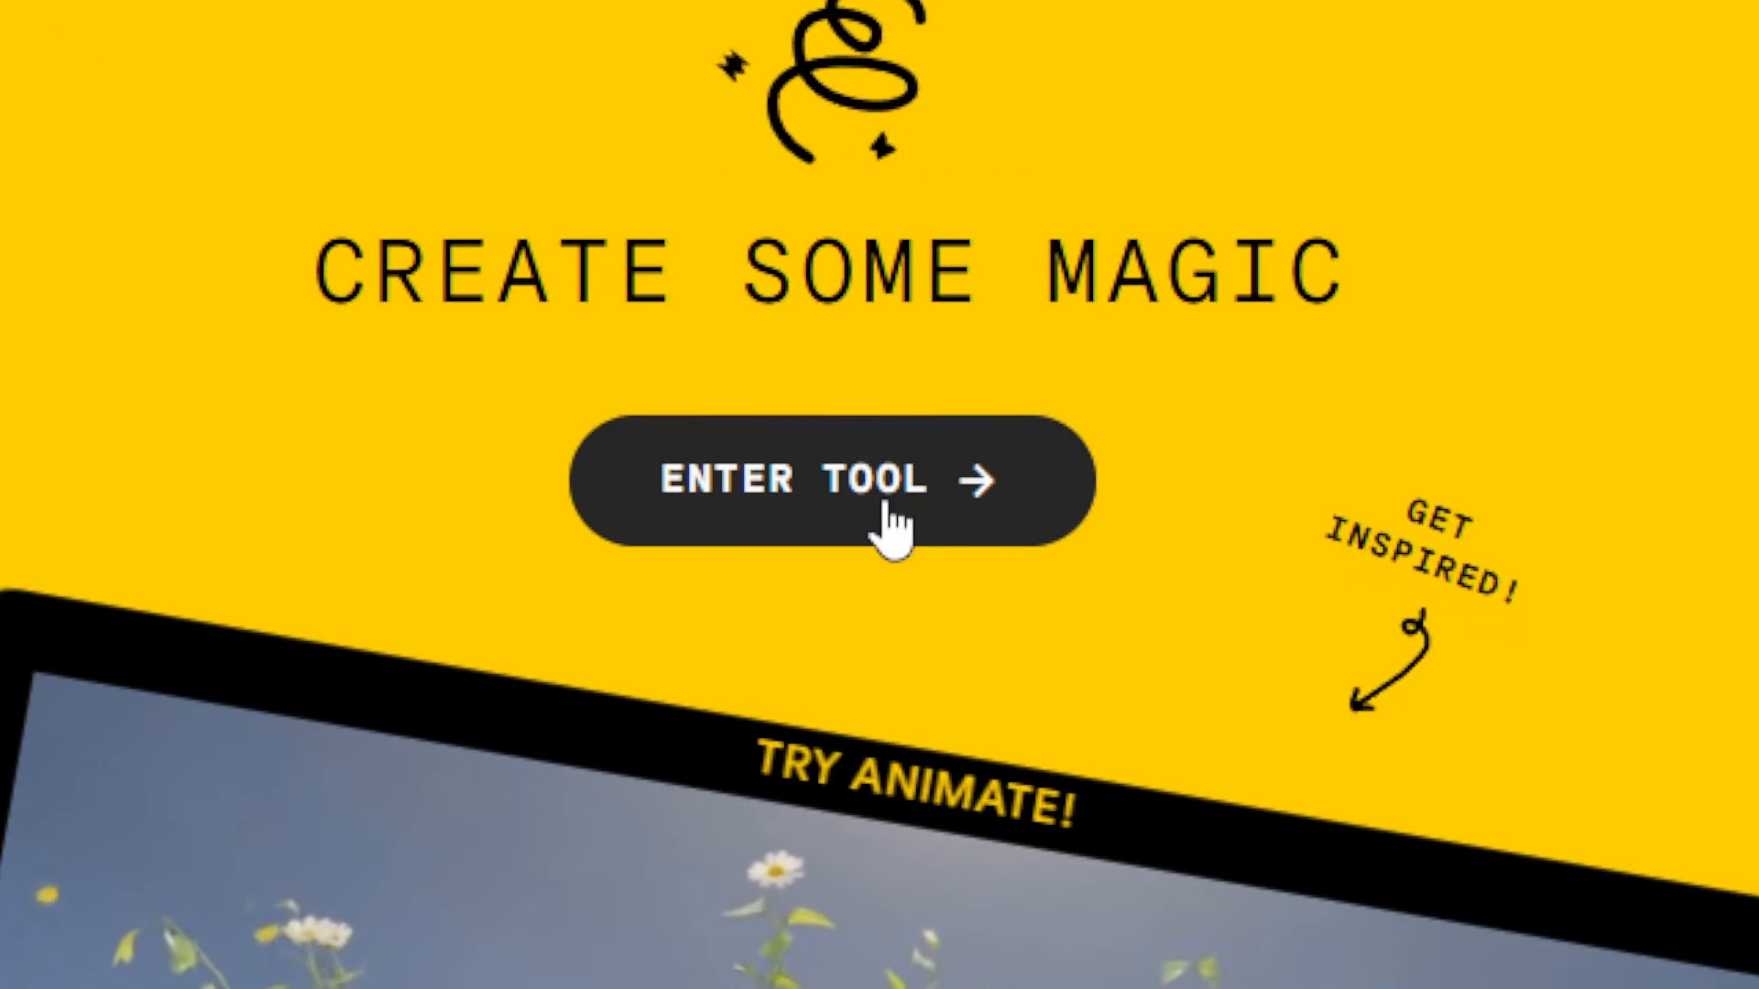
Step: Enter the generator, roll random prompts to a raccoon jazz-band scene, and show aspect ratios (16:9)
left_click(885, 506)
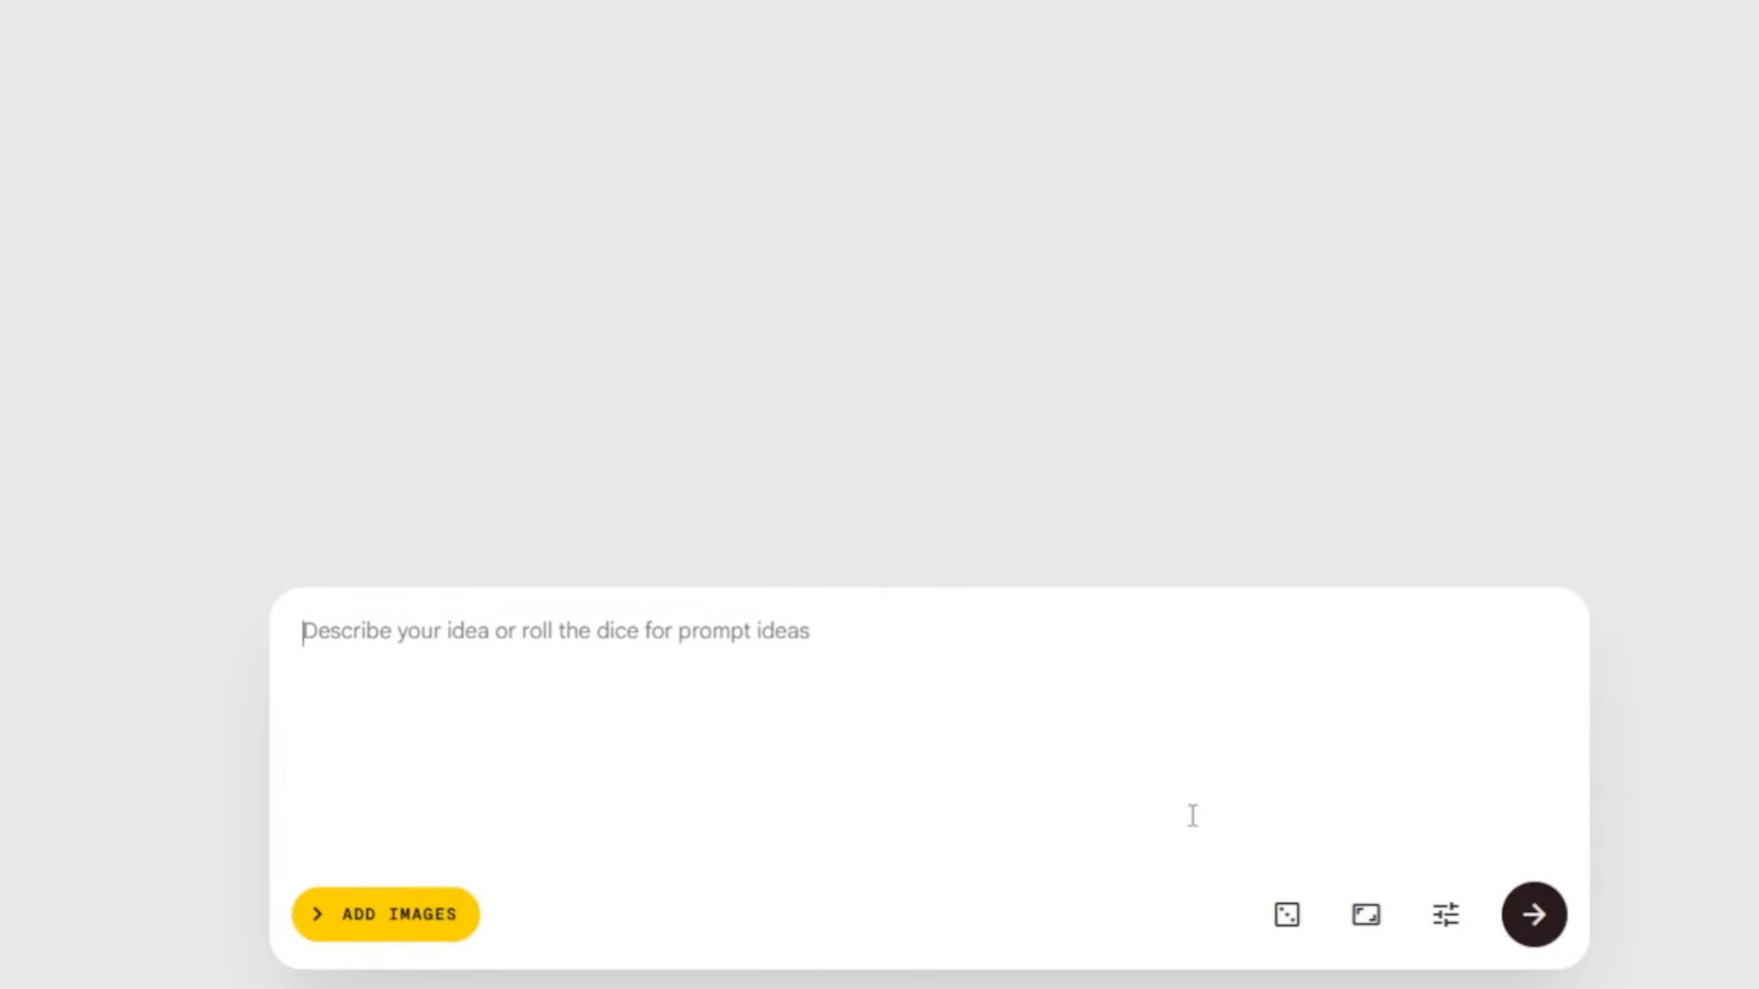
left_click(1287, 916)
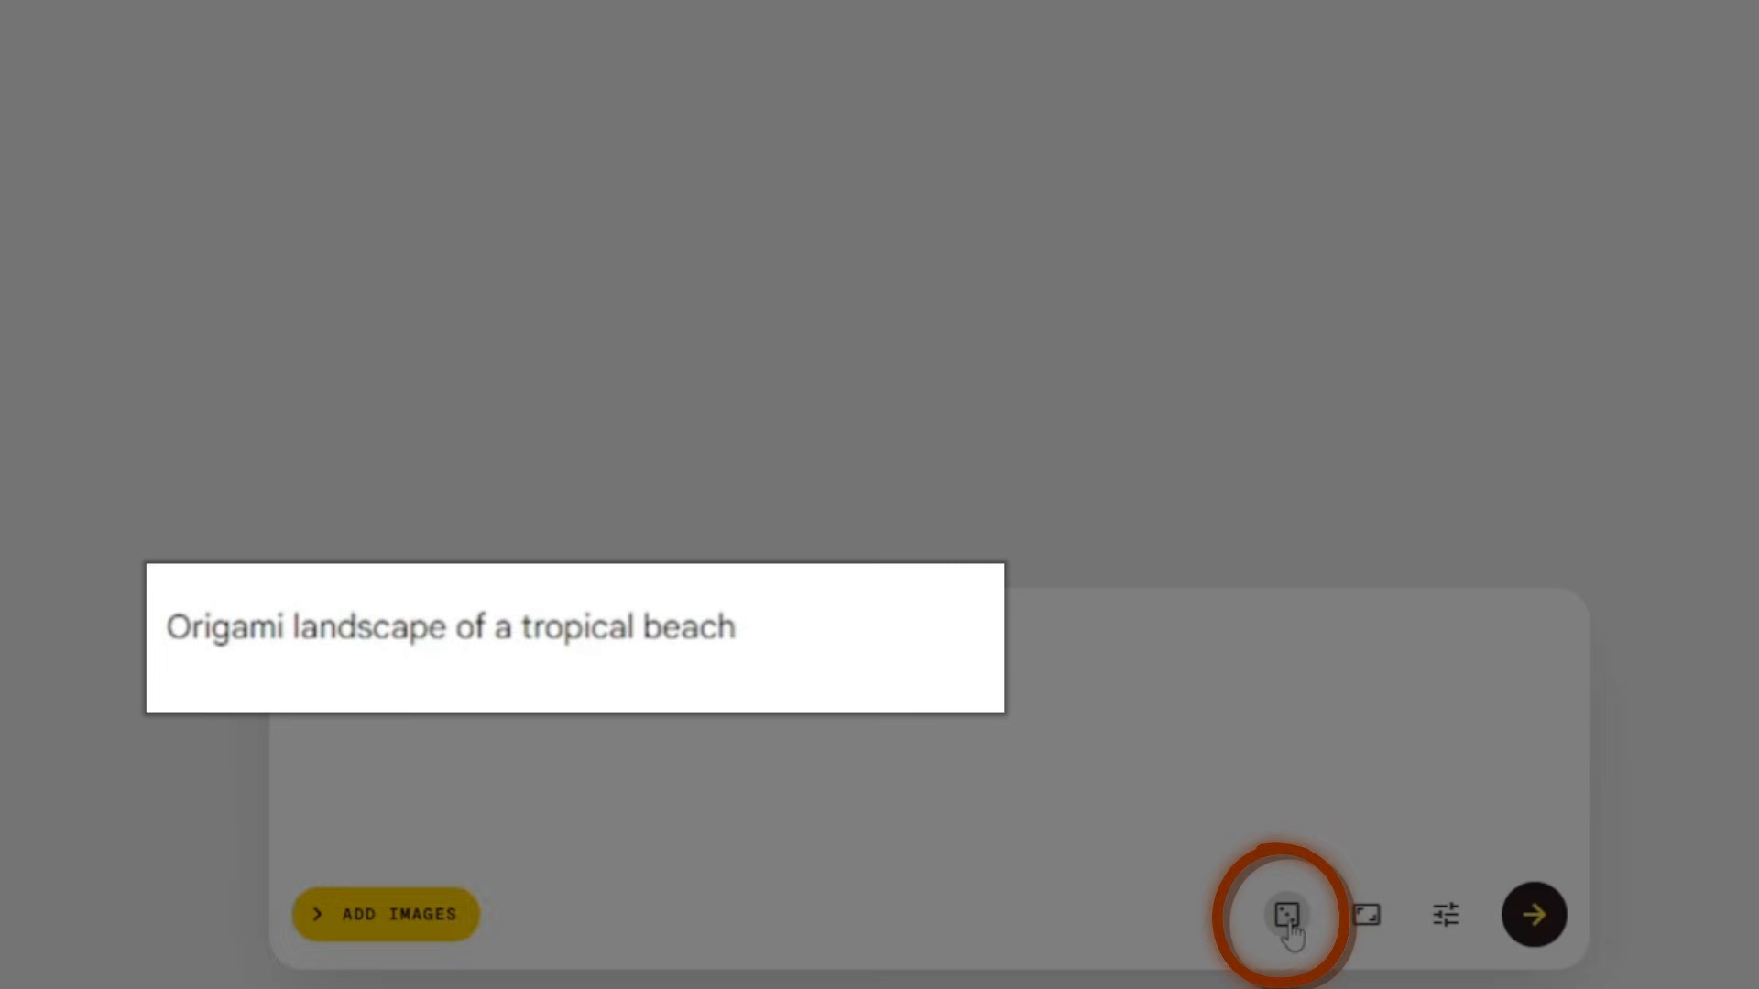
left_click(1288, 918)
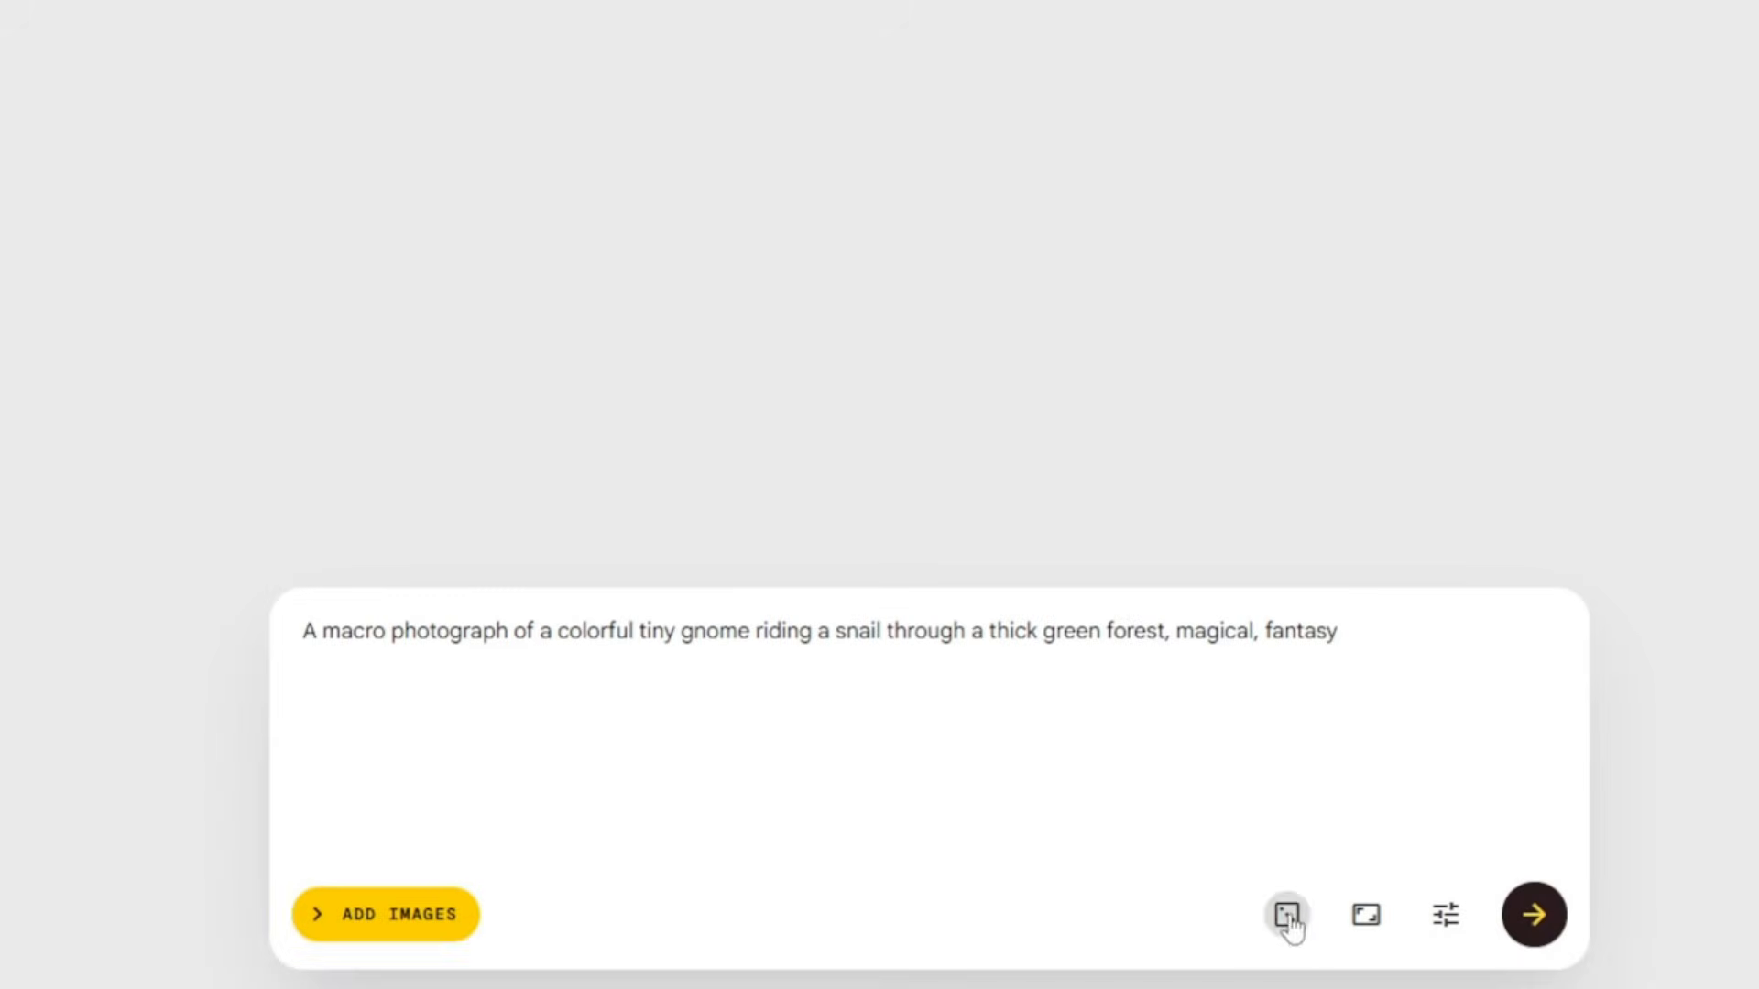
left_click(1297, 927)
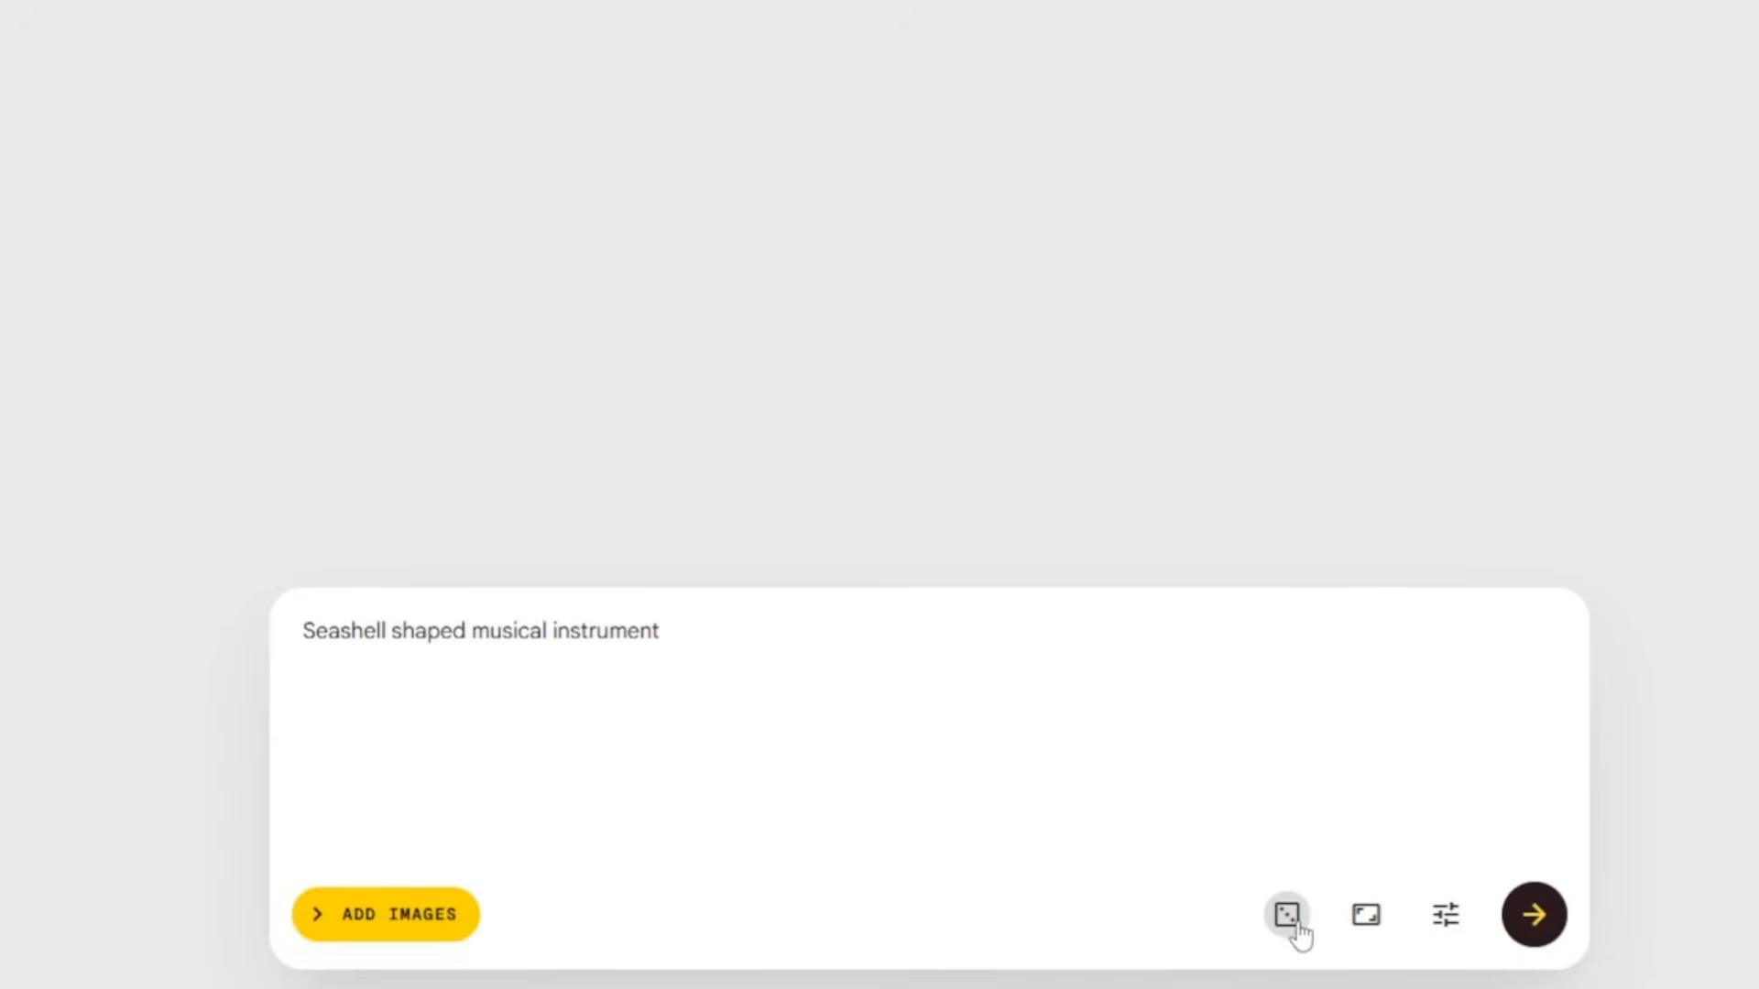
left_click(1298, 926)
left_click(1367, 919)
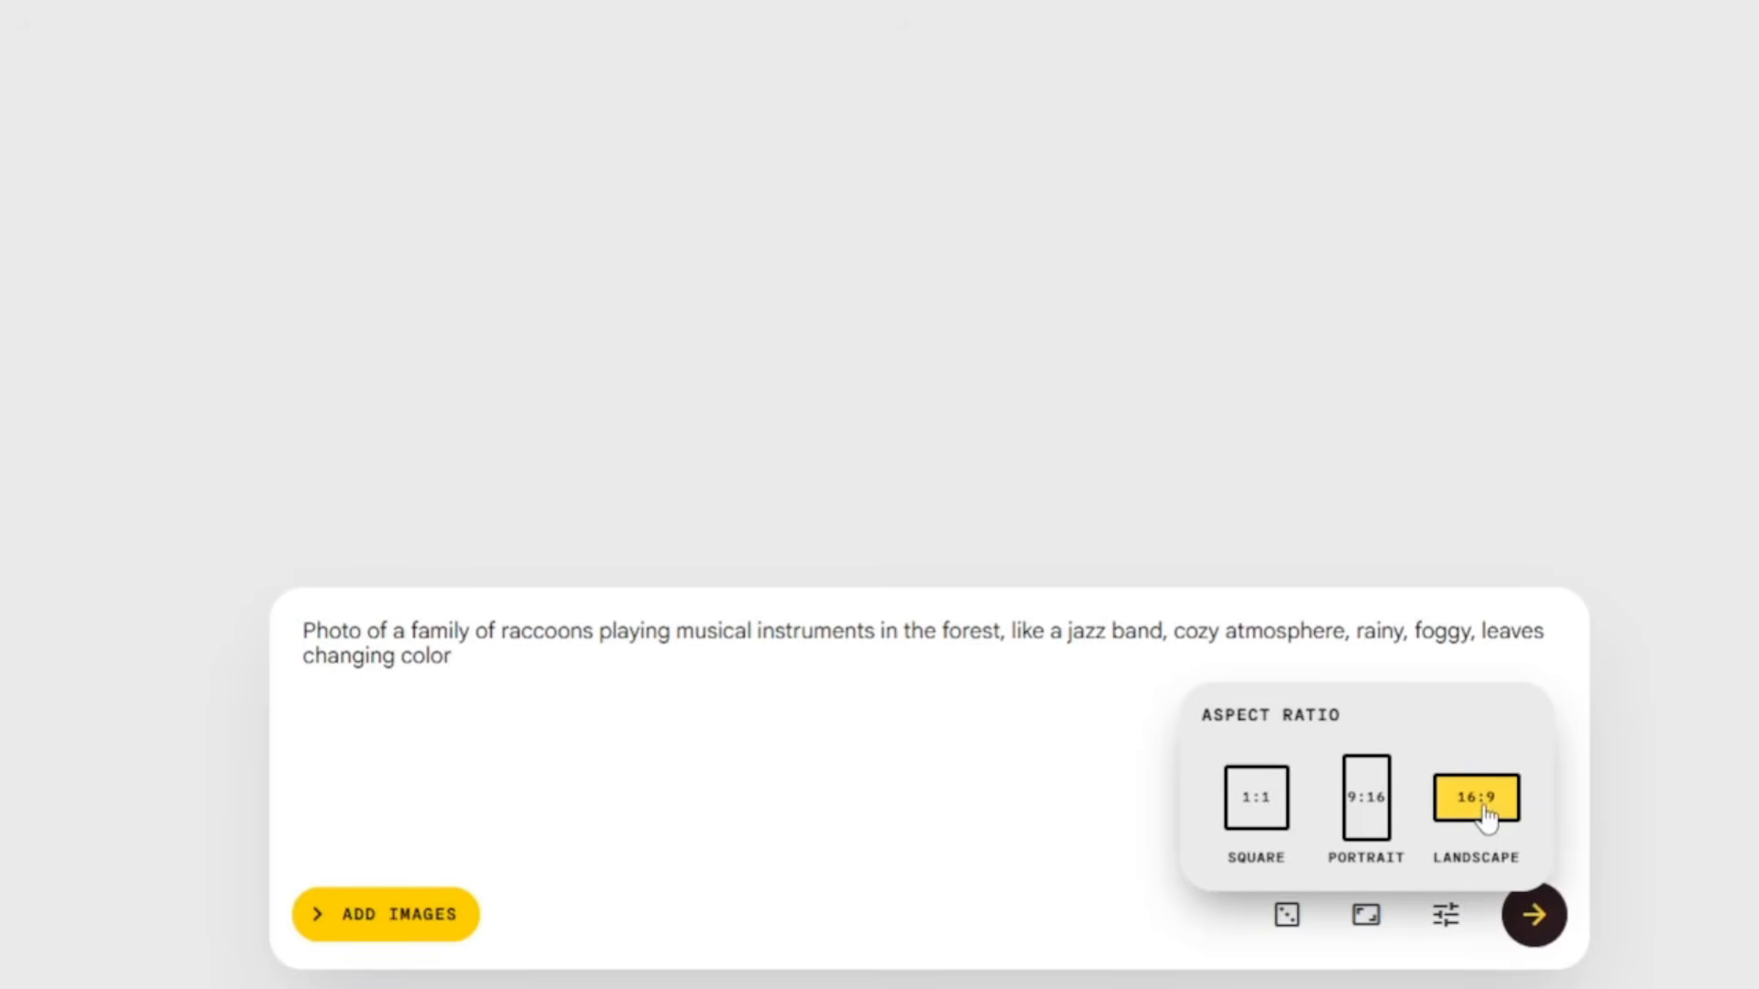
Step: In generation settings, switch the model to Quality, then back to Best Quality
left_click(1445, 919)
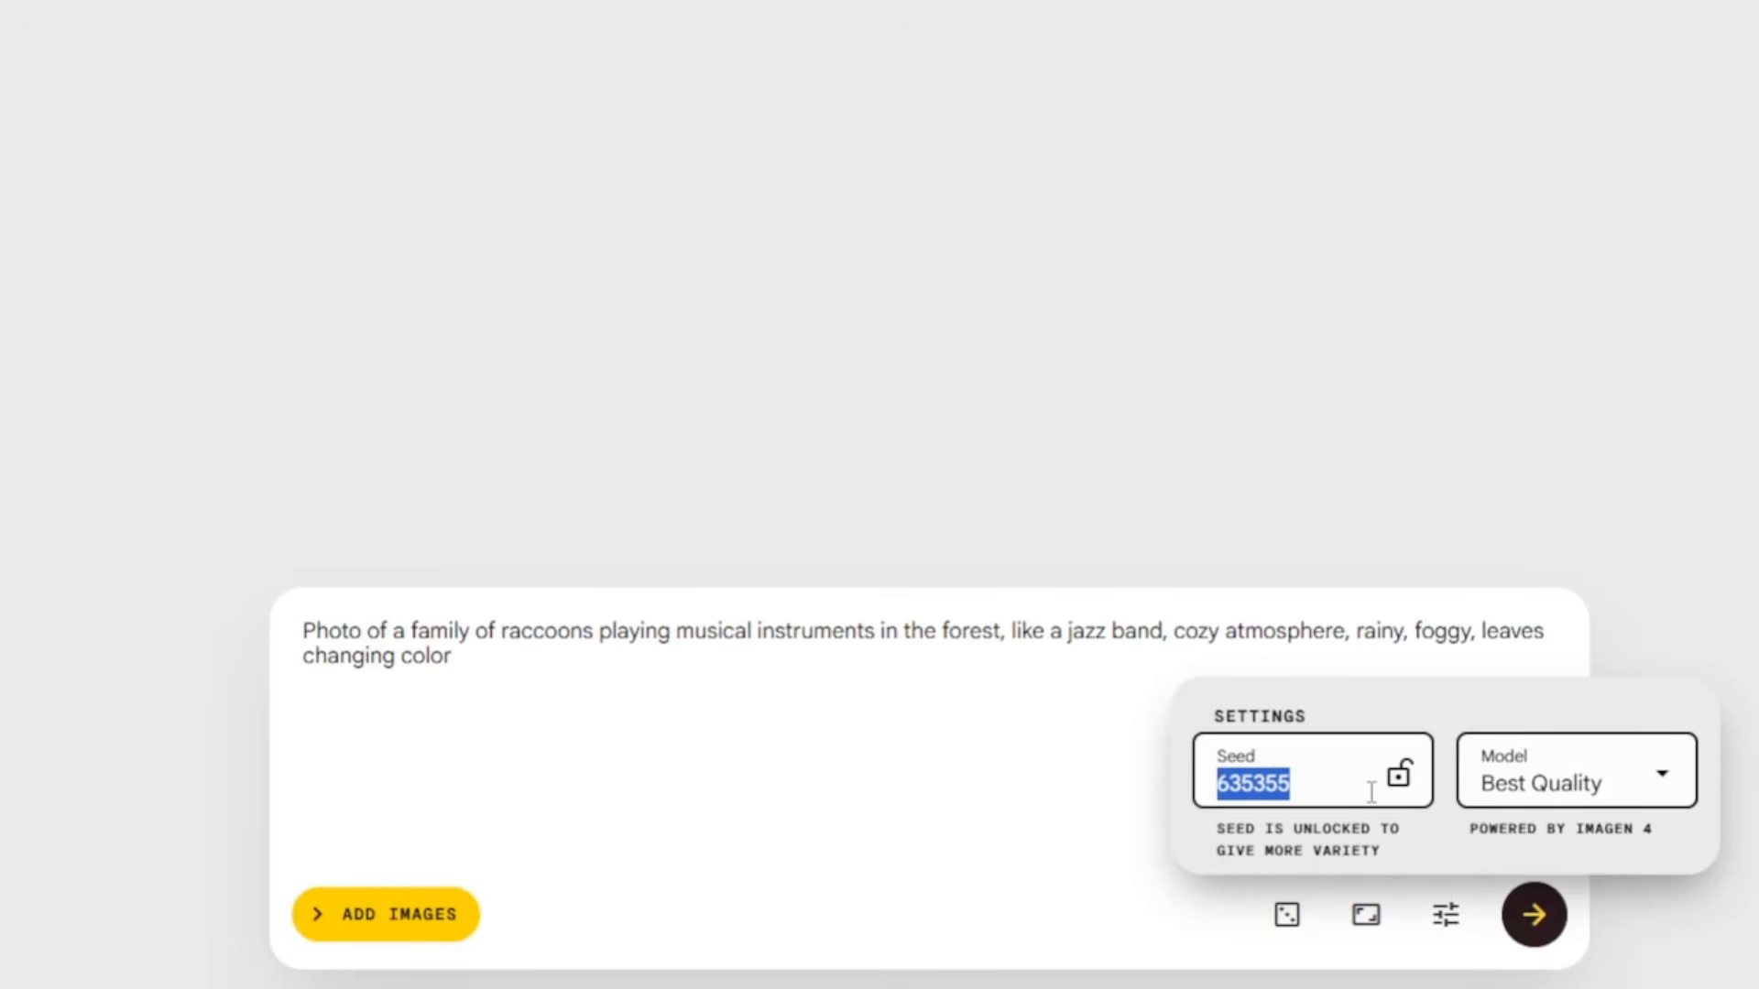
left_click(1663, 779)
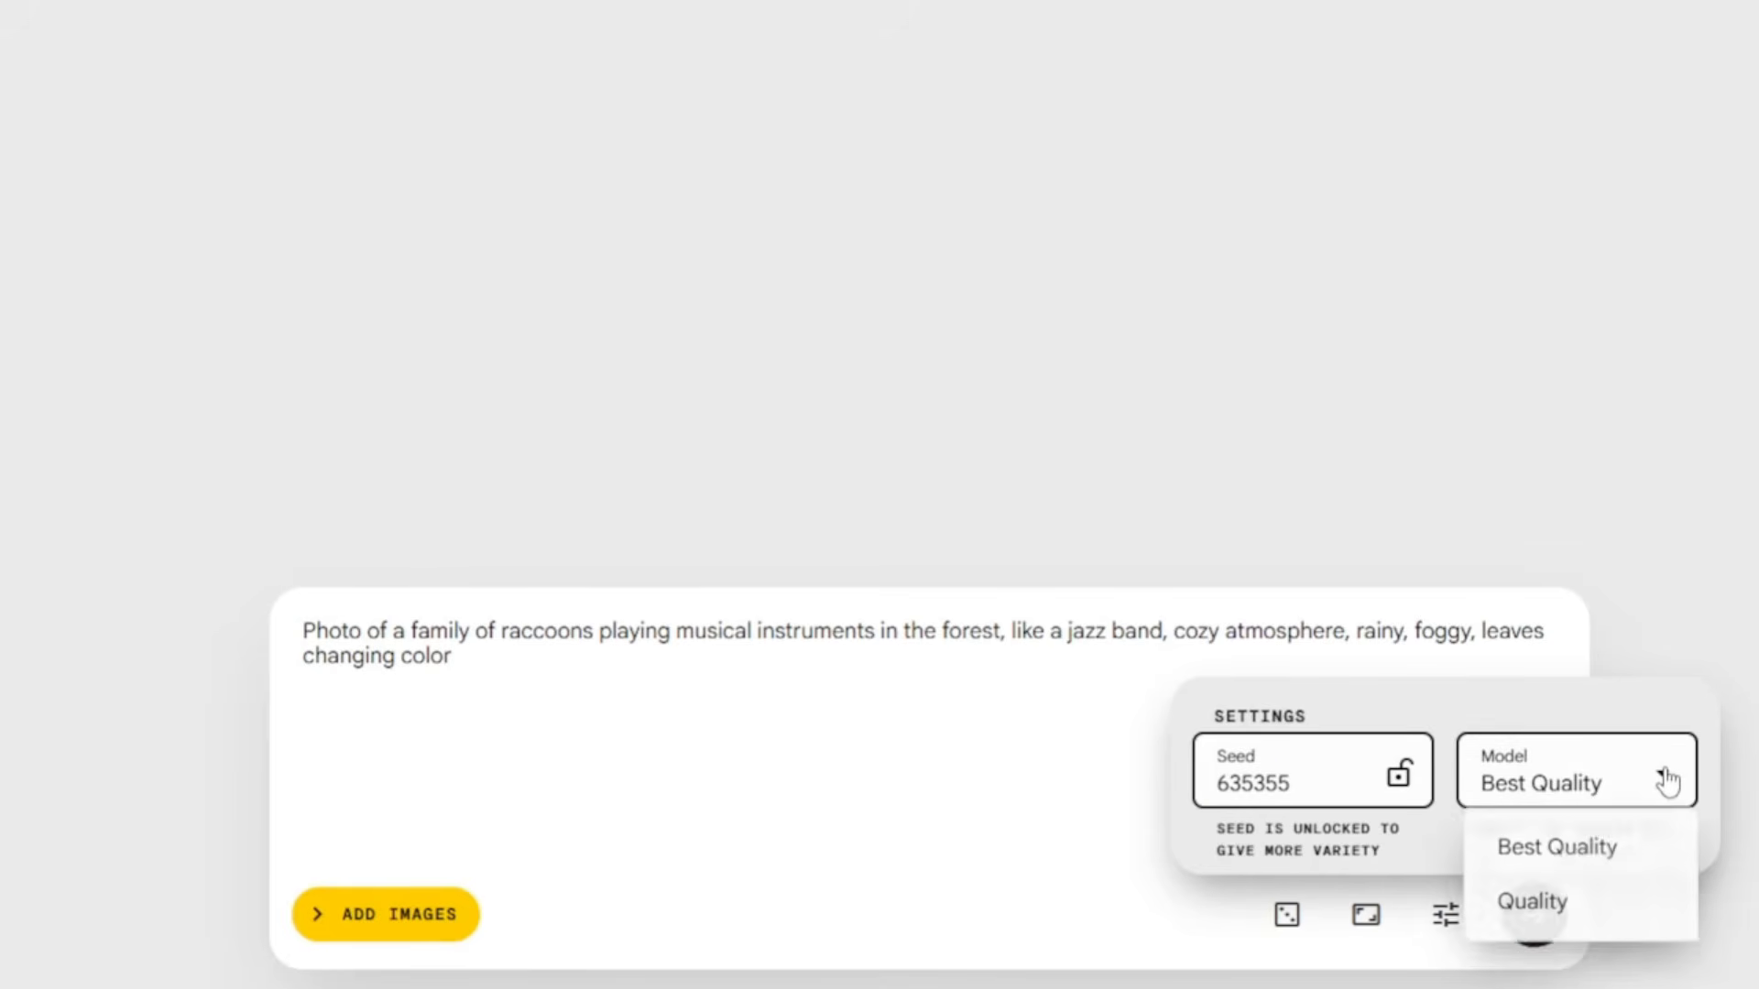
left_click(1567, 909)
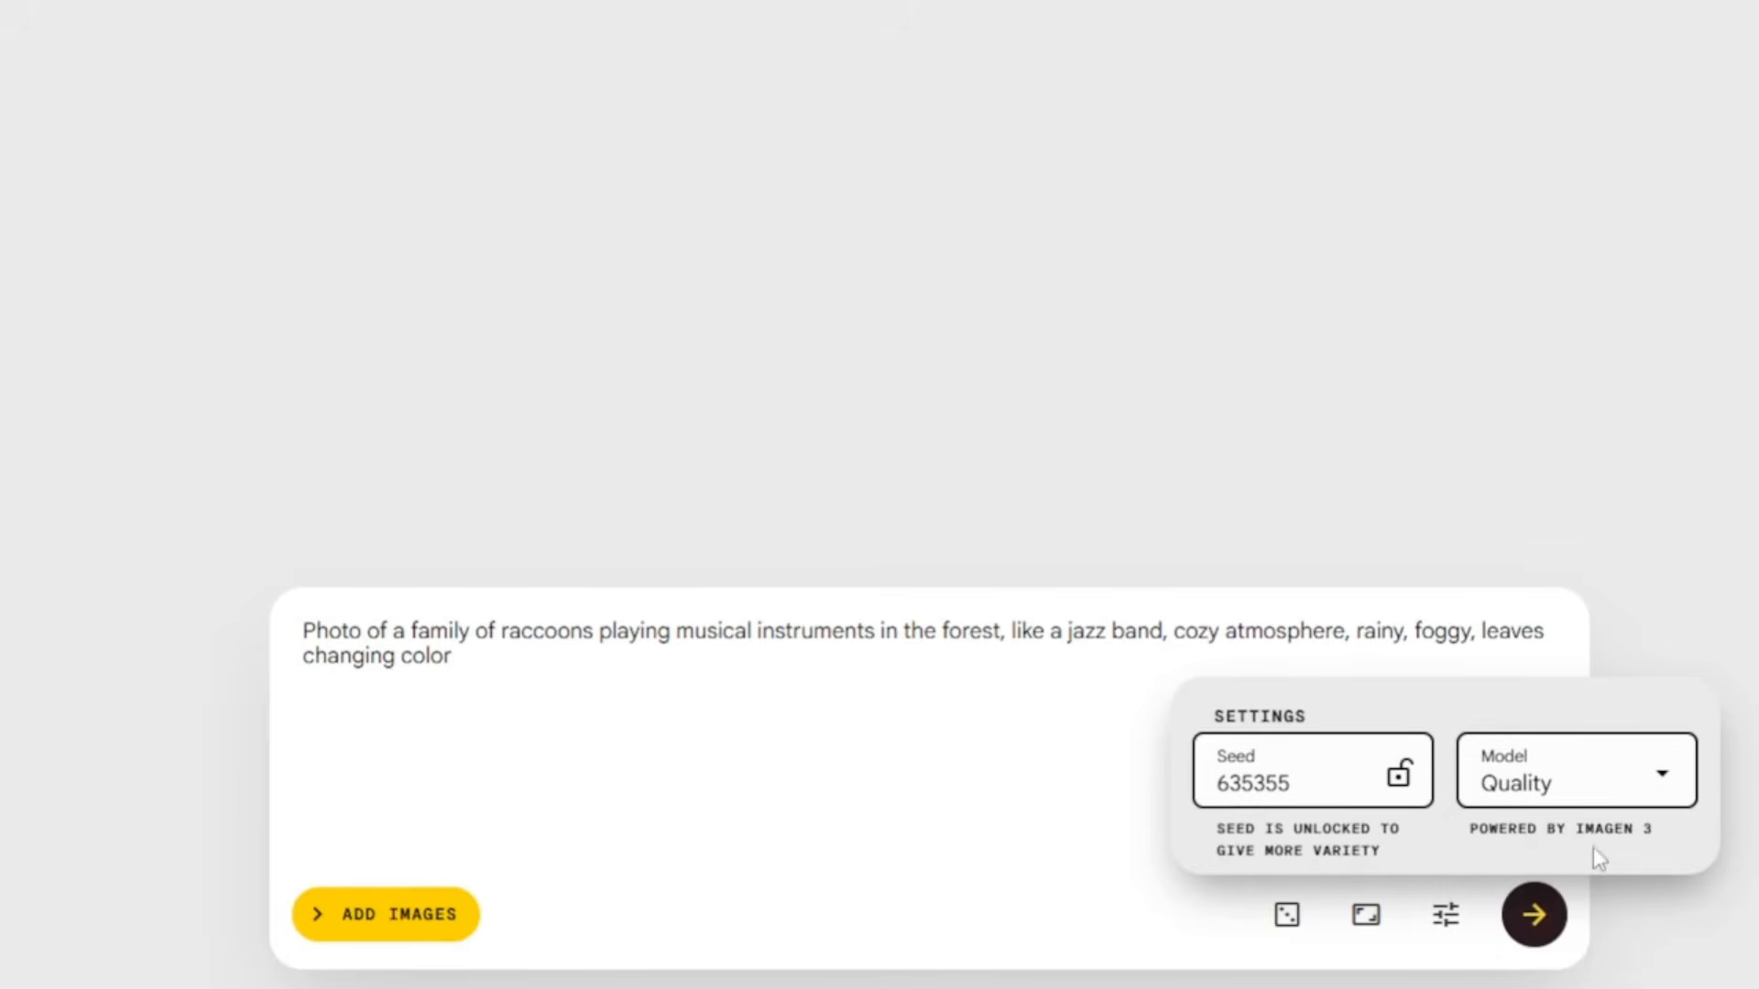
left_click(1663, 777)
left_click(1510, 848)
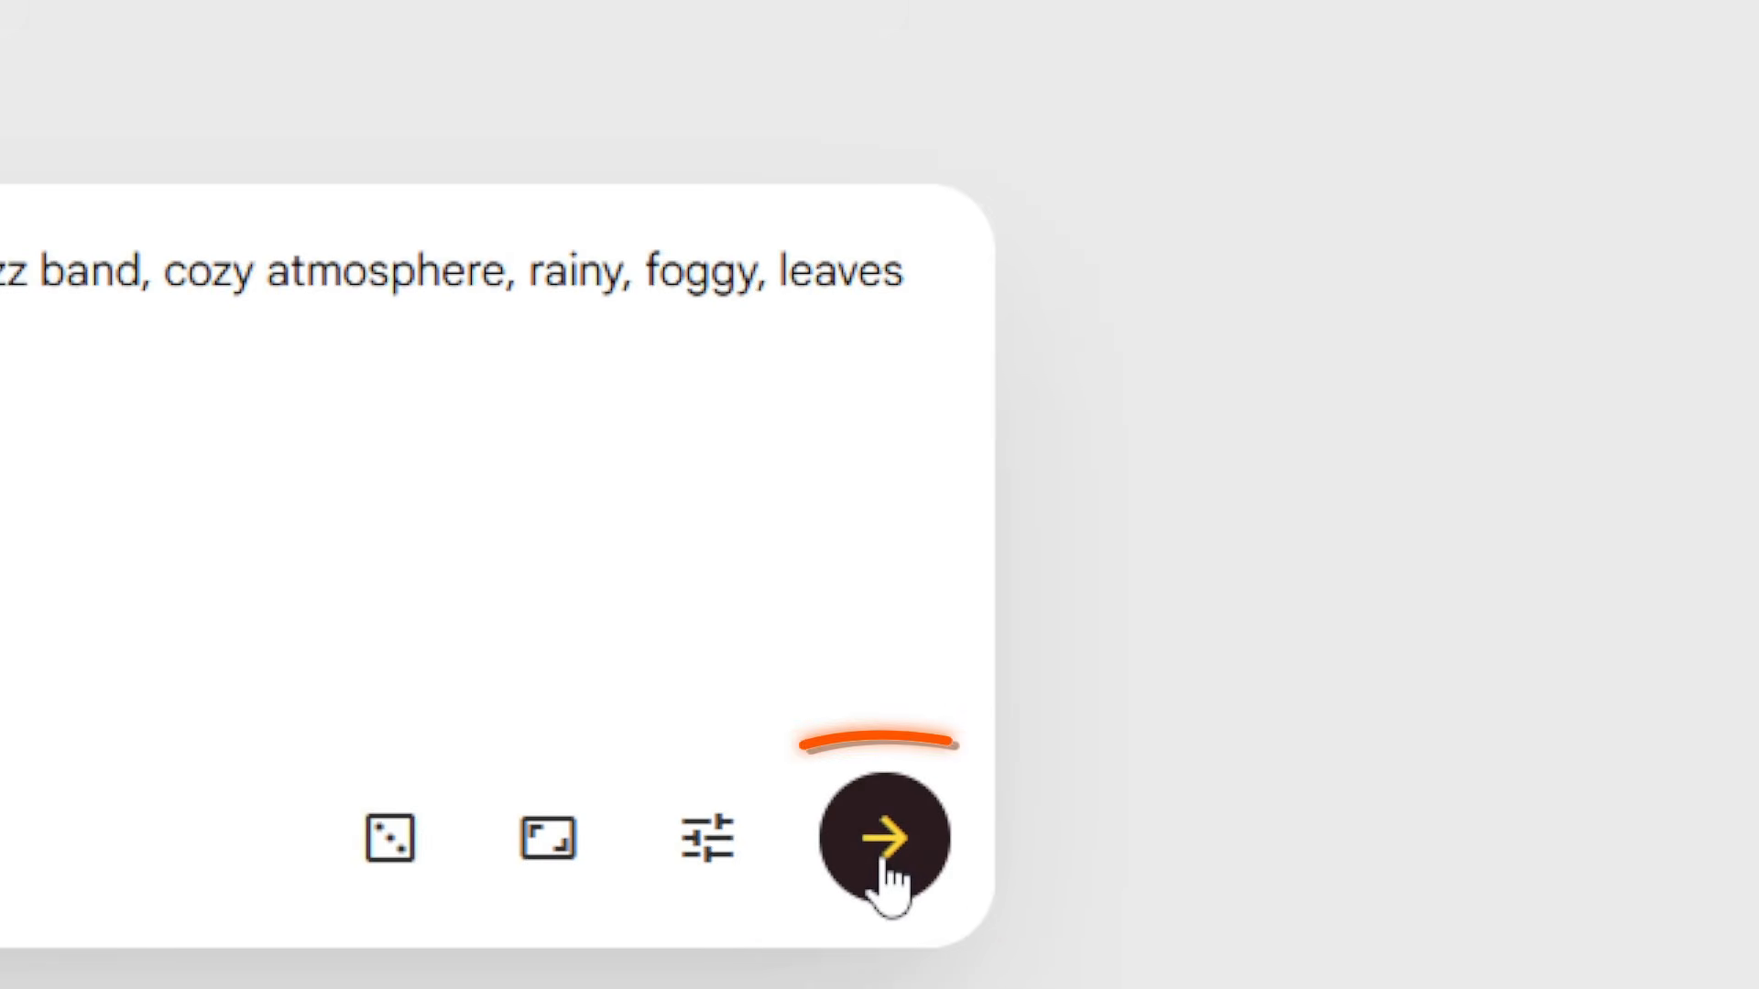
Step: Generate the raccoon jazz-band images, then the cactus-on-a-beach-chair images
left_click(882, 865)
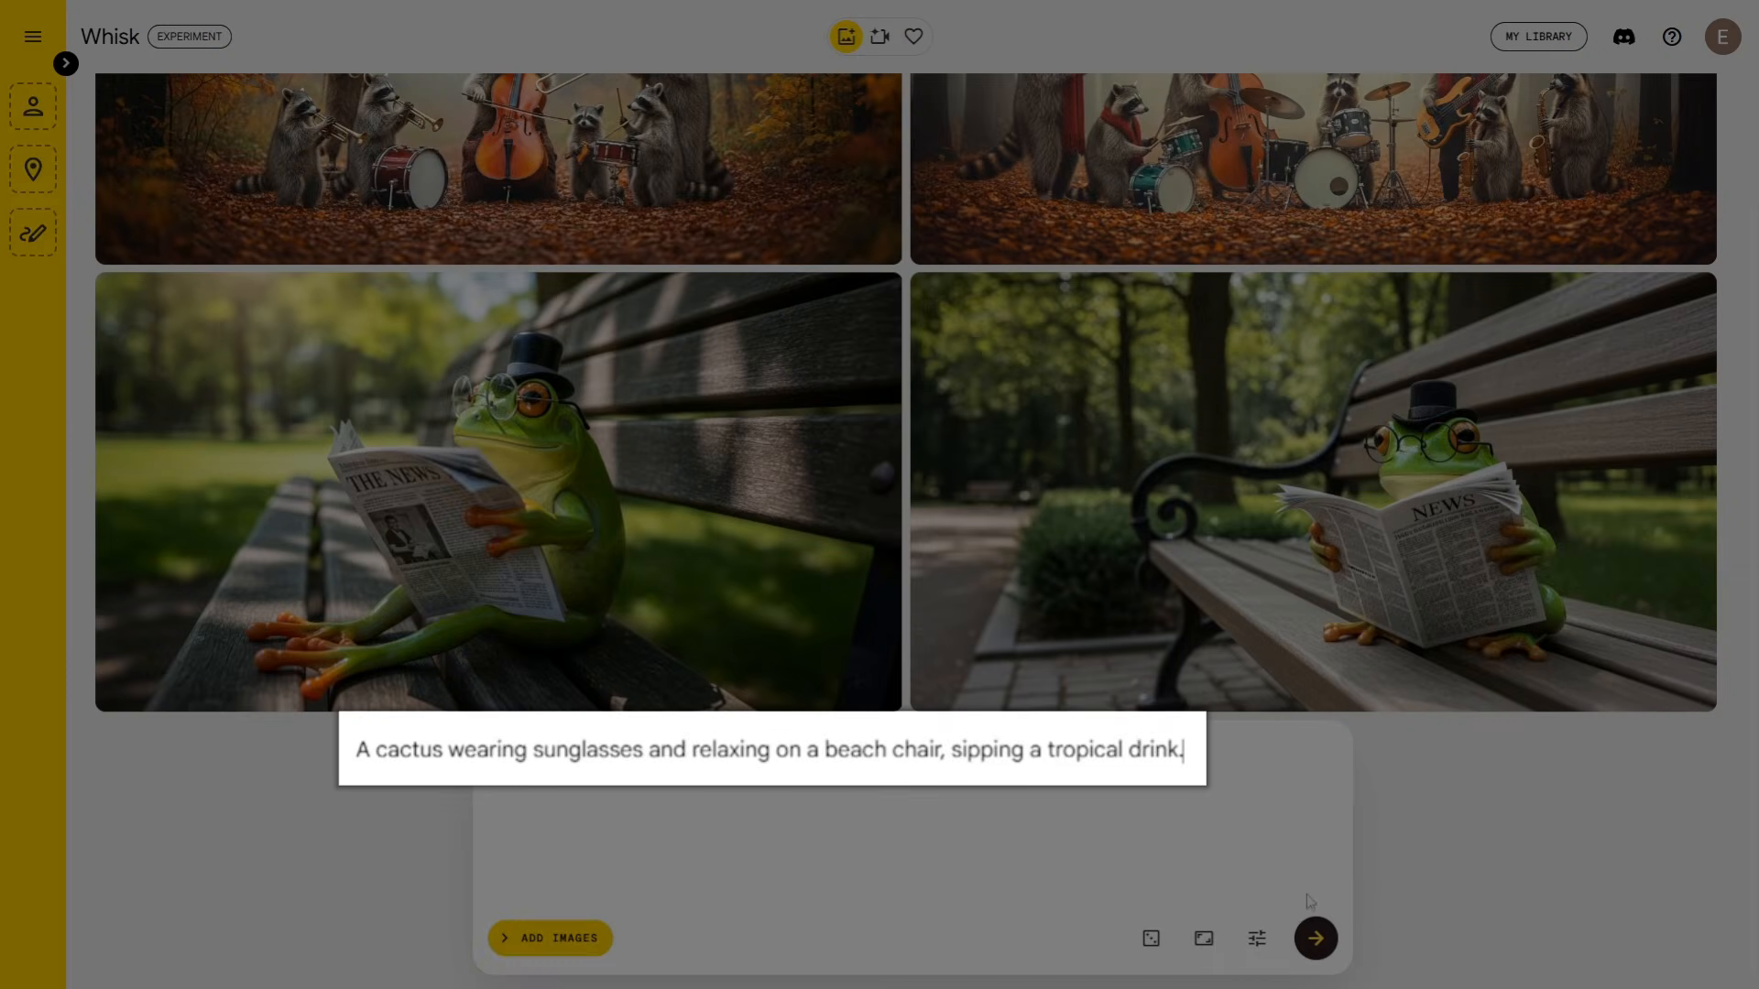
left_click(1316, 944)
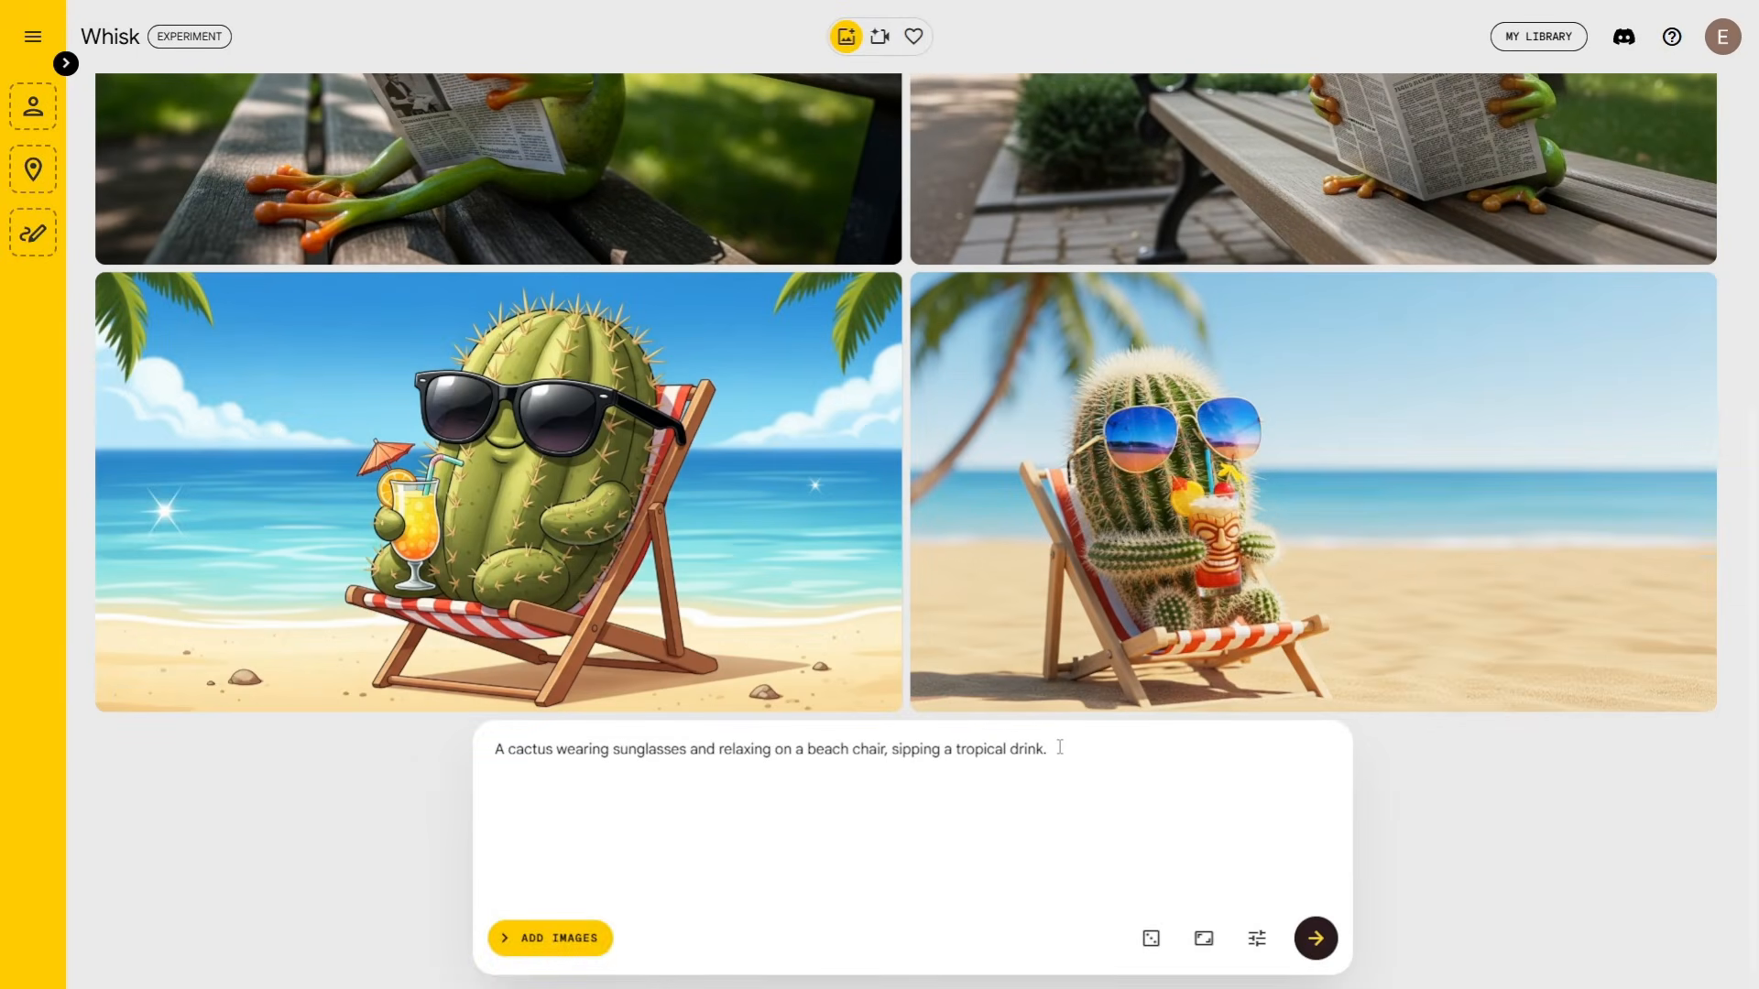
mouse_move(778, 612)
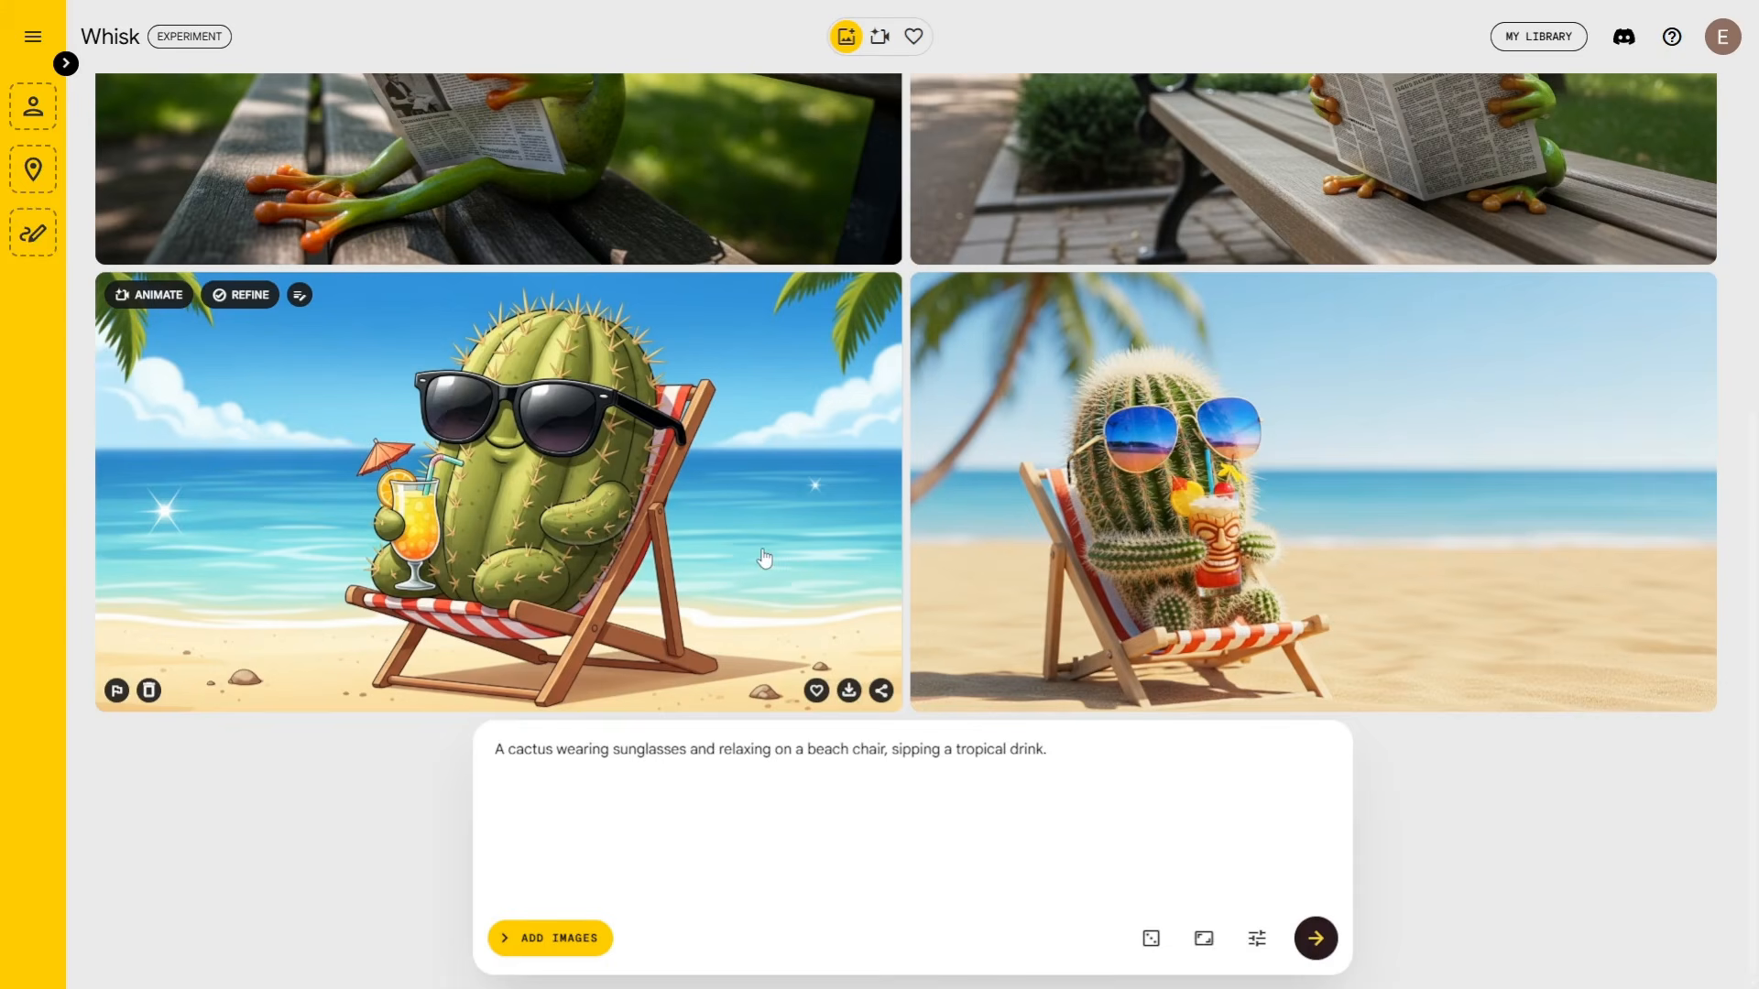
mouse_move(1287, 552)
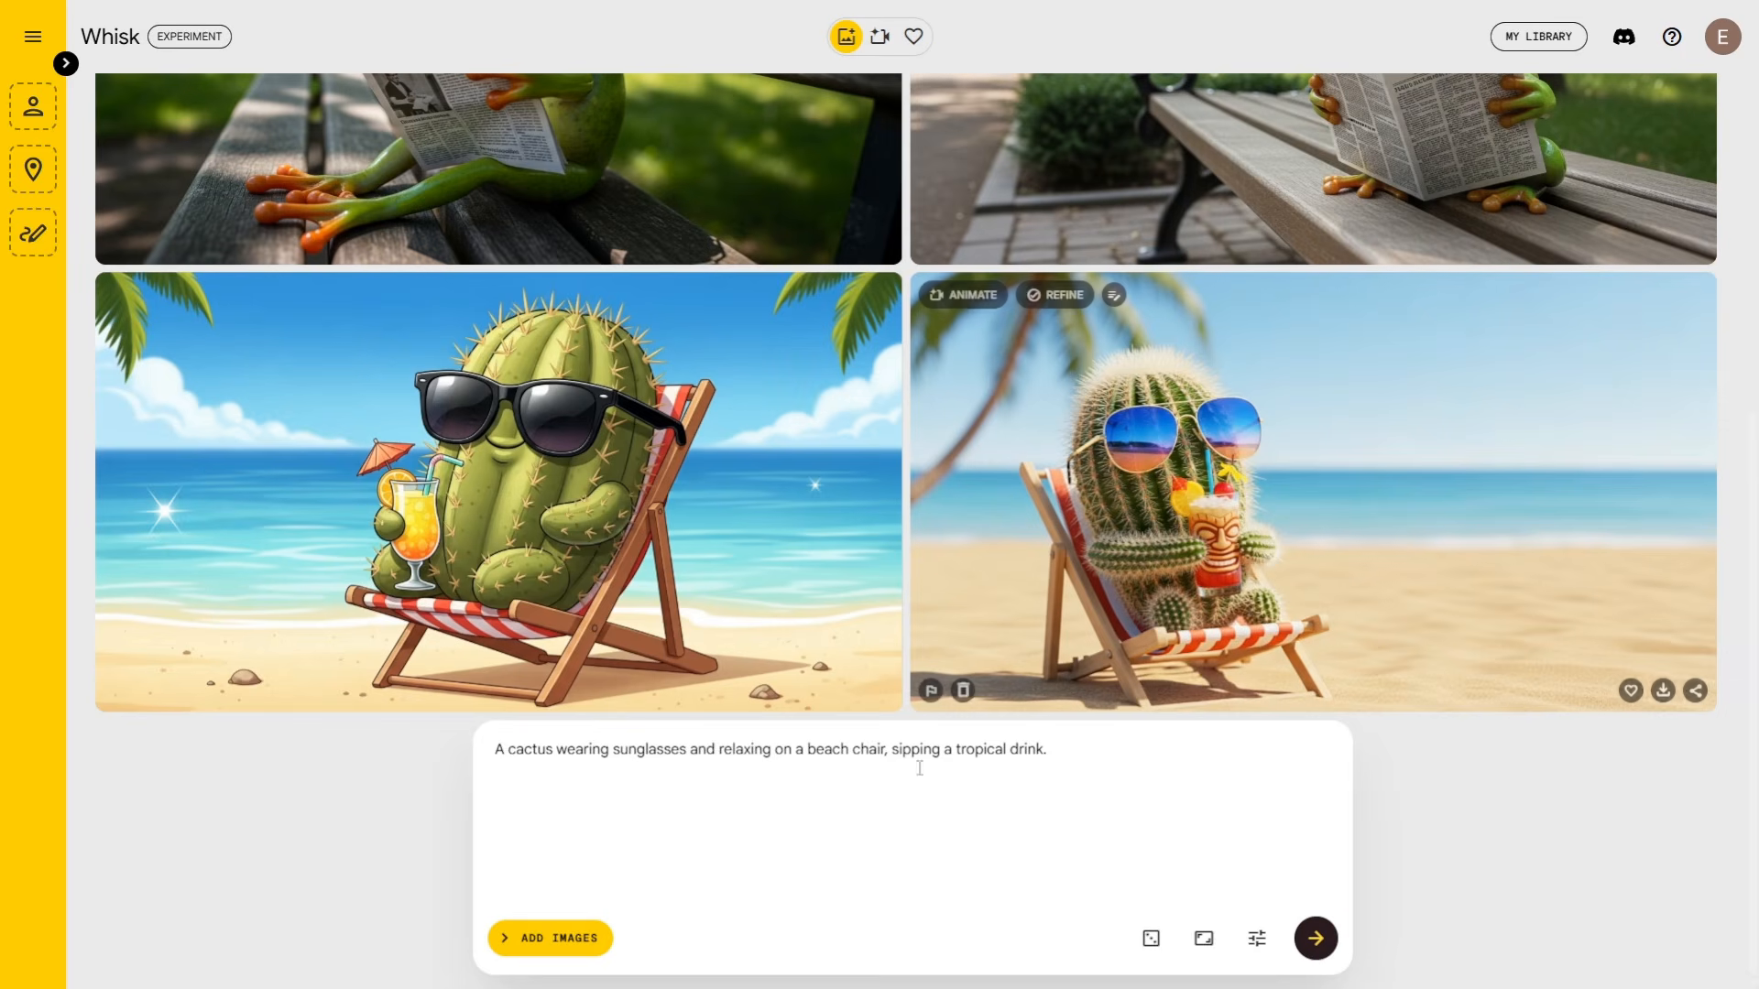
Step: Replace the prompt text with the pasted vintage 1990s snapshot prompt of laughing friends
left_click(735, 852)
key("ctrl+a")
type("Vintage snapshot capturing a group of friends hanging out together in the 1990s. The friends are dressed in classic ’90s fashion. They’re laughing and relaxed, gathered in an outdoor setting.  The image has a slightly faded, grainy quality, reminiscent of film photography from that era, with warm, natural lighting and authentic vintage vibes. The background features subtle hints of 1990s culture like a car from that era, a payphone, and a boombox.")
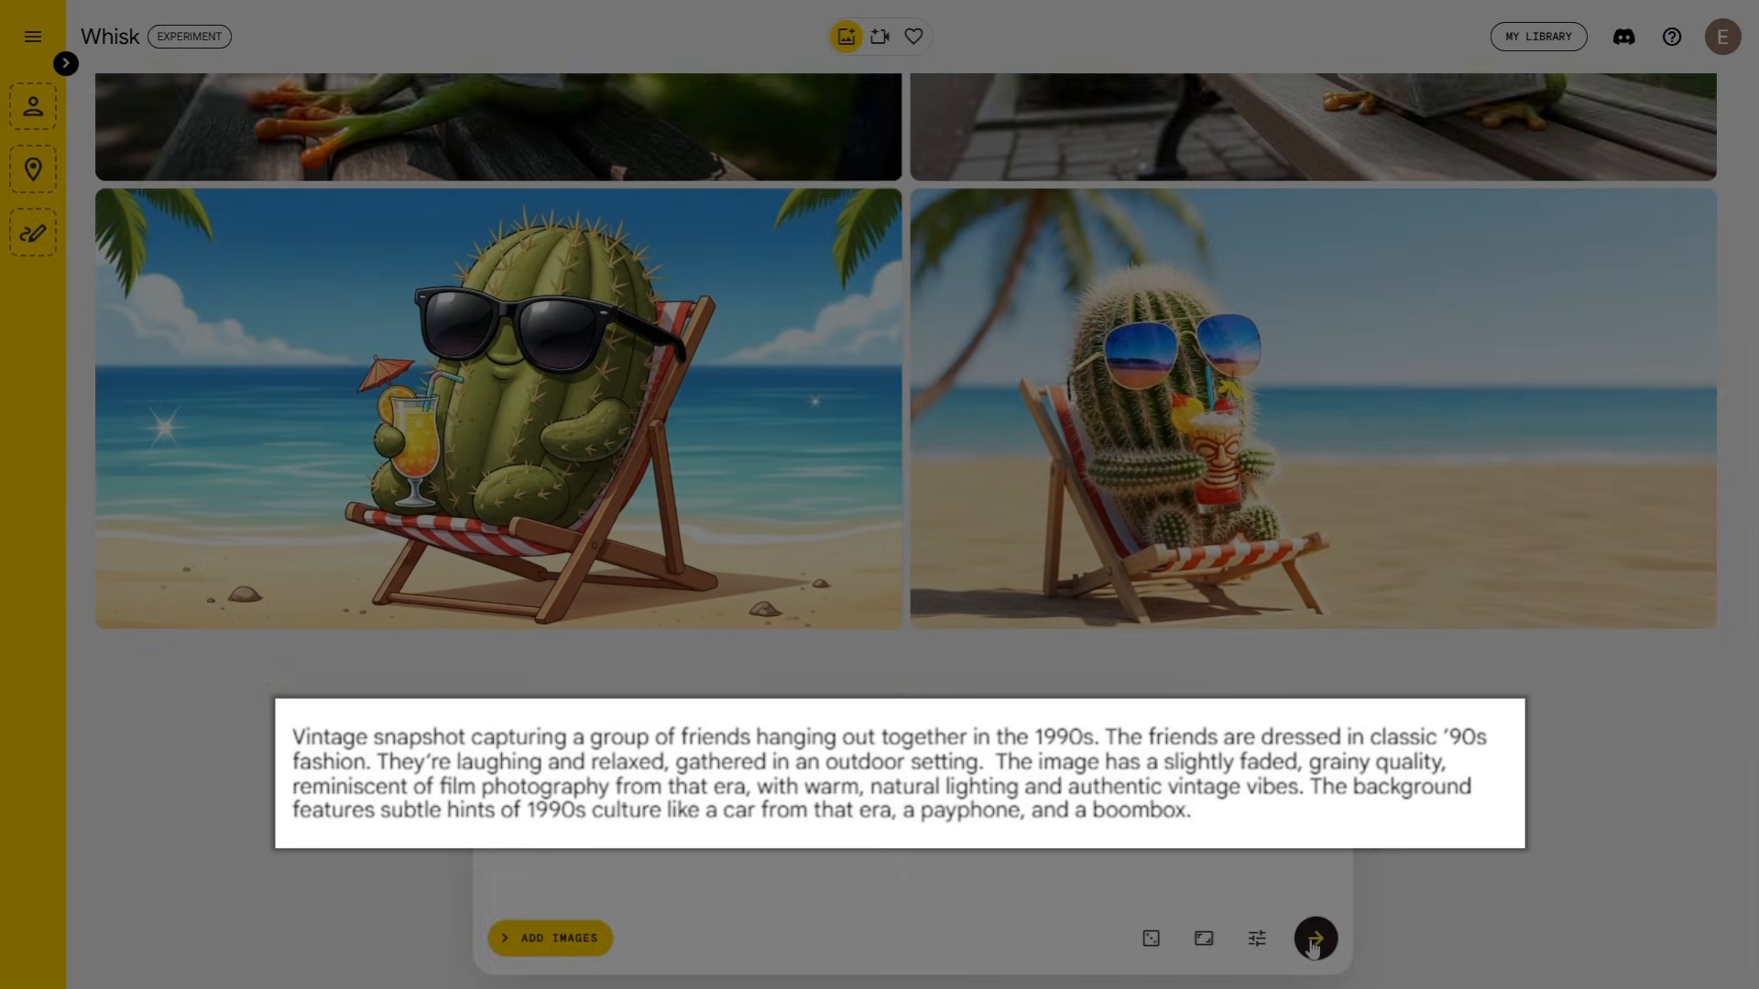
Step: Generate images from the vintage 1990s prompt and scroll back up the gallery
left_click(1312, 944)
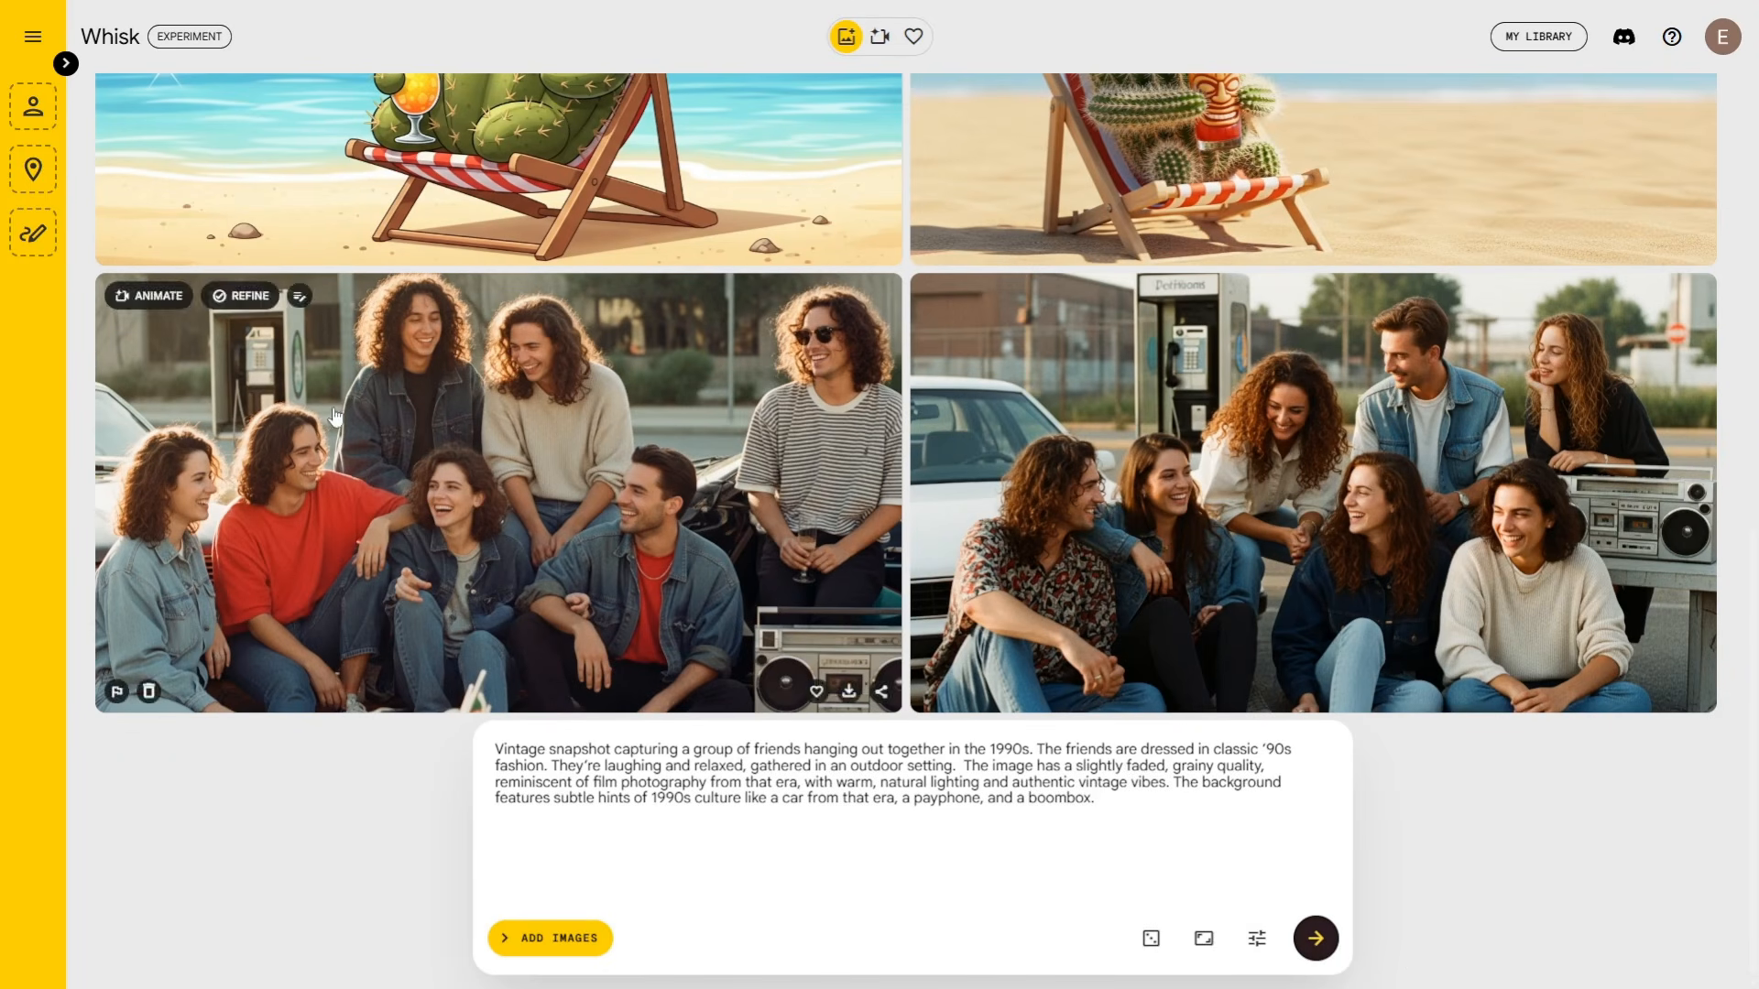
scroll(1484, 818, "up", 5)
scroll(1484, 815, "up", 5)
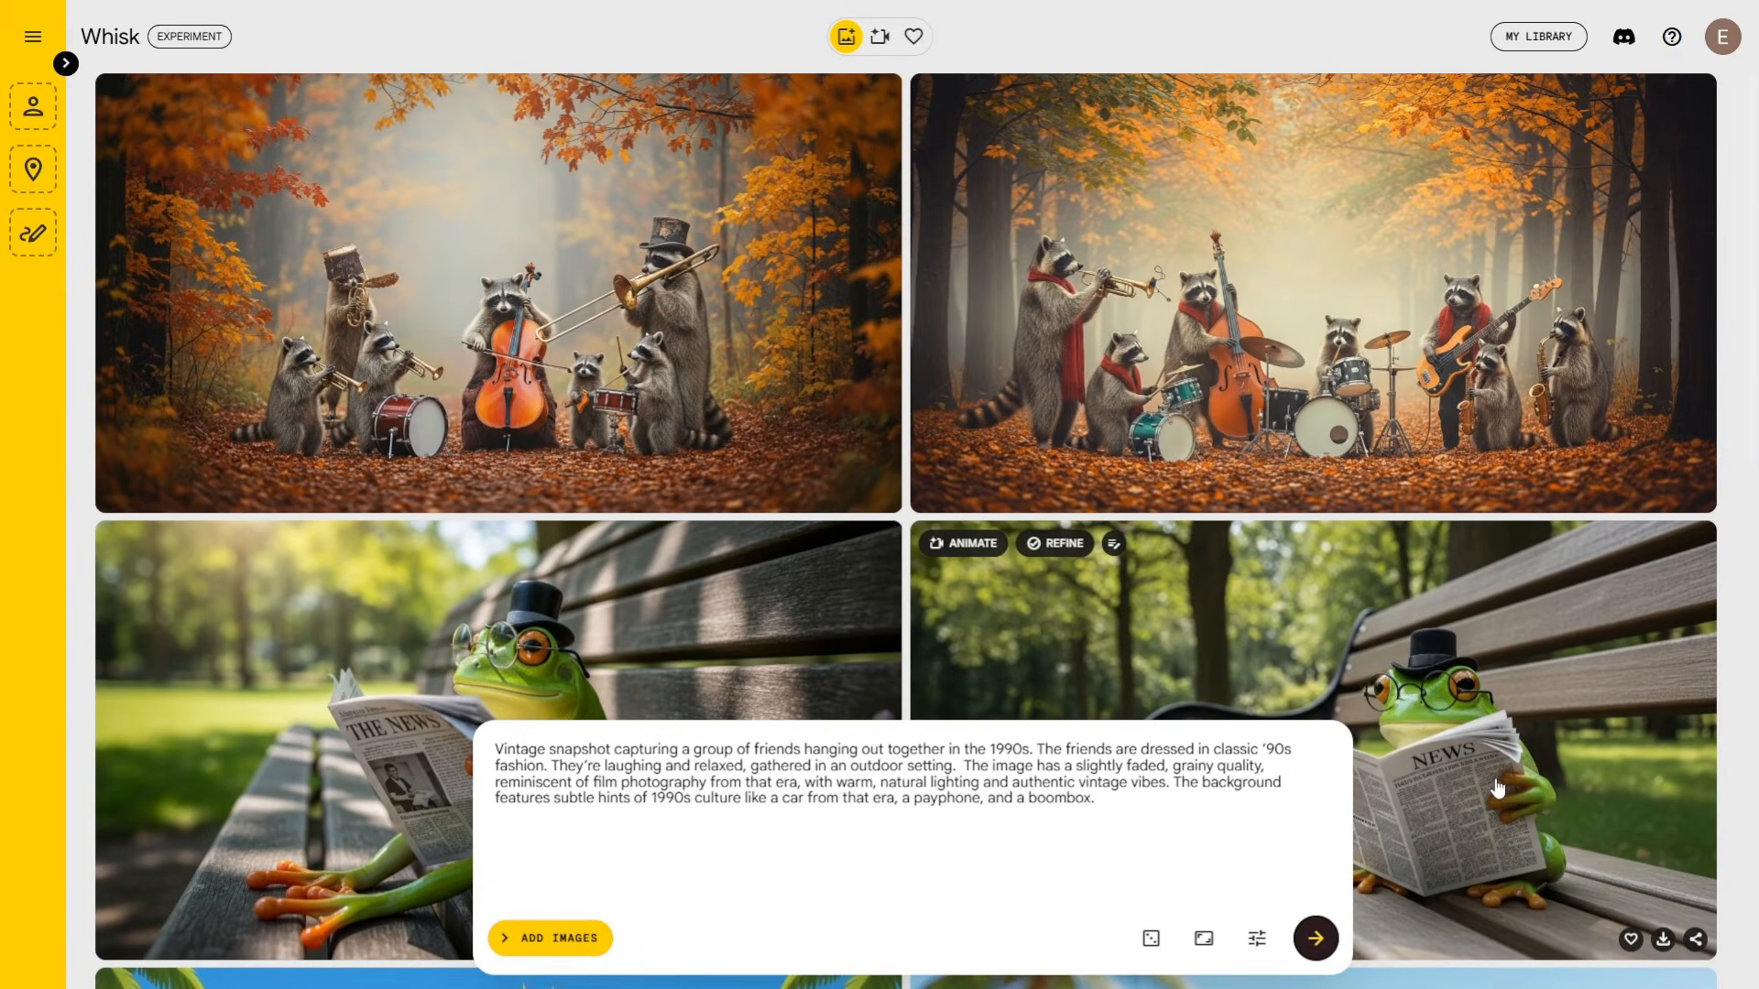
Step: Edit the first raccoon image's prompt to squirrels in sunny summer weather and regenerate
left_click(519, 364)
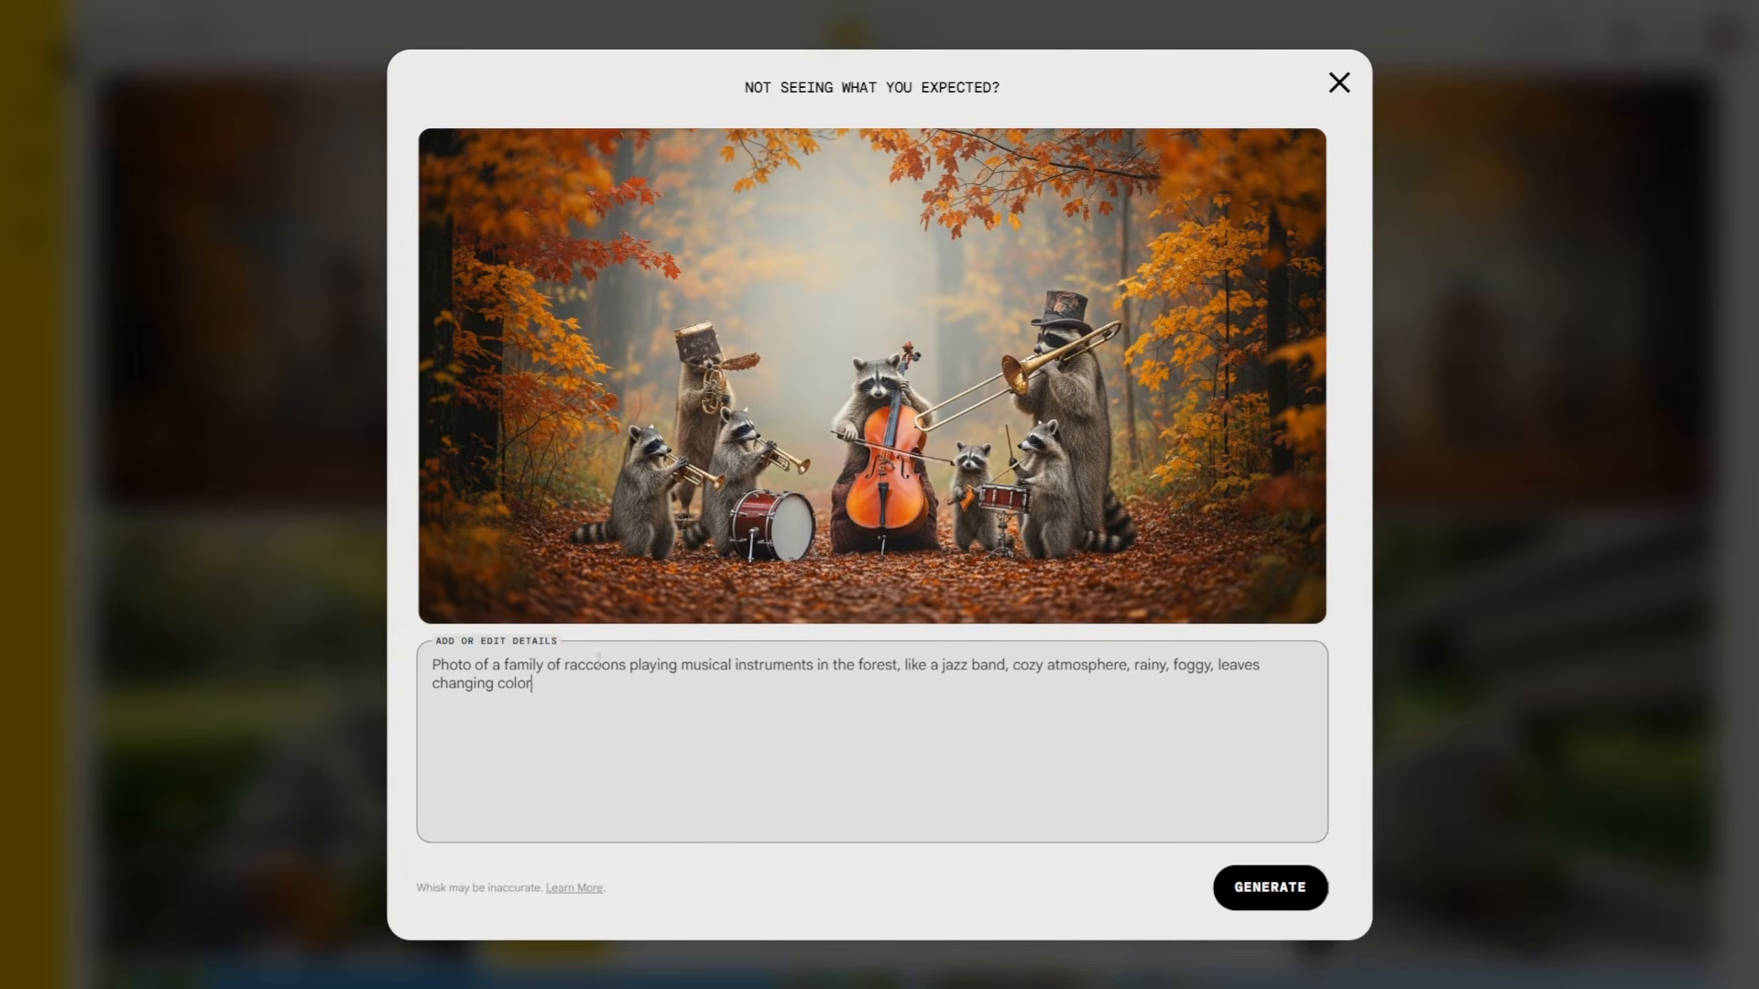
double_click(586, 666)
type("squirrels")
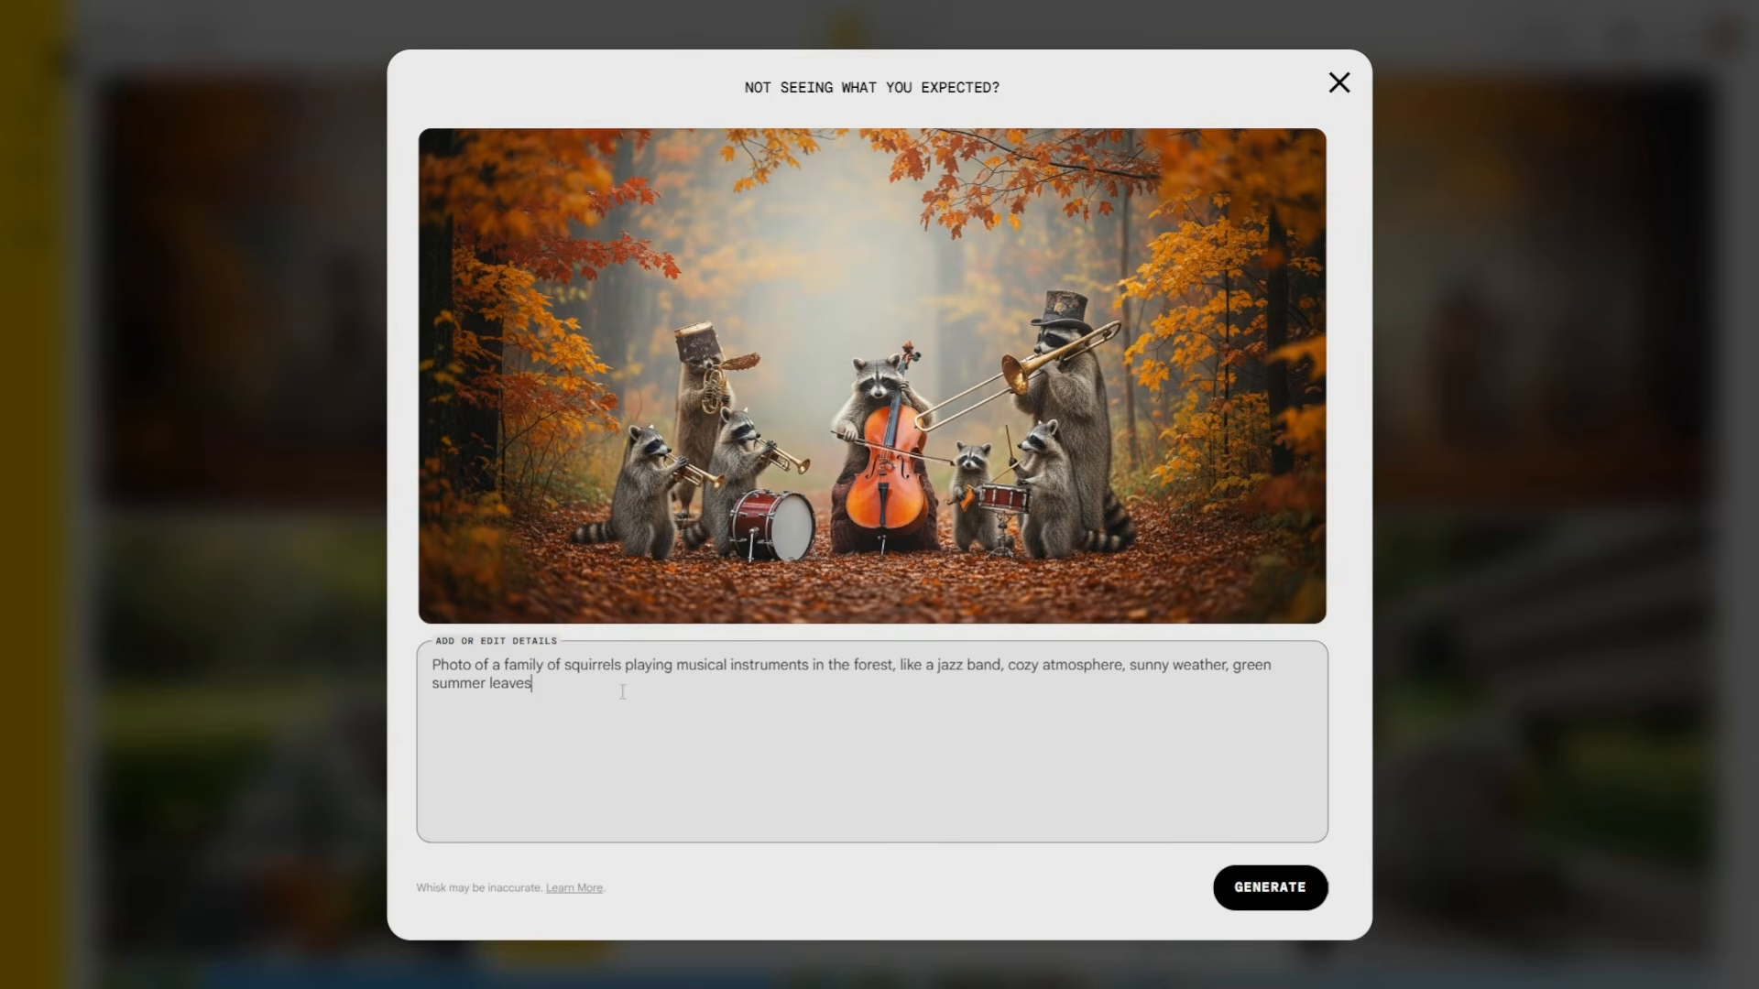
left_click(1262, 883)
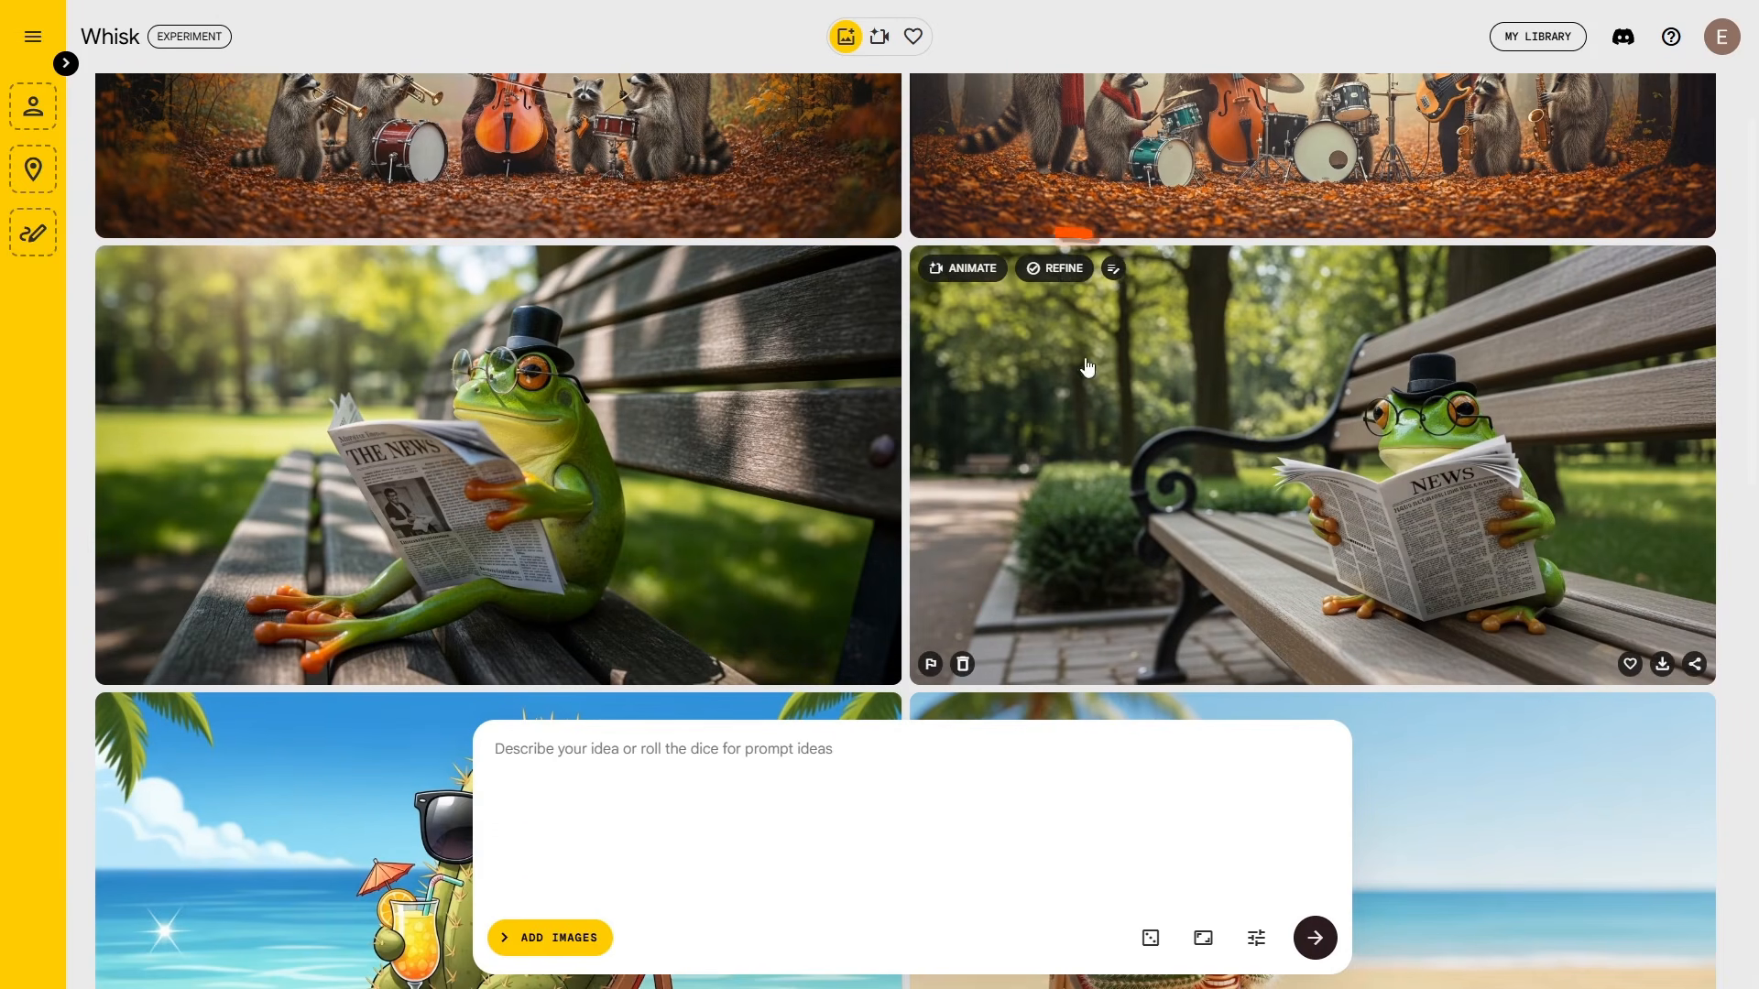
Step: Refine the right frog image with 'the frog is wearing a blue hat'
left_click(1055, 270)
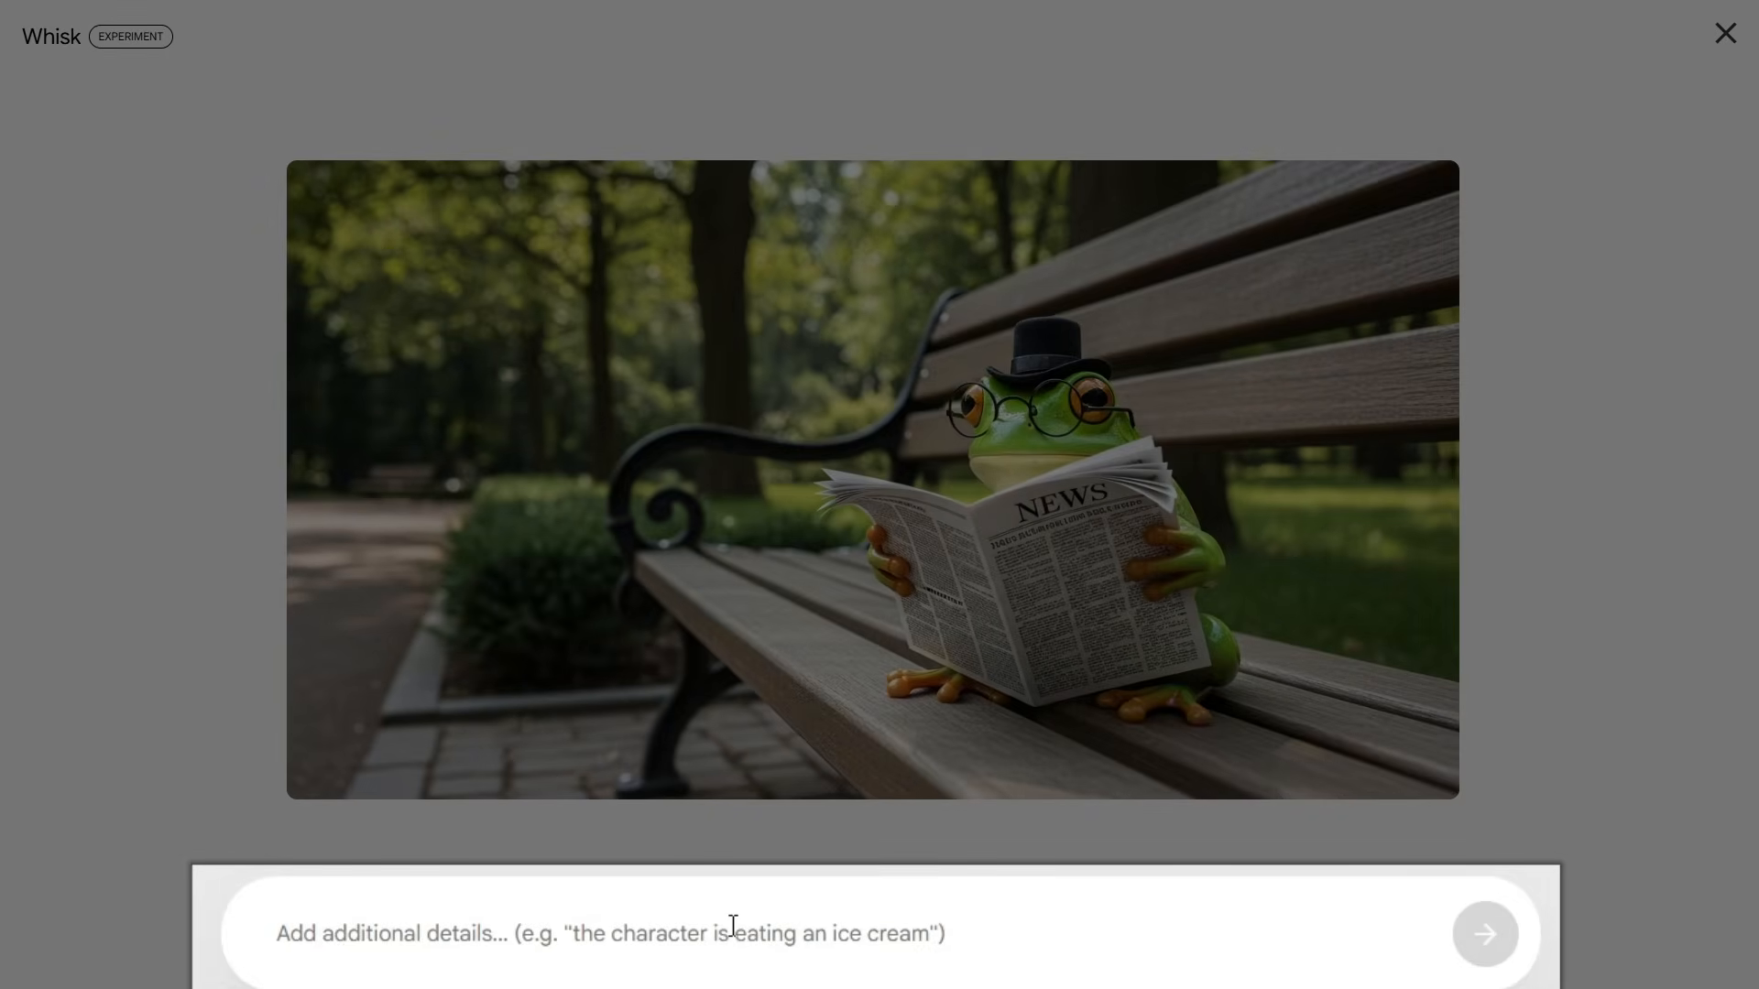
type("the frog is wearing a blue hat")
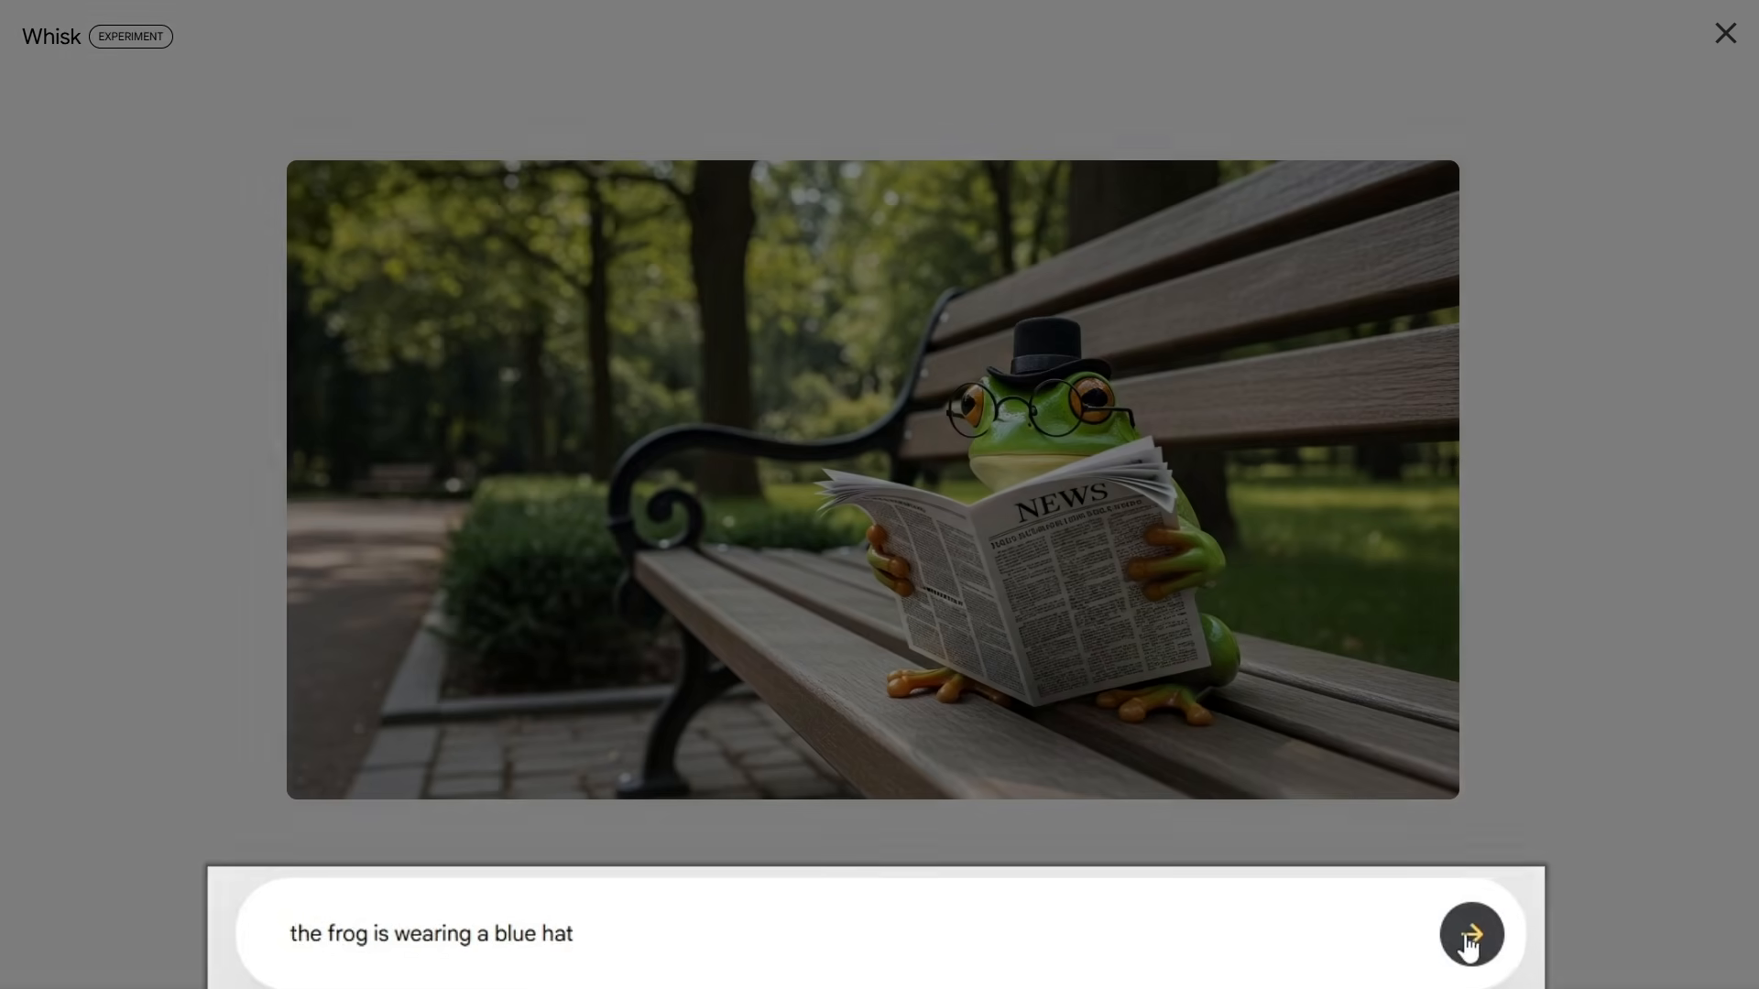
left_click(1281, 935)
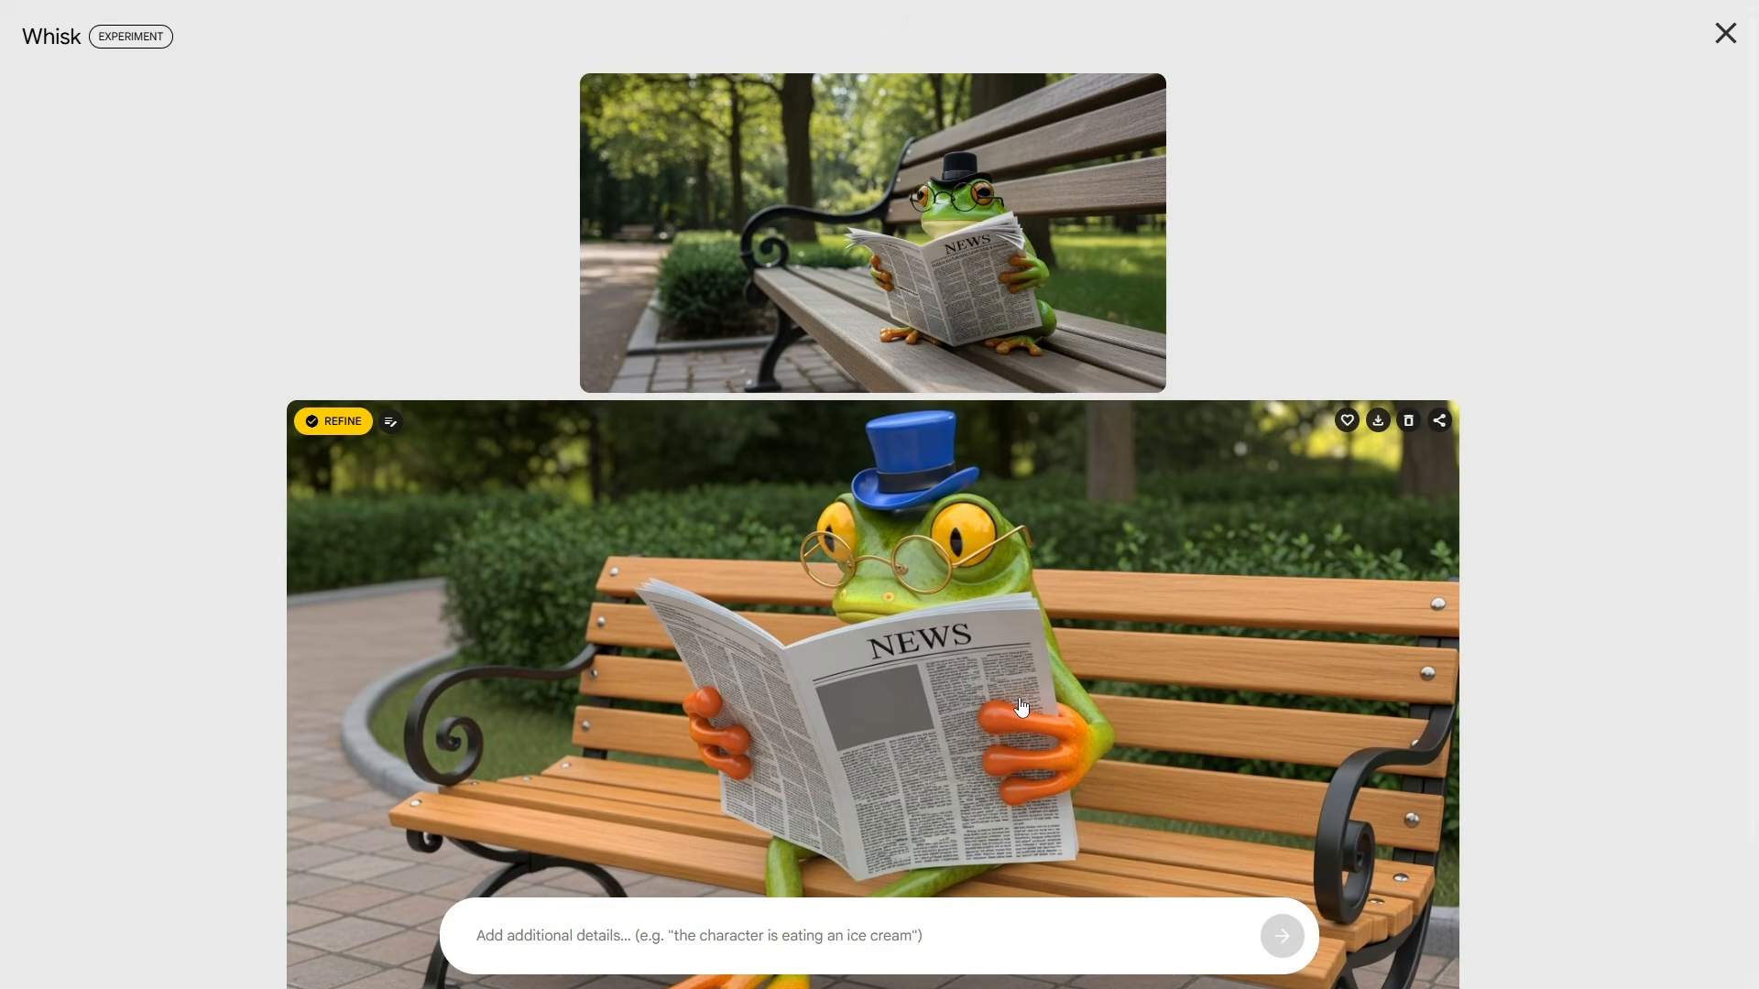
scroll(1262, 637, "down", 1)
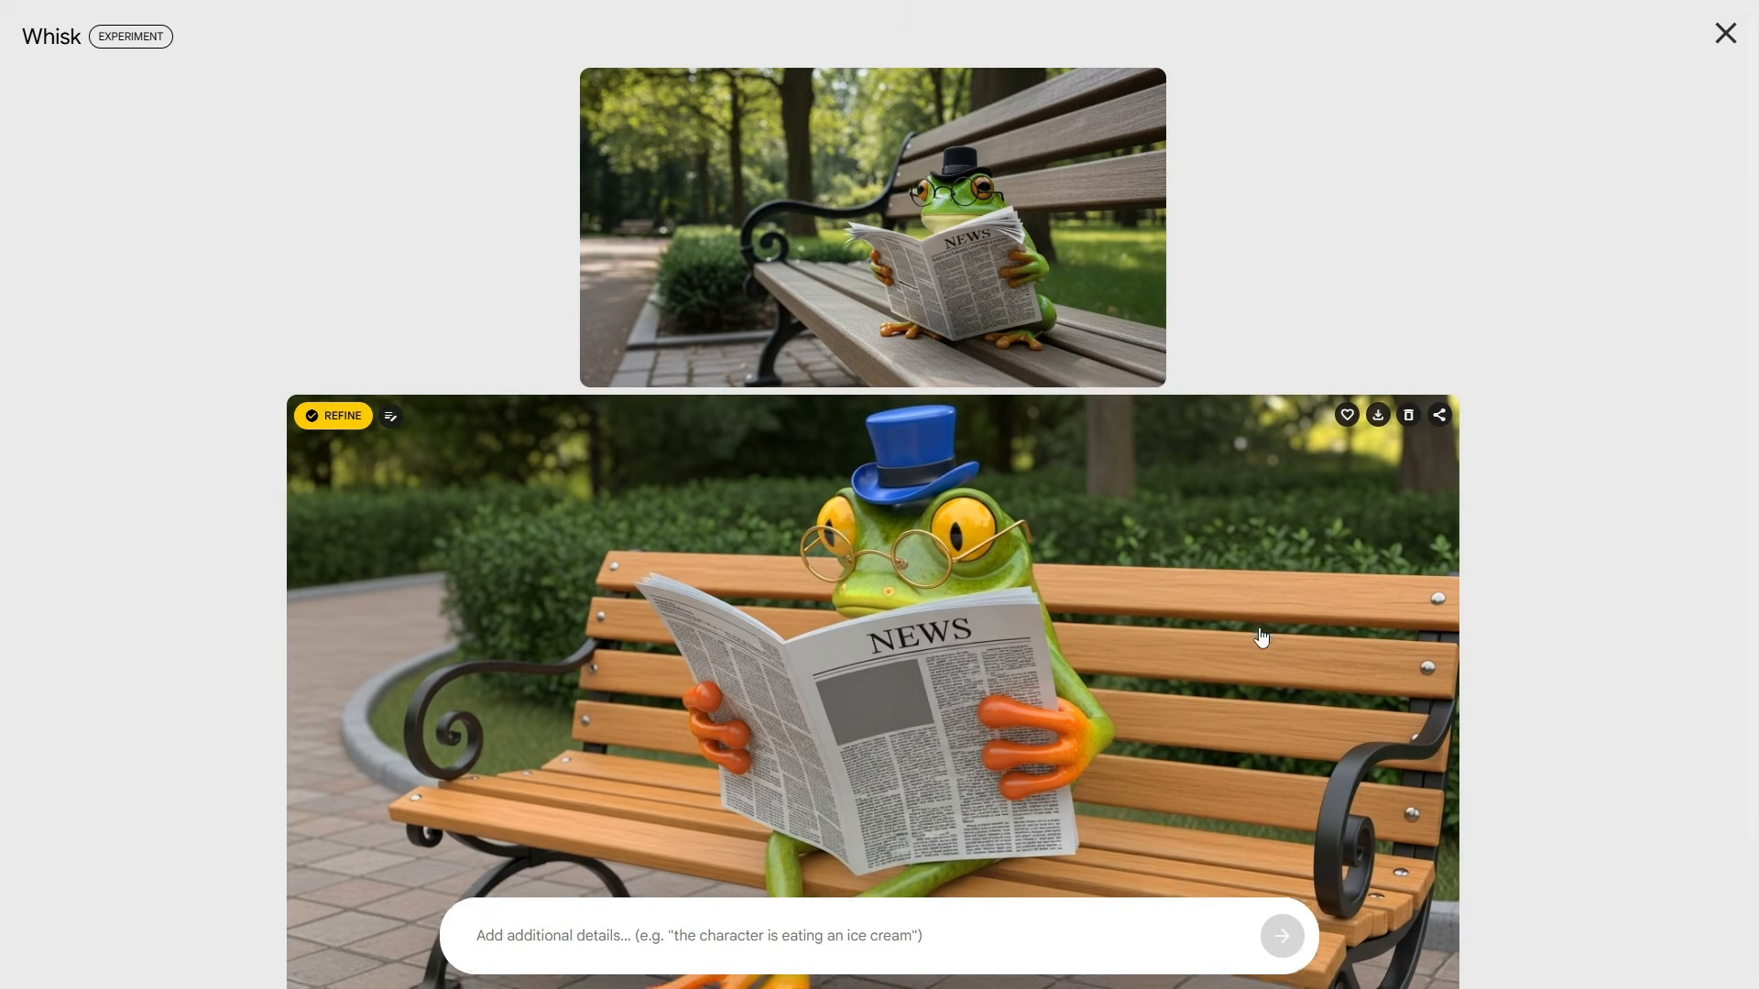
scroll(1262, 636, "down", 2)
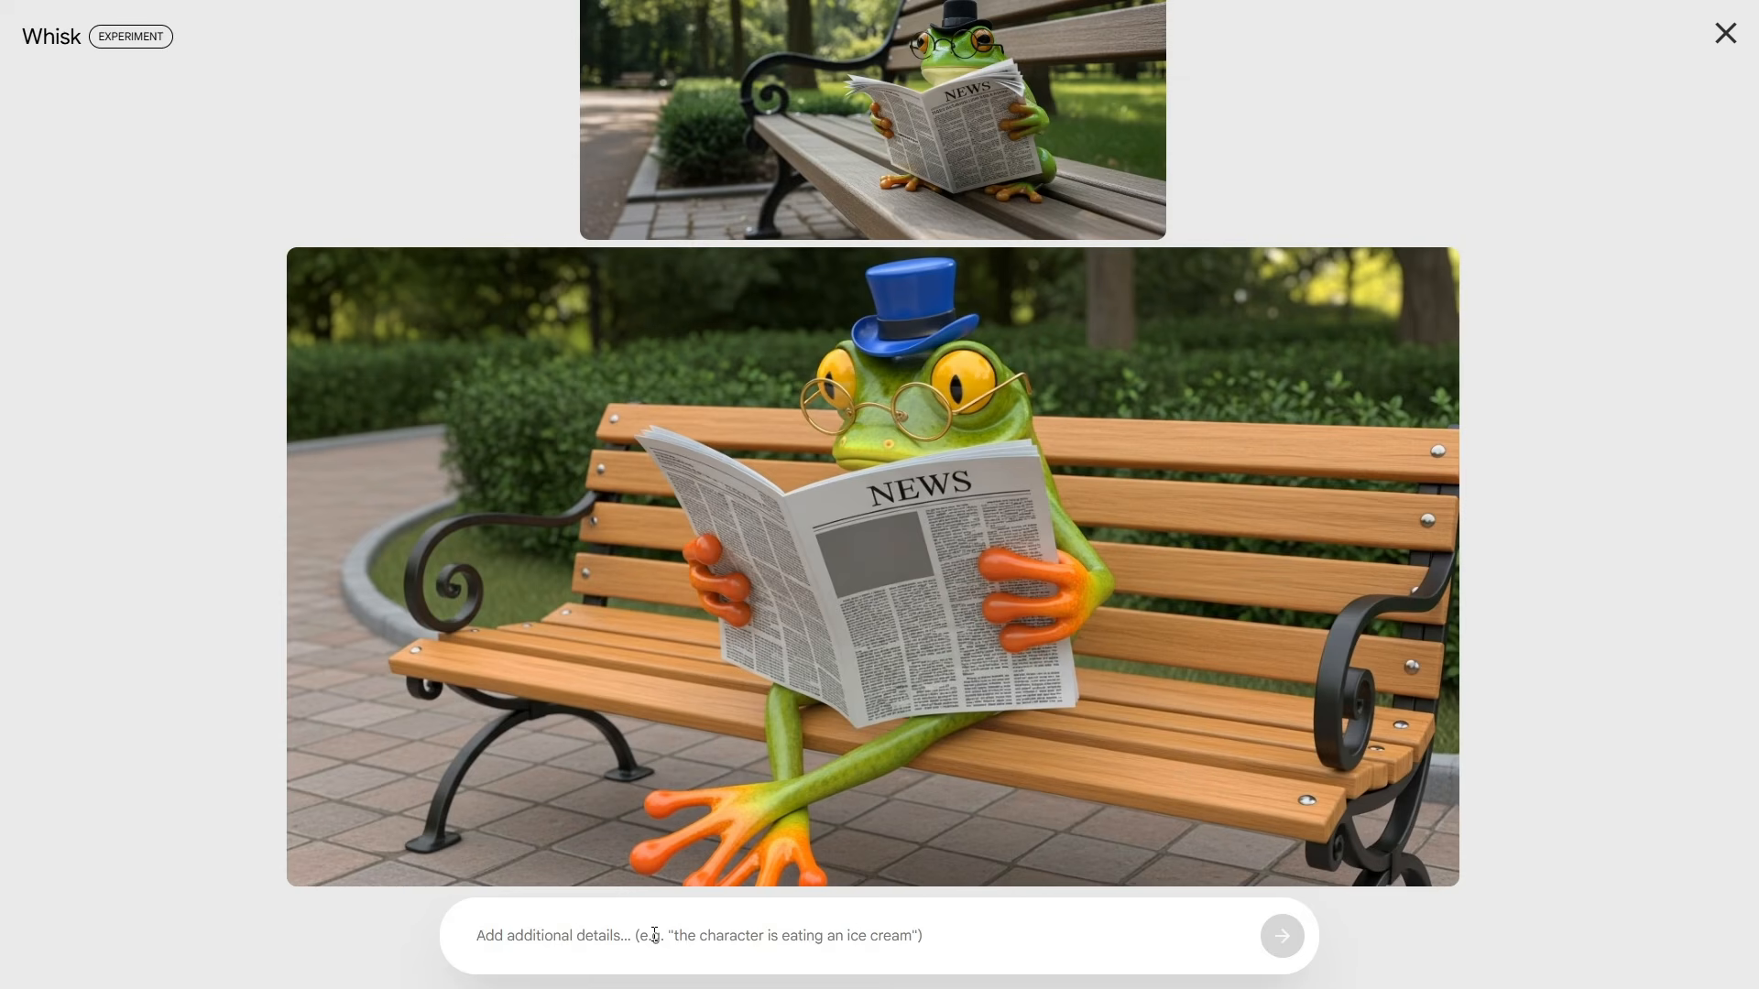
left_click(655, 935)
type("there's a briefcase sitting next to the frog")
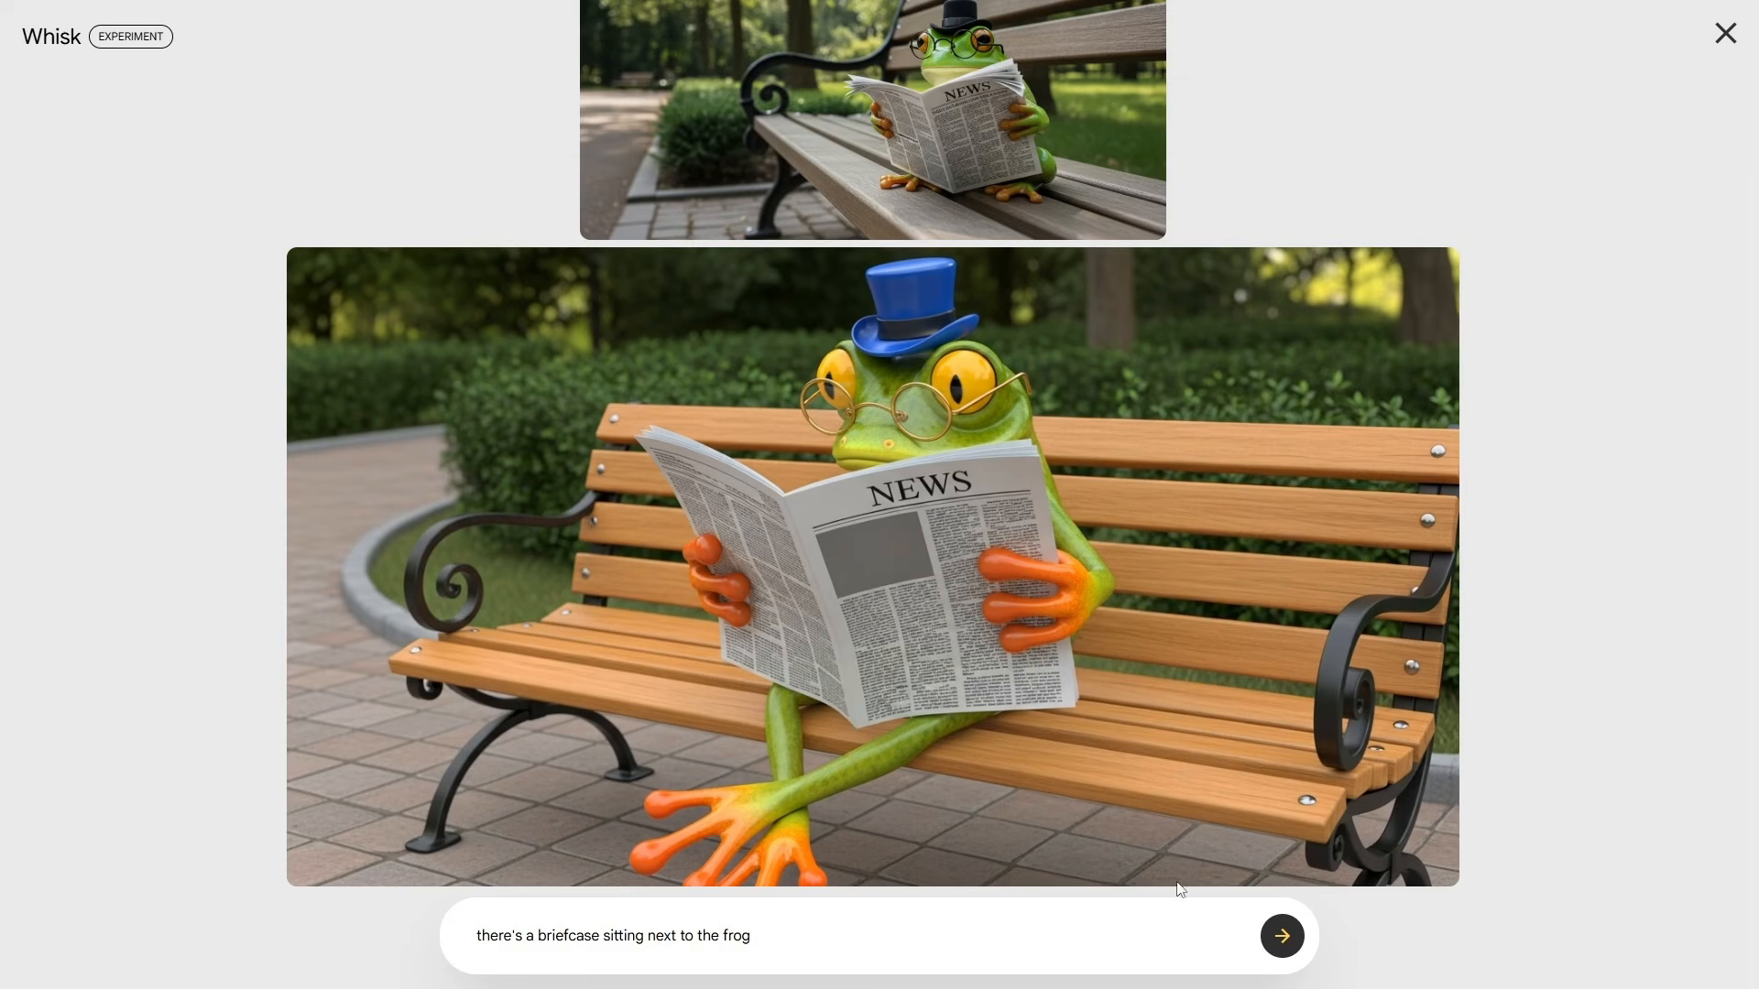
left_click(1281, 935)
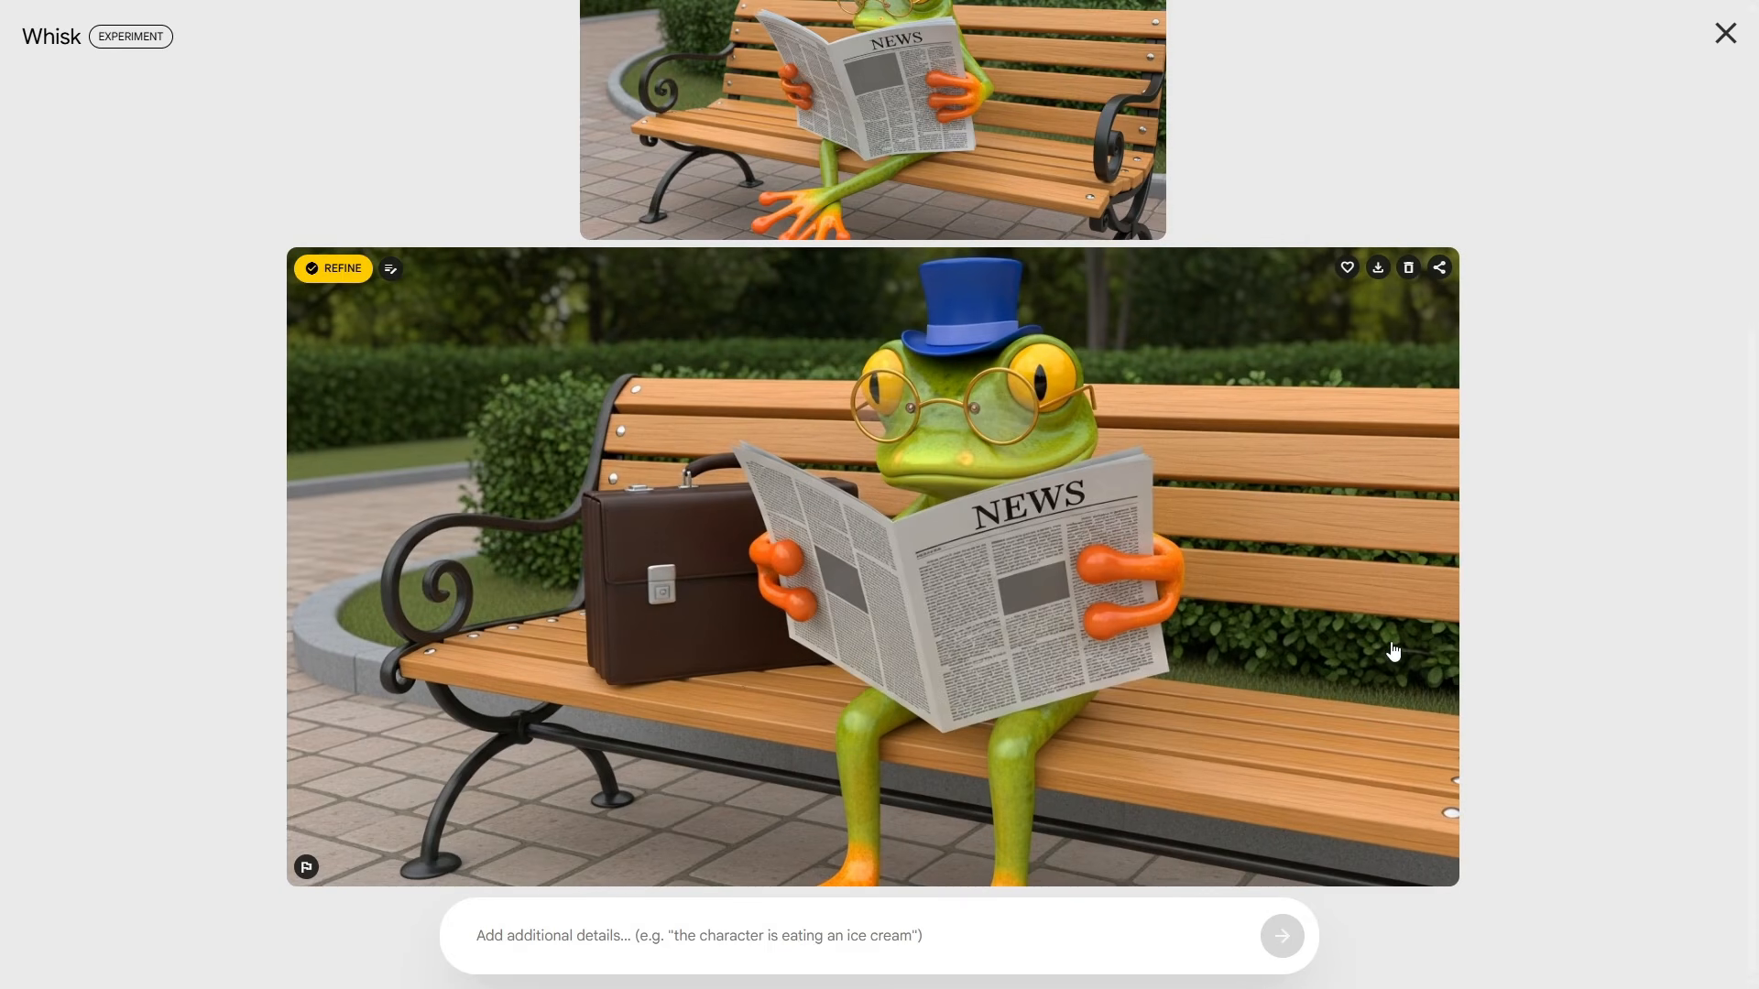
scroll(1394, 650, "up", 4)
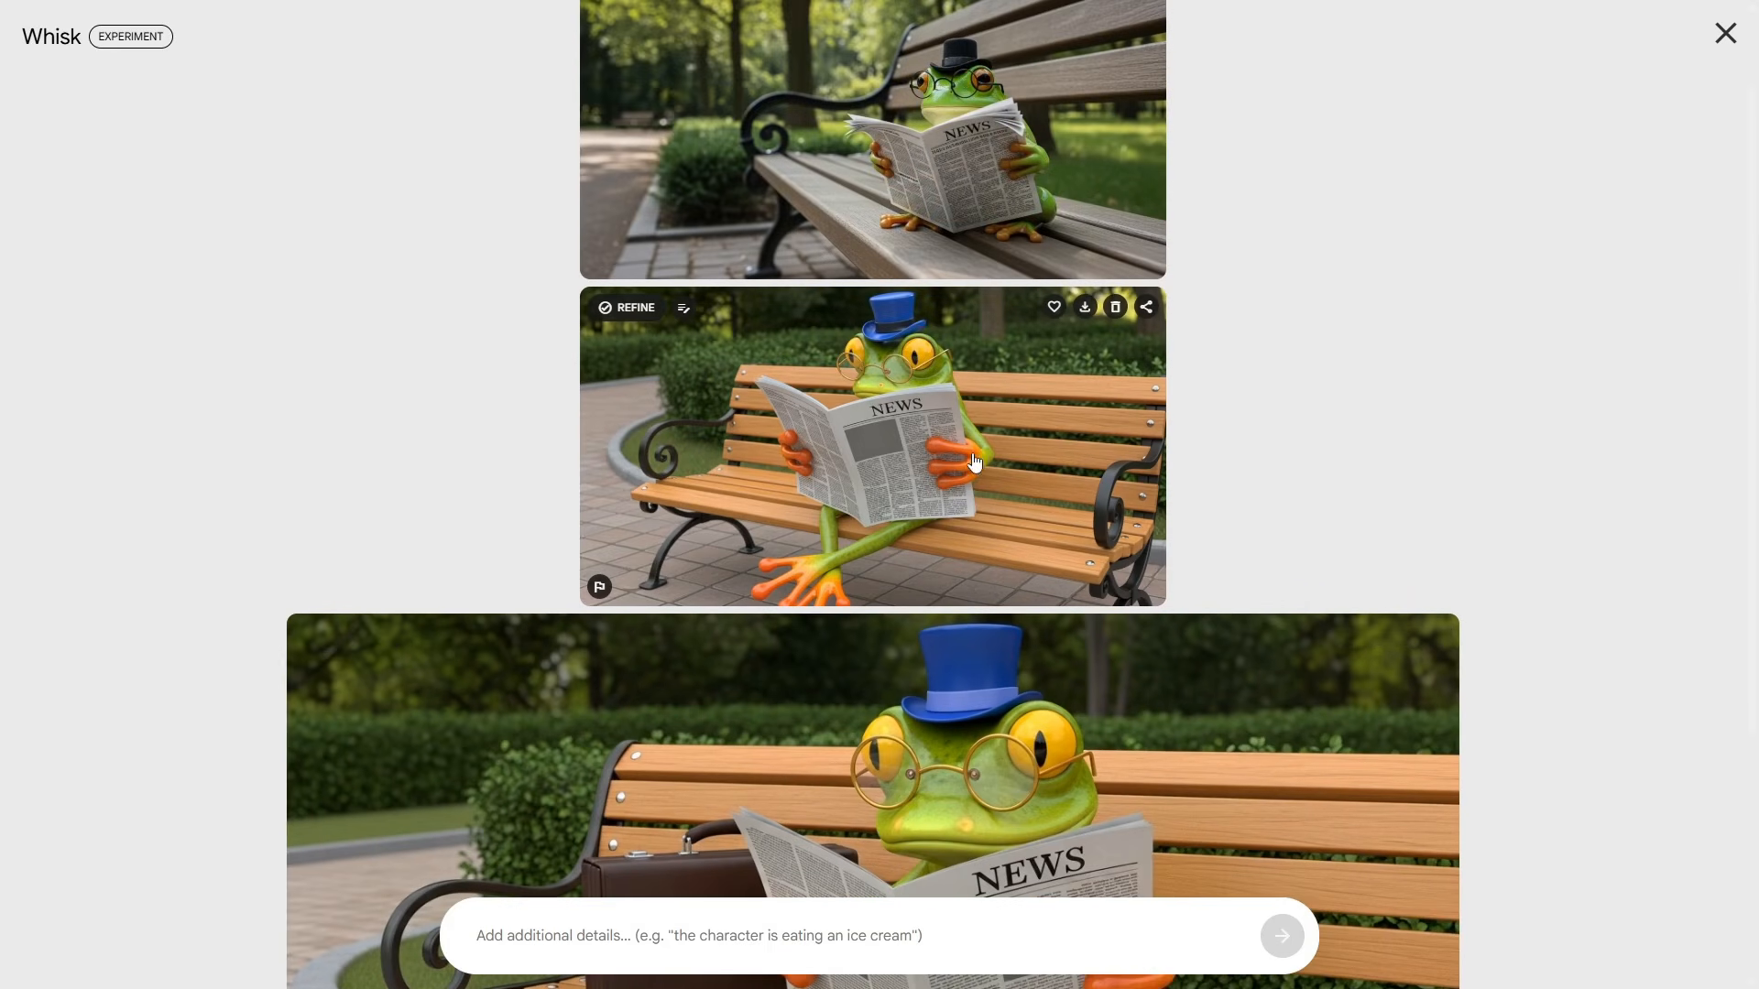
scroll(953, 477, "down", 4)
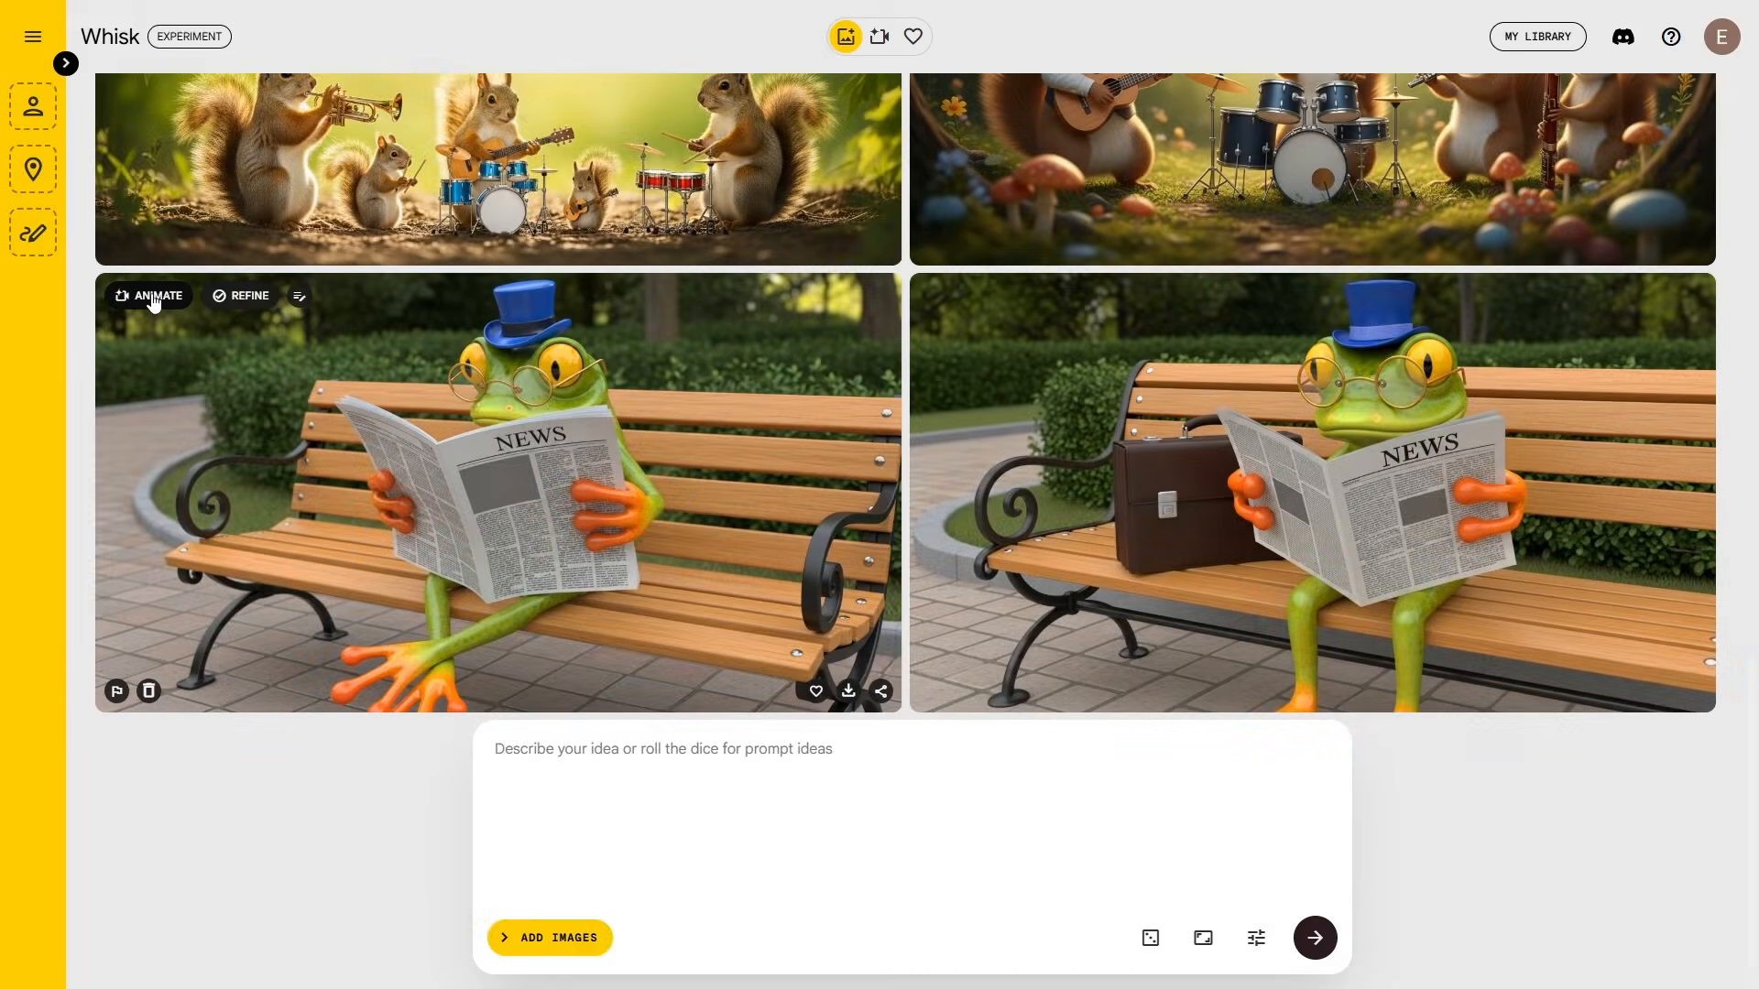
Step: Animate the newspaper-reading frog image, submitting with an empty prompt
left_click(150, 291)
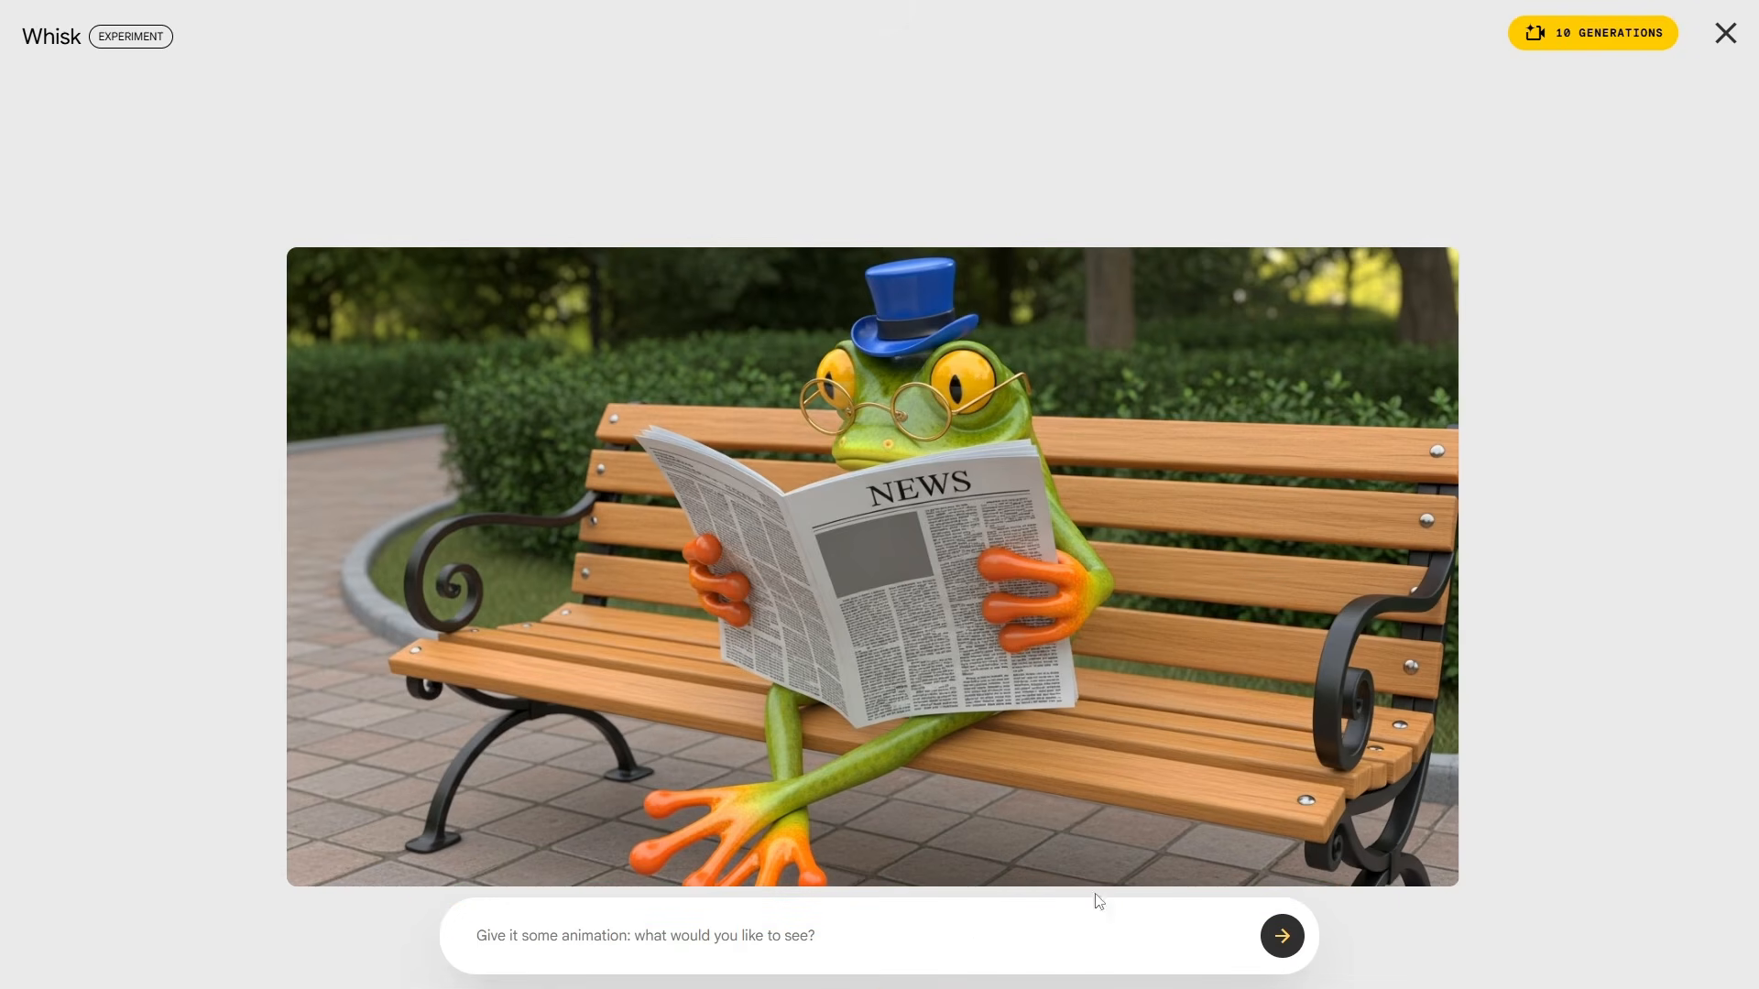
left_click(1286, 937)
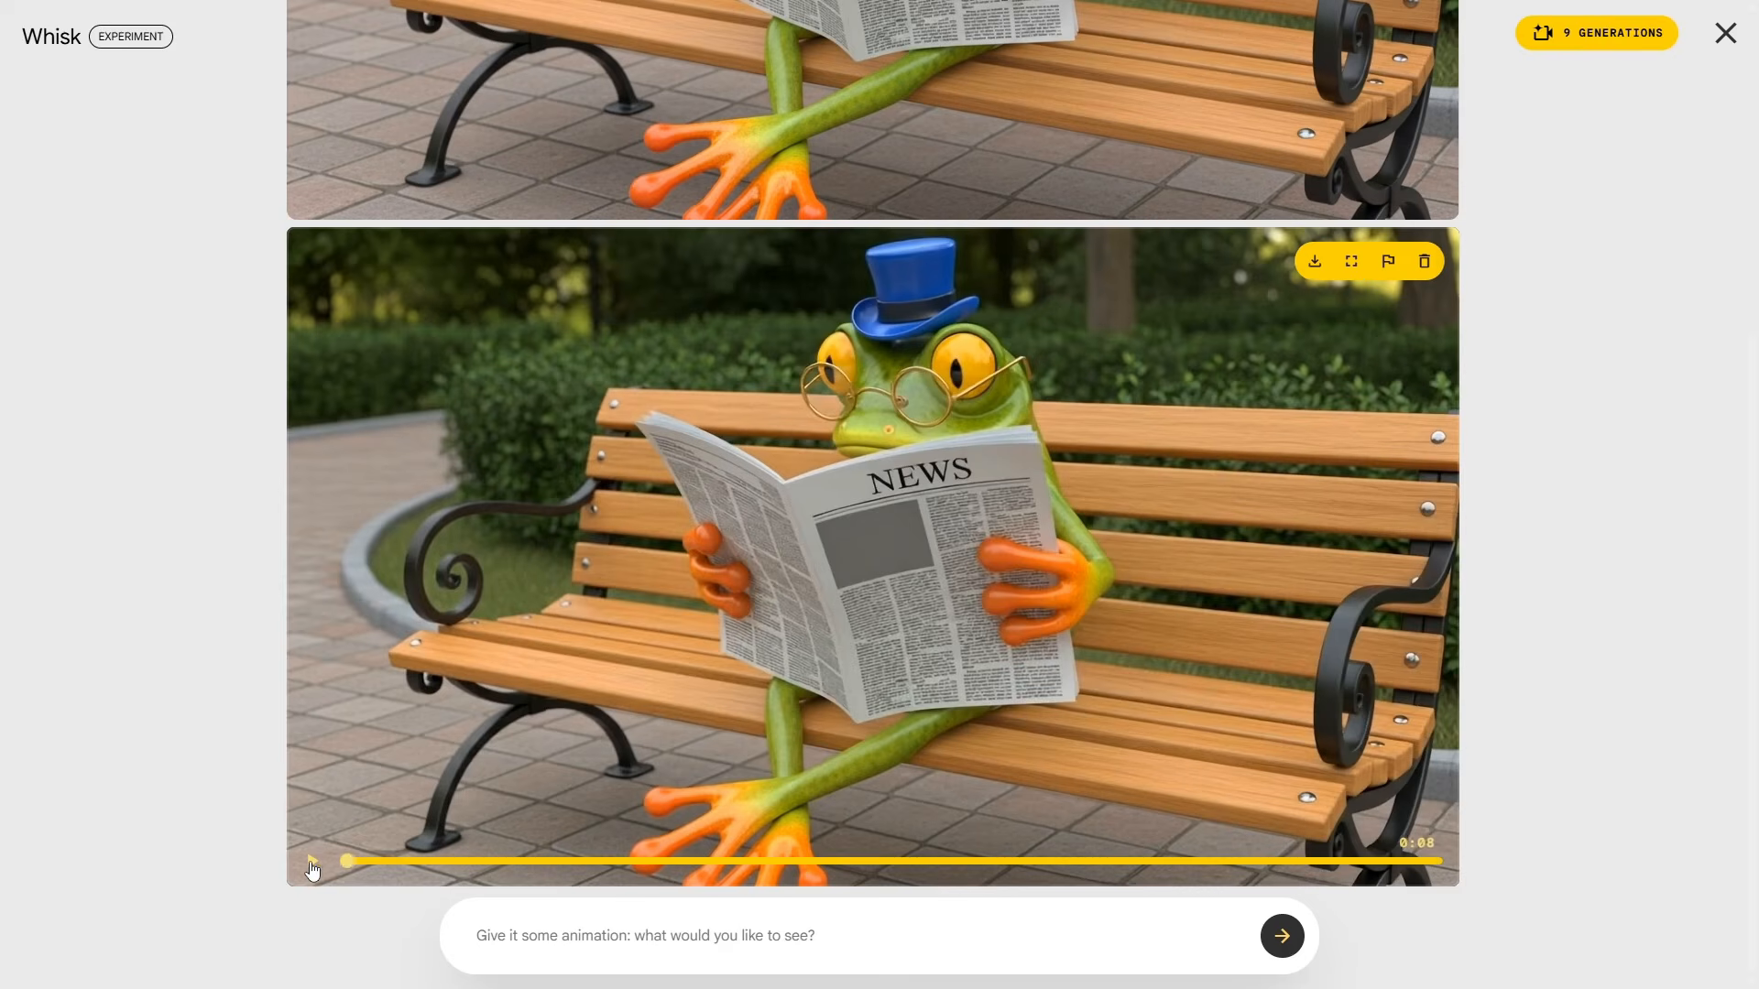
Step: Play the finished 7-second top-hatted frog video
left_click(311, 862)
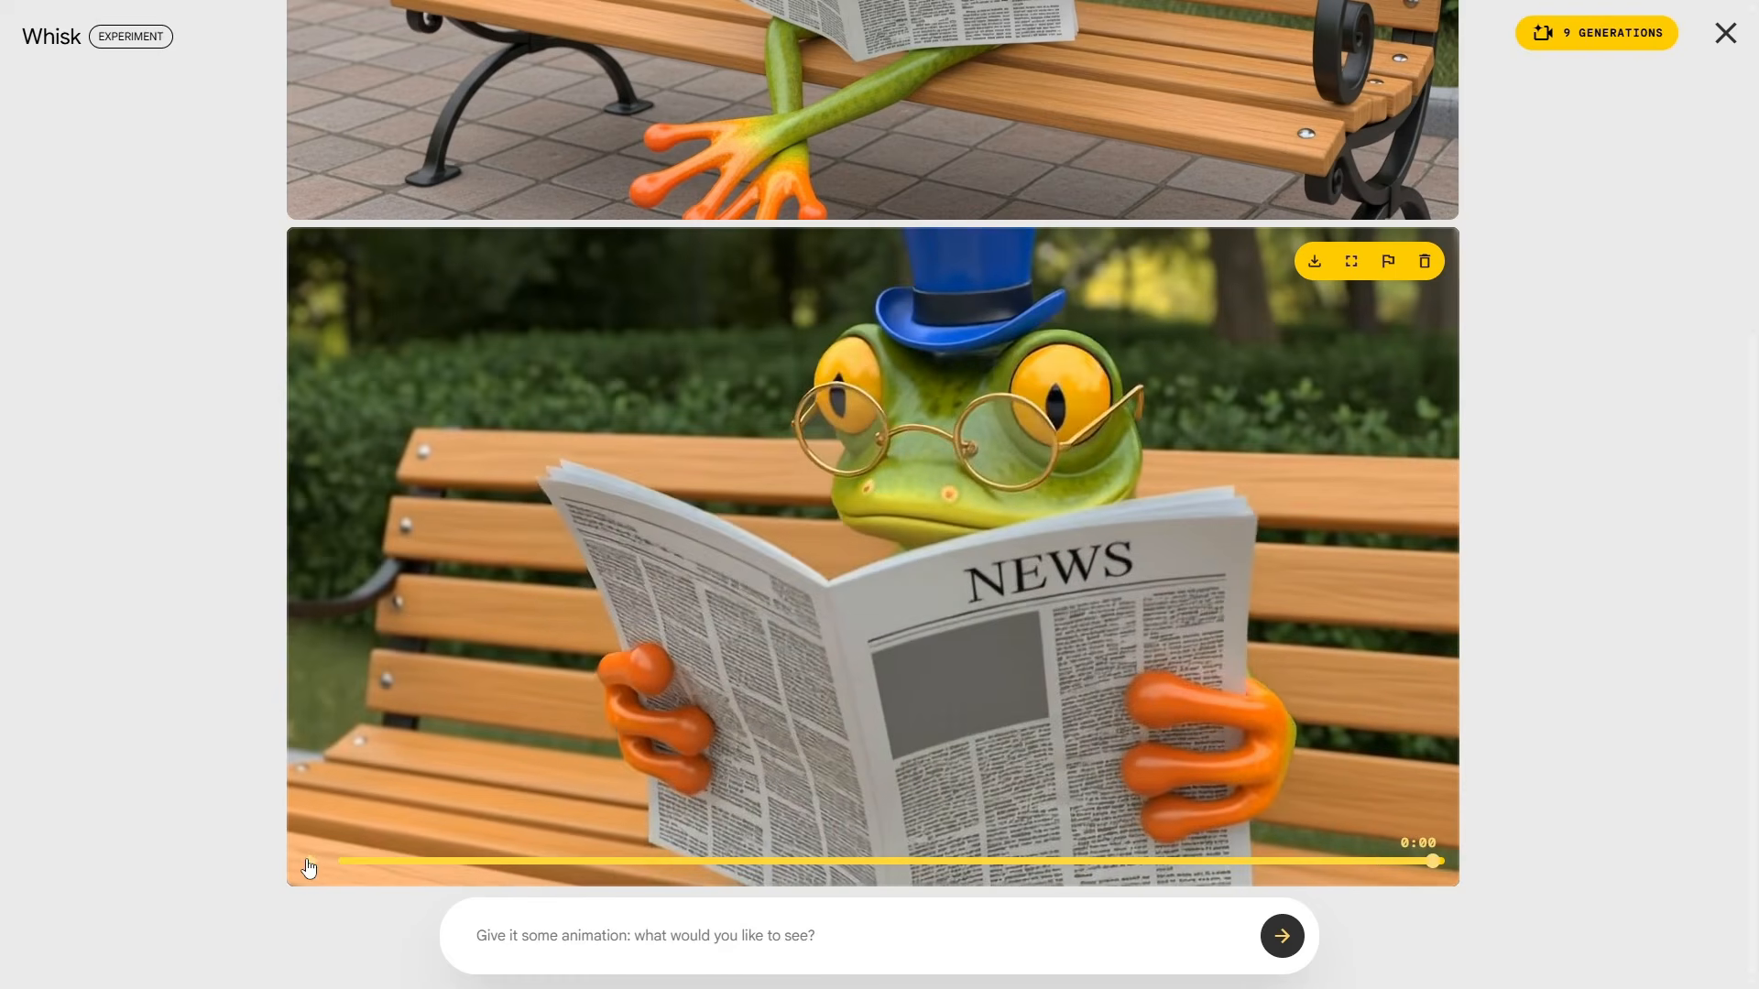
Step: Replay the frog animation and download the video
left_click(309, 866)
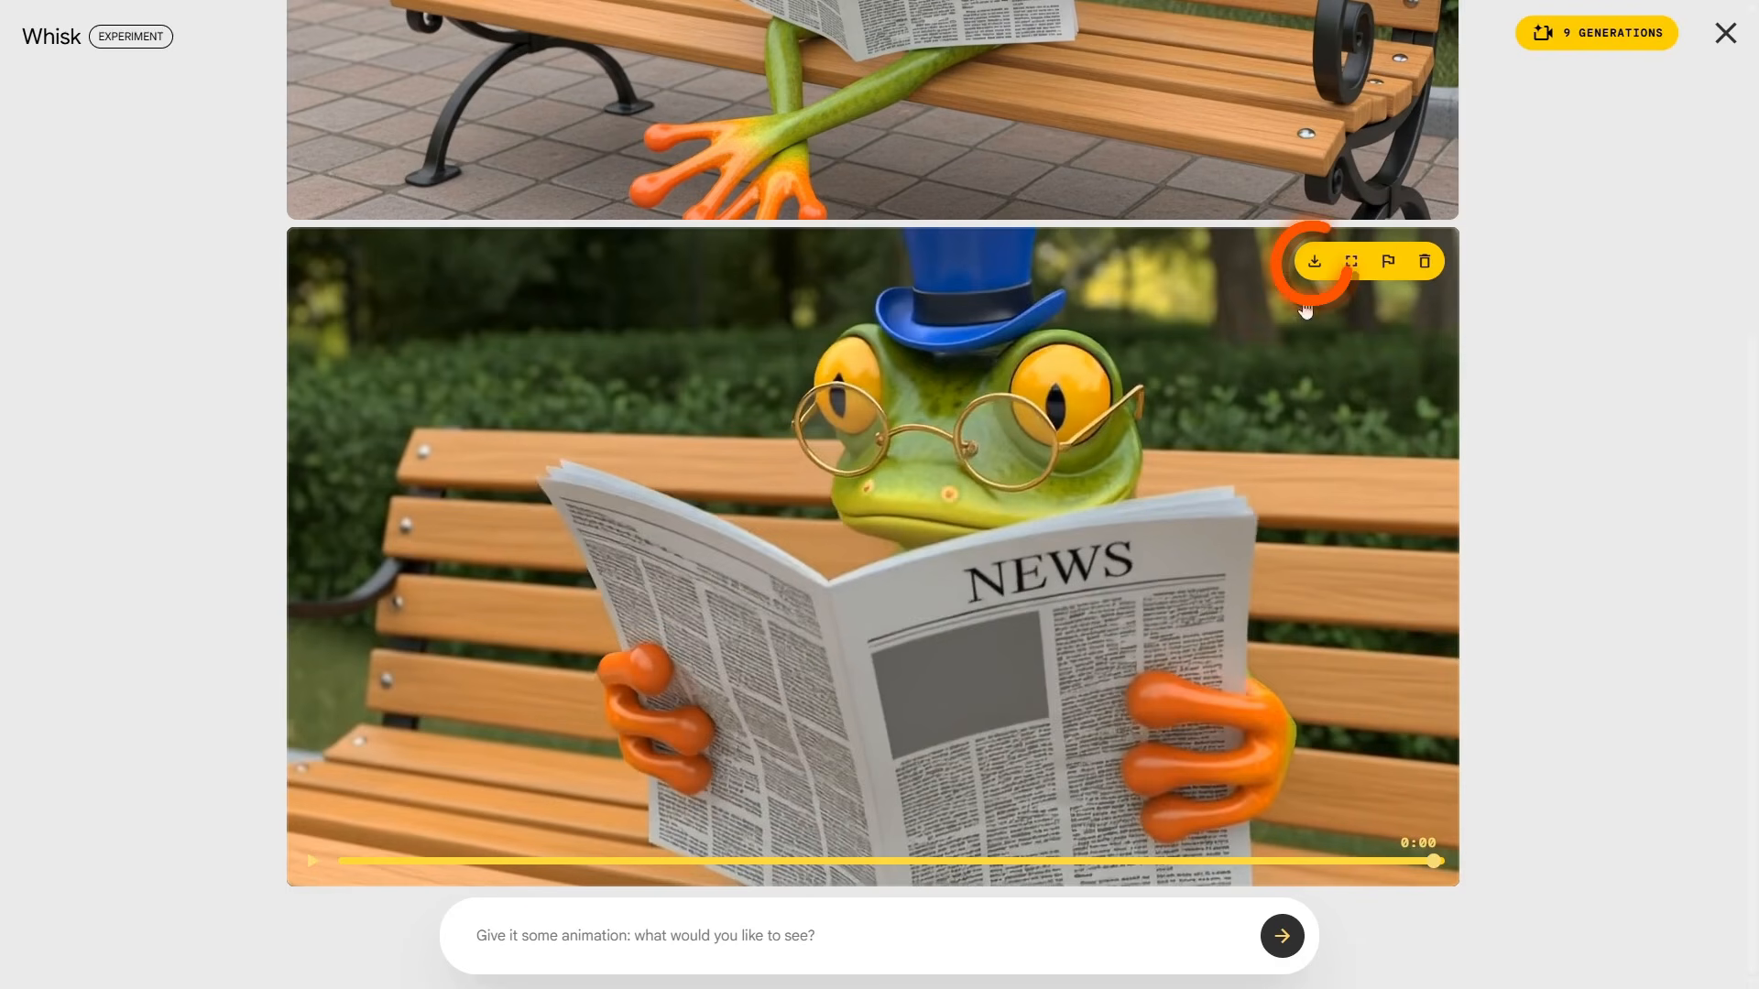
left_click(1314, 261)
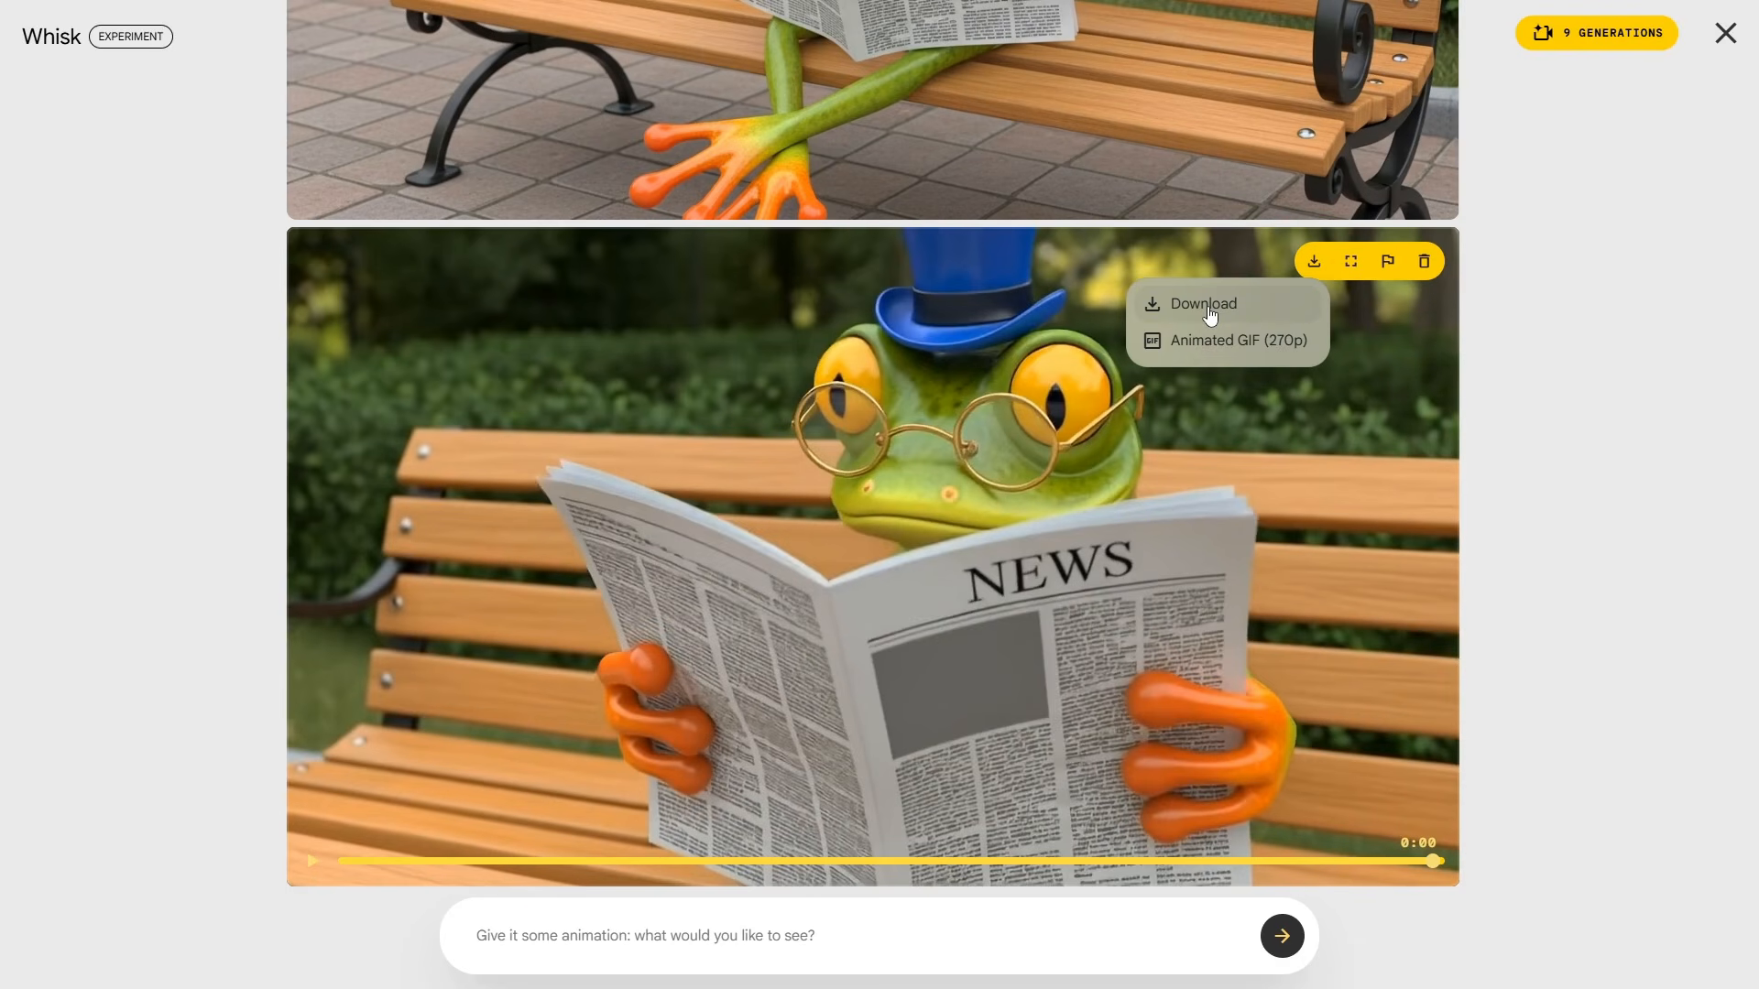
left_click(1209, 316)
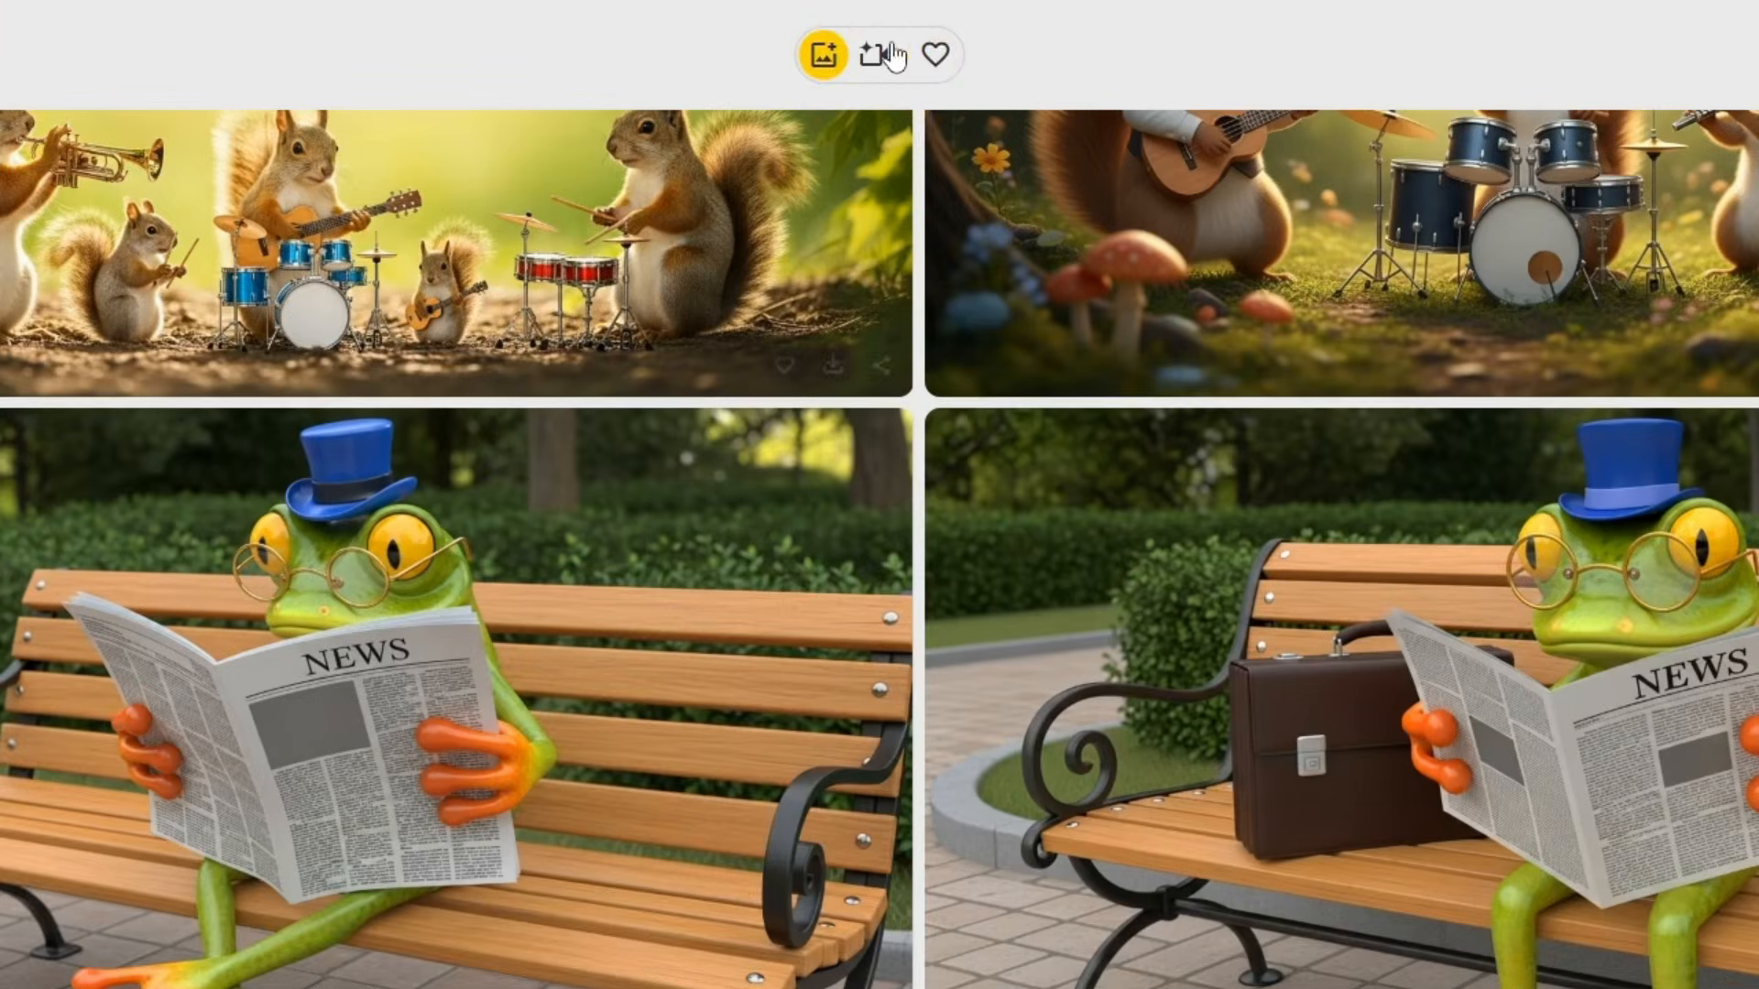
Step: Expand the empty Subject, Scene and Style reference slots beside the gallery
left_click(875, 42)
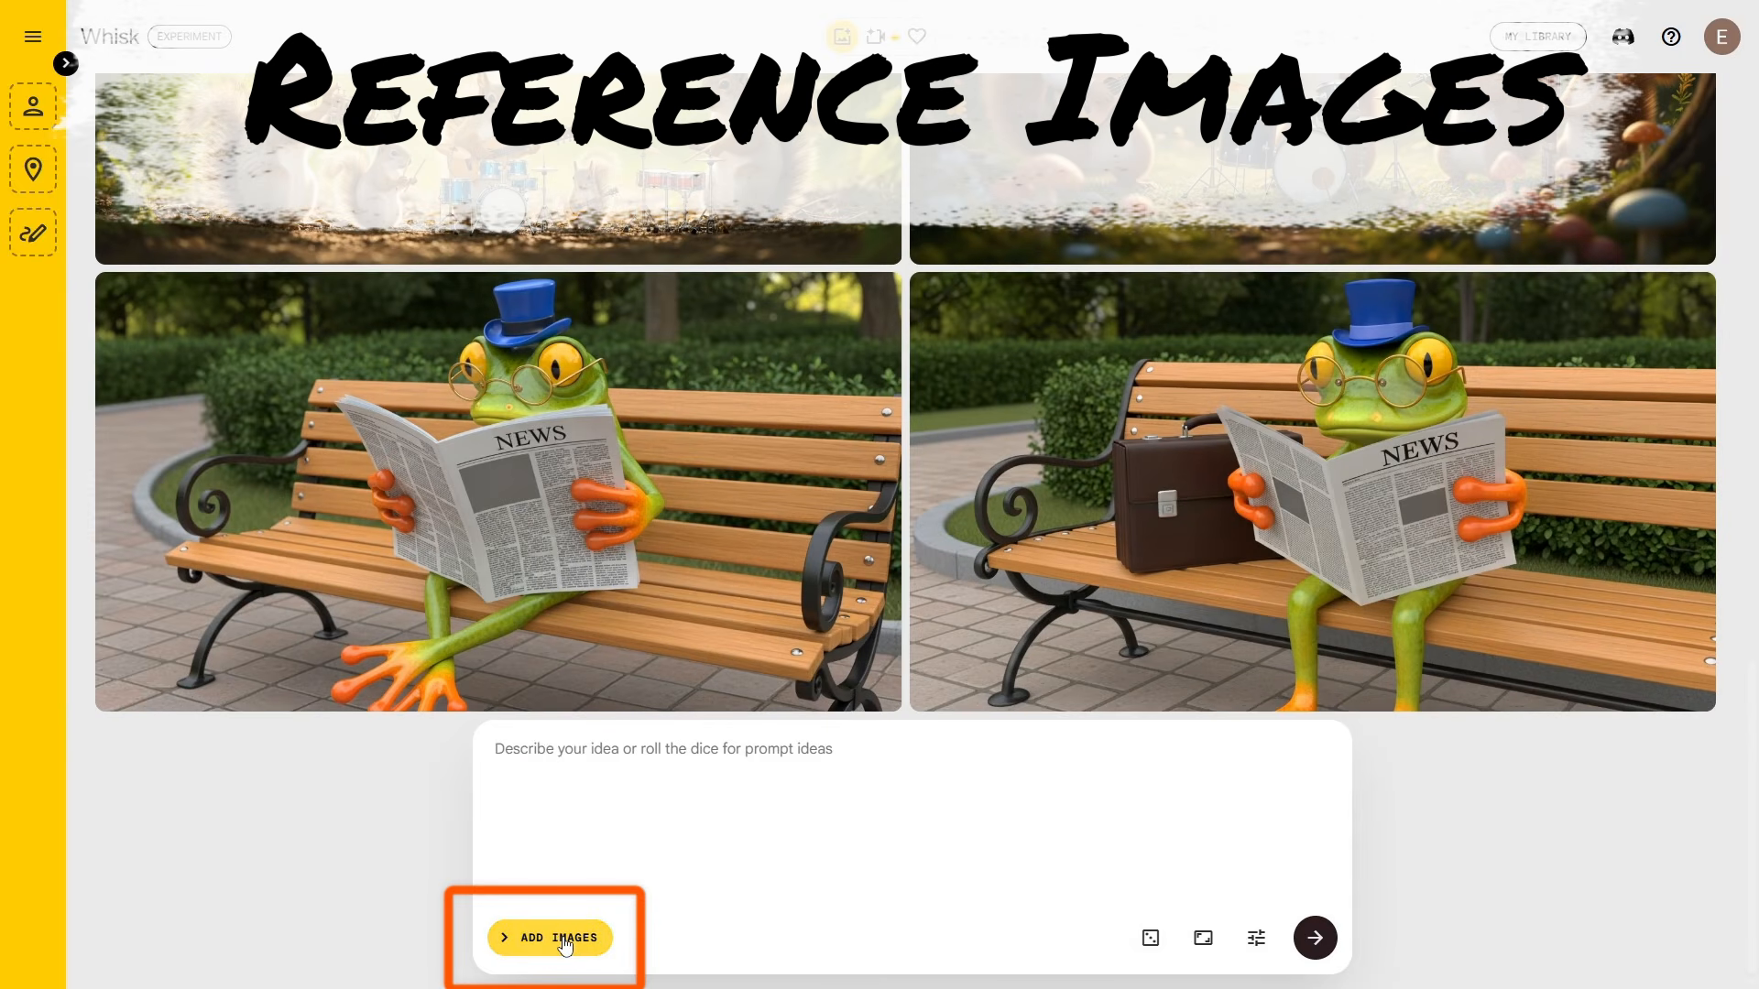
left_click(565, 939)
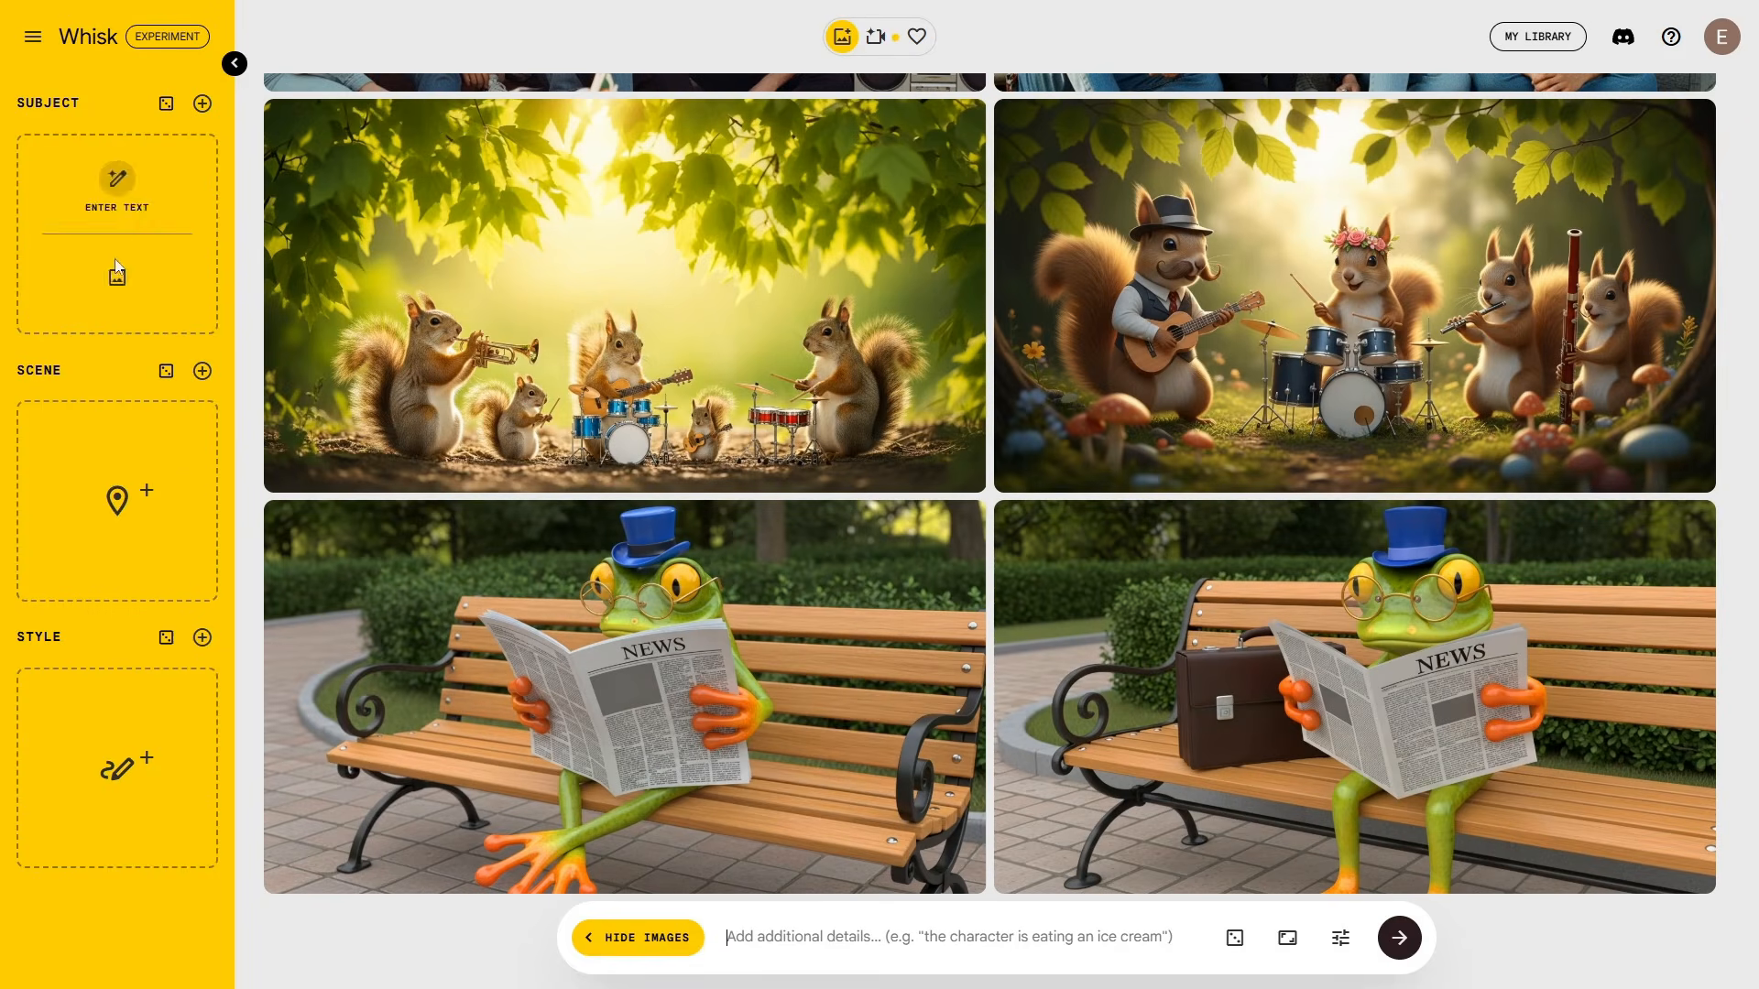
mouse_move(133, 772)
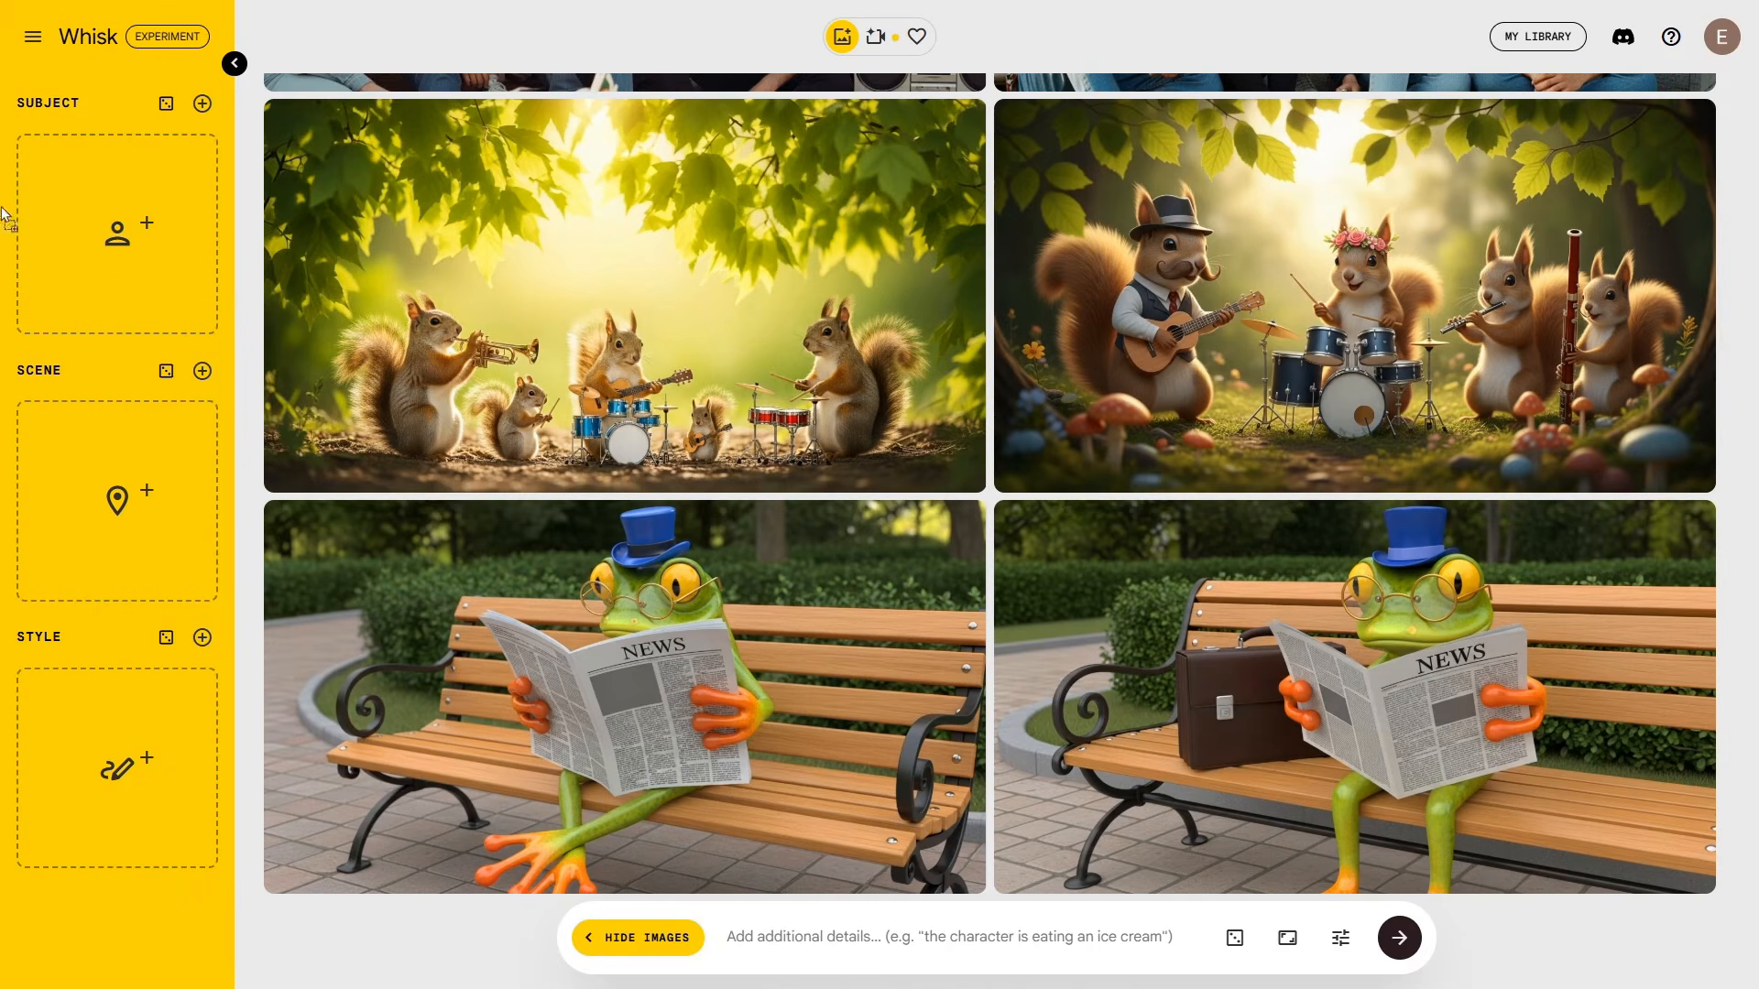
Step: Generate images of the portrait man reading a letter at the green-lamp desk, using the pasted prompt
left_click_drag(3, 215, 117, 233)
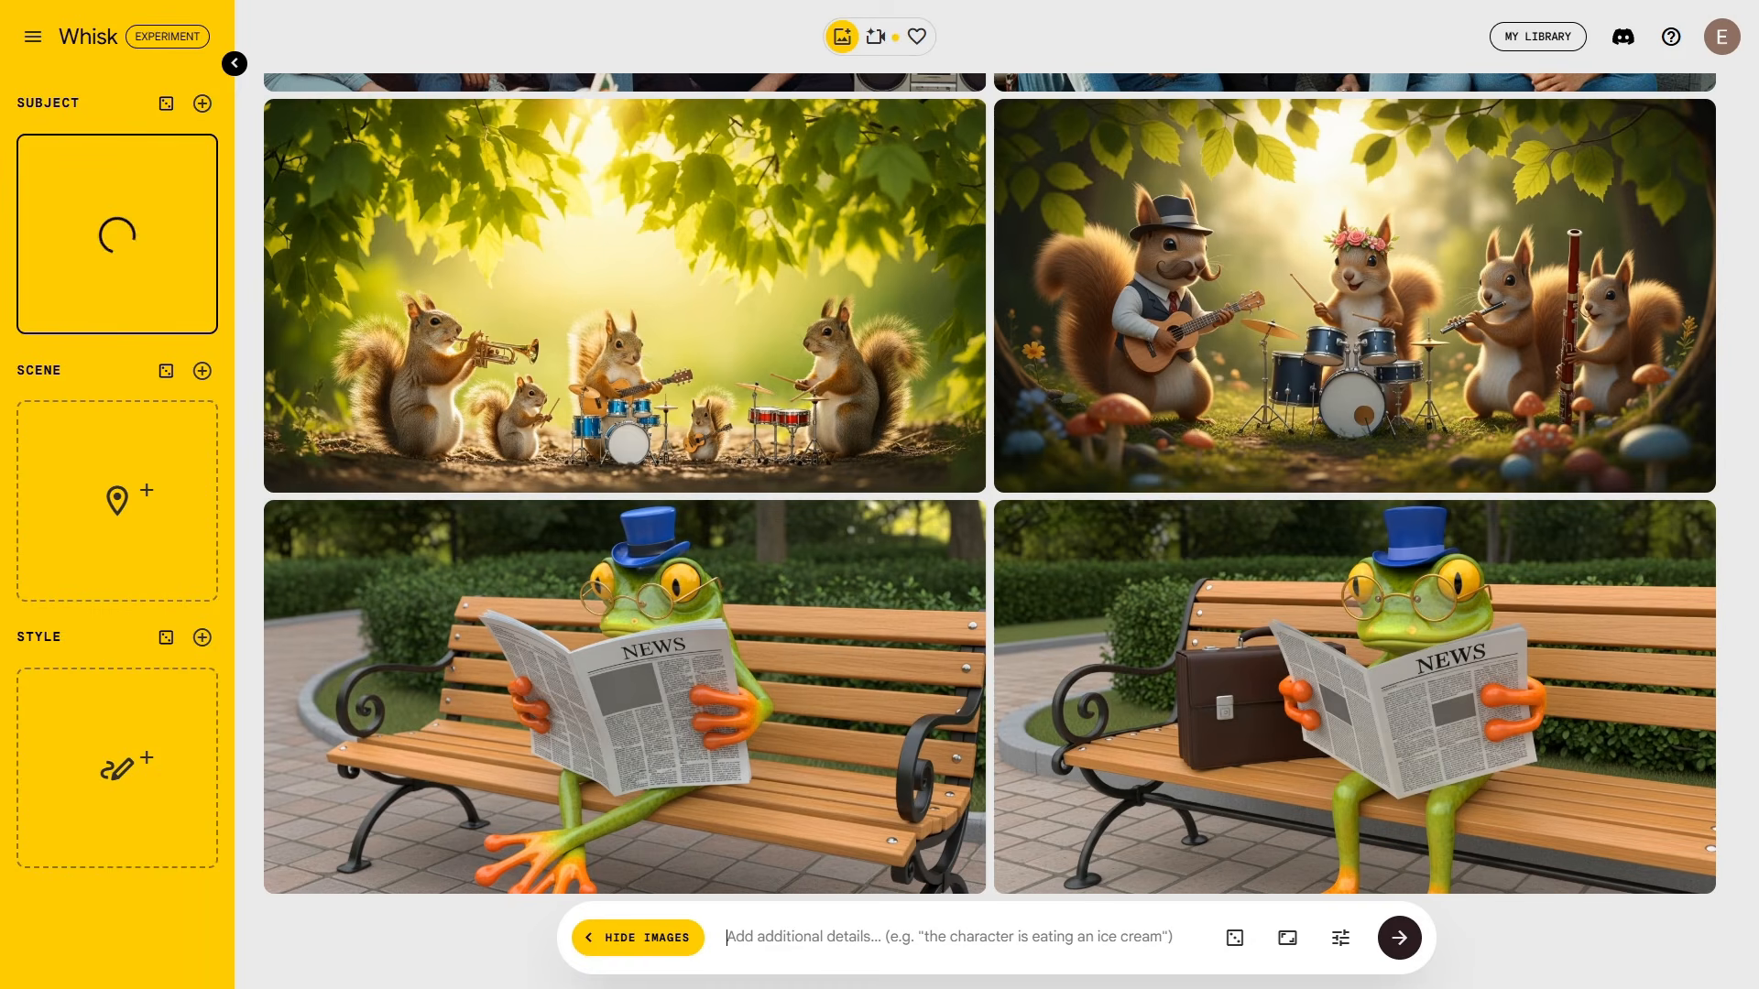
left_click_drag(3, 502, 126, 541)
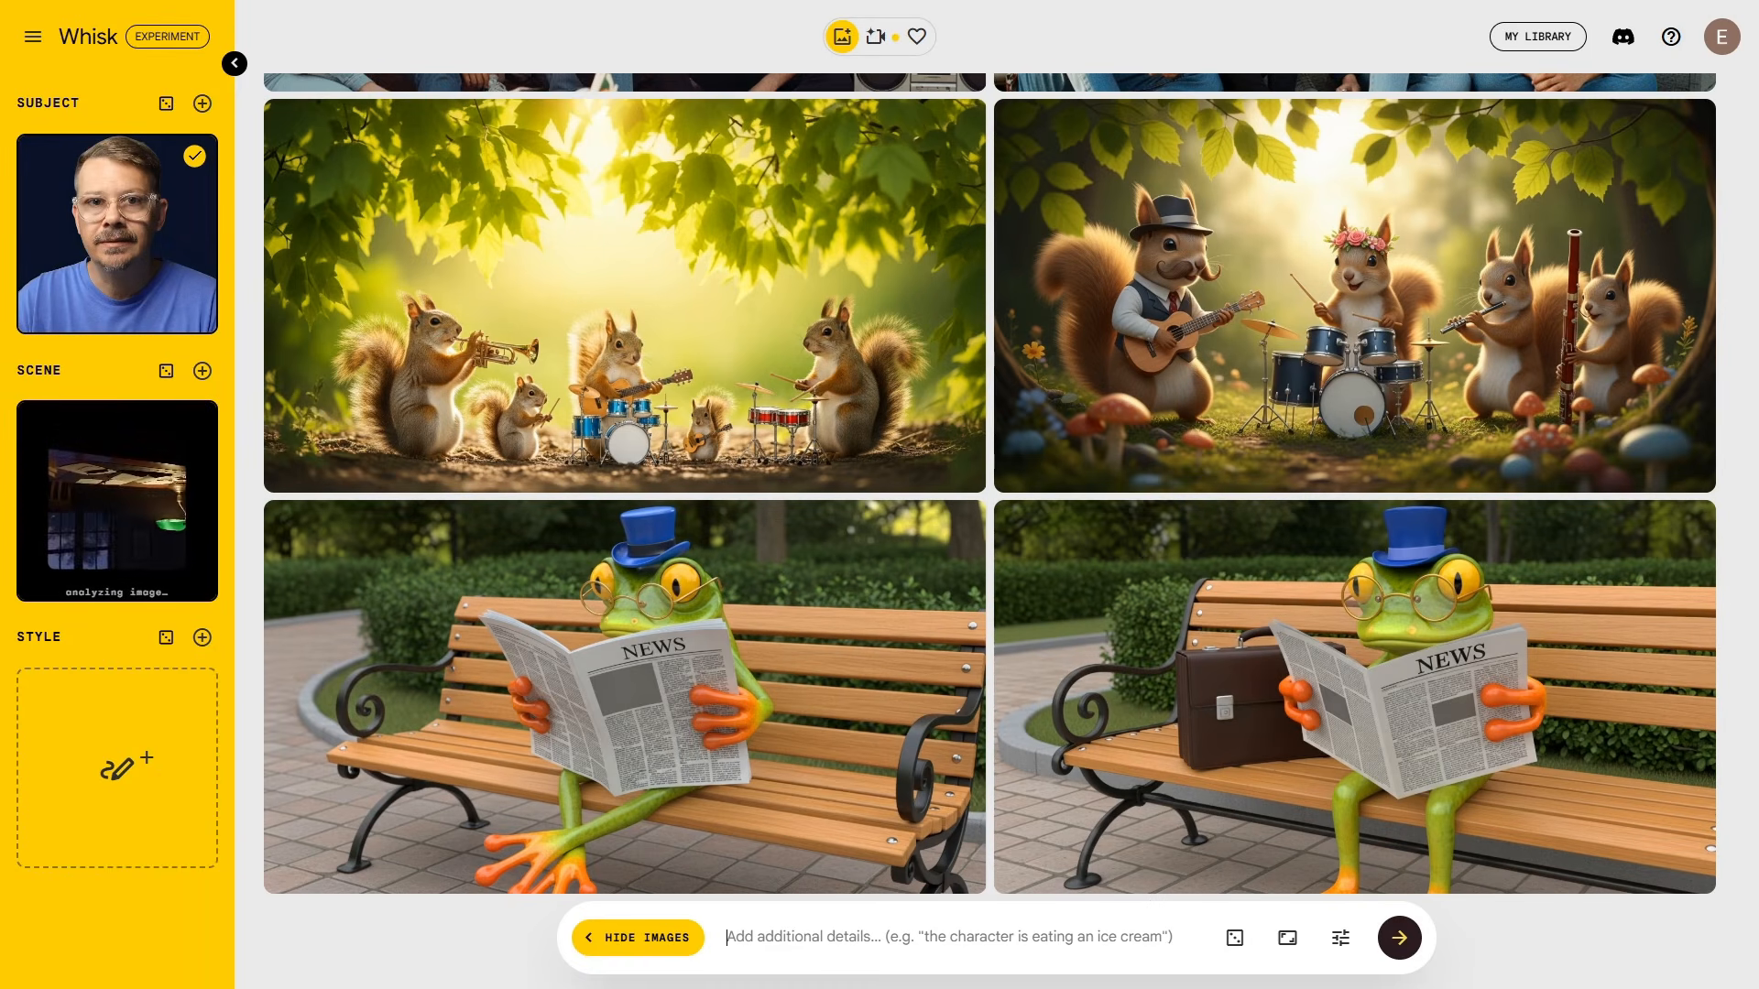
type("the man is sitting at the desk reading a letter")
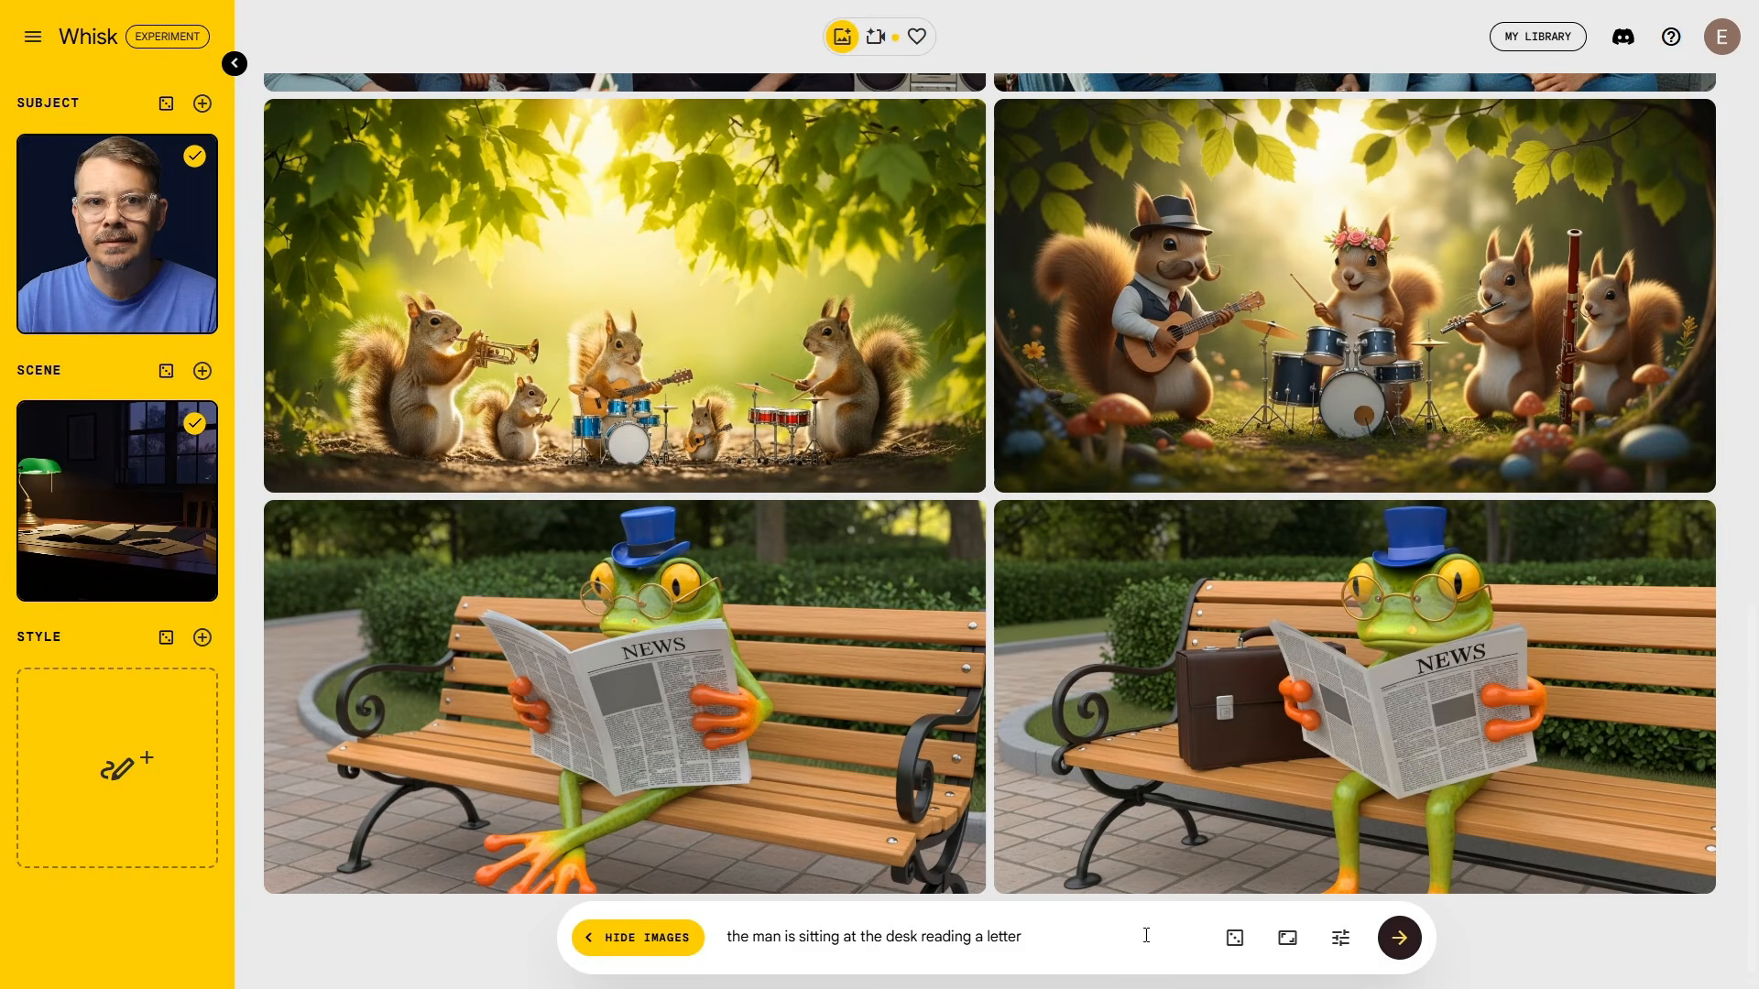
left_click(1397, 939)
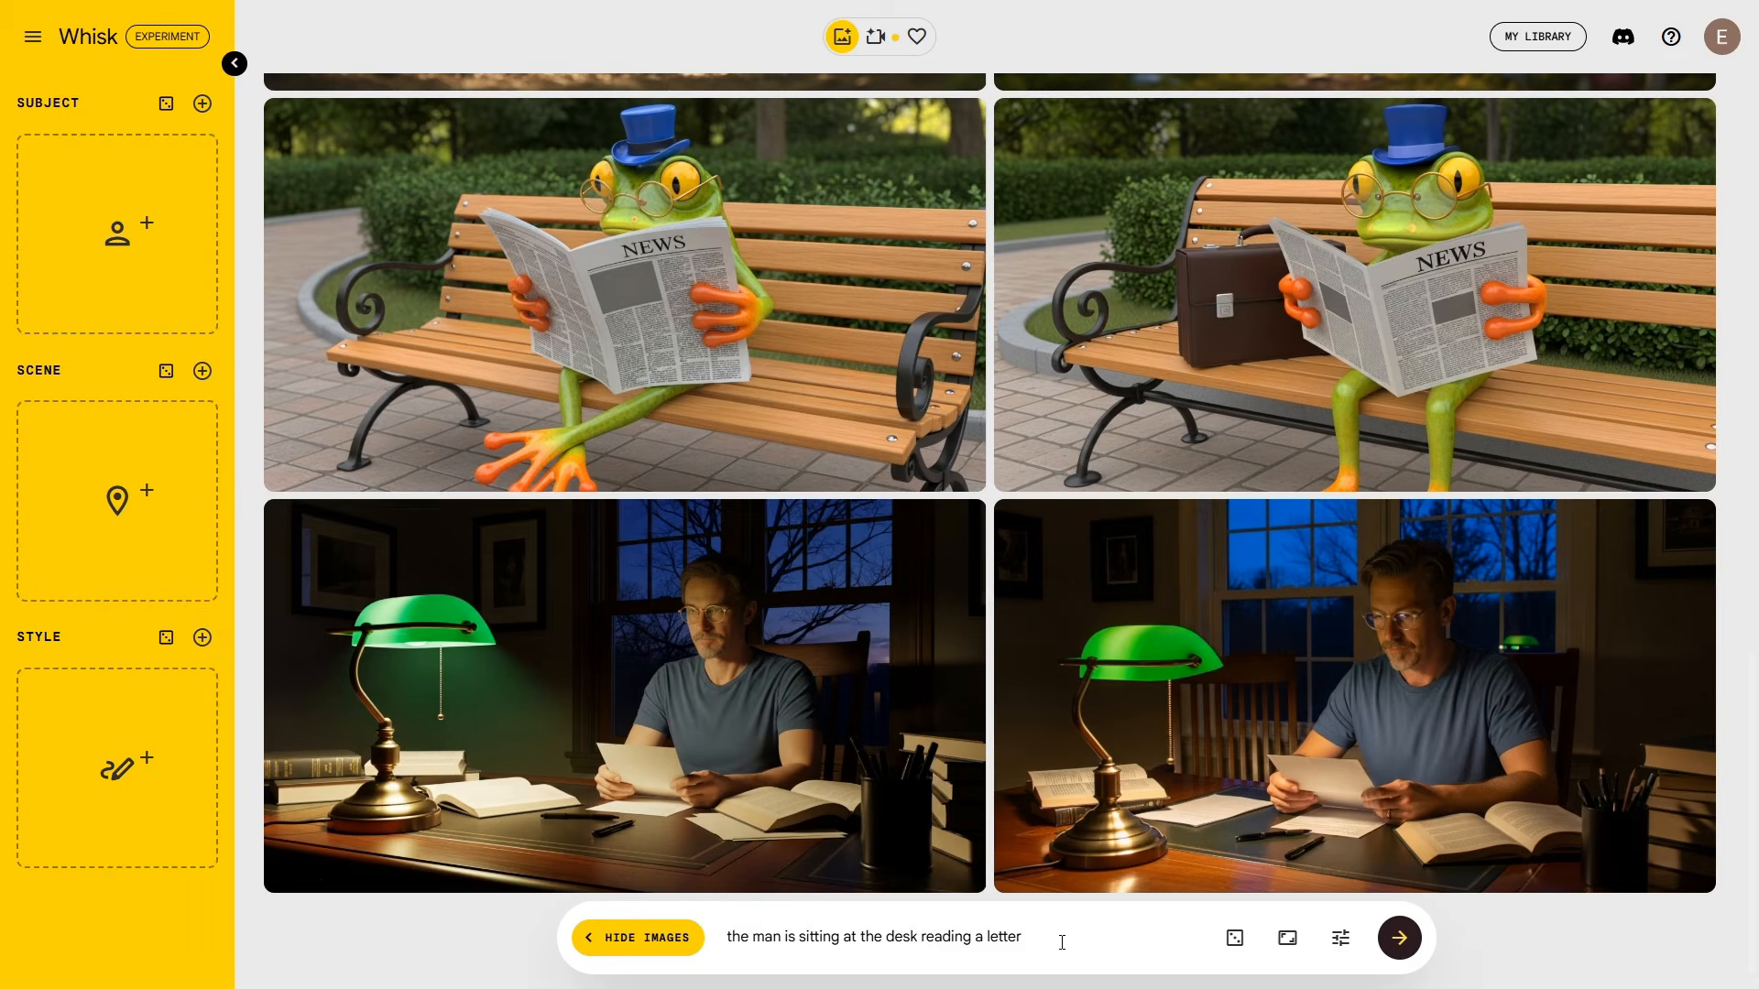
Step: With the prompt cleared, generate the blue sports car before the grey house, then add a cartoon kitchen Style
left_click_drag(1060, 942, 668, 901)
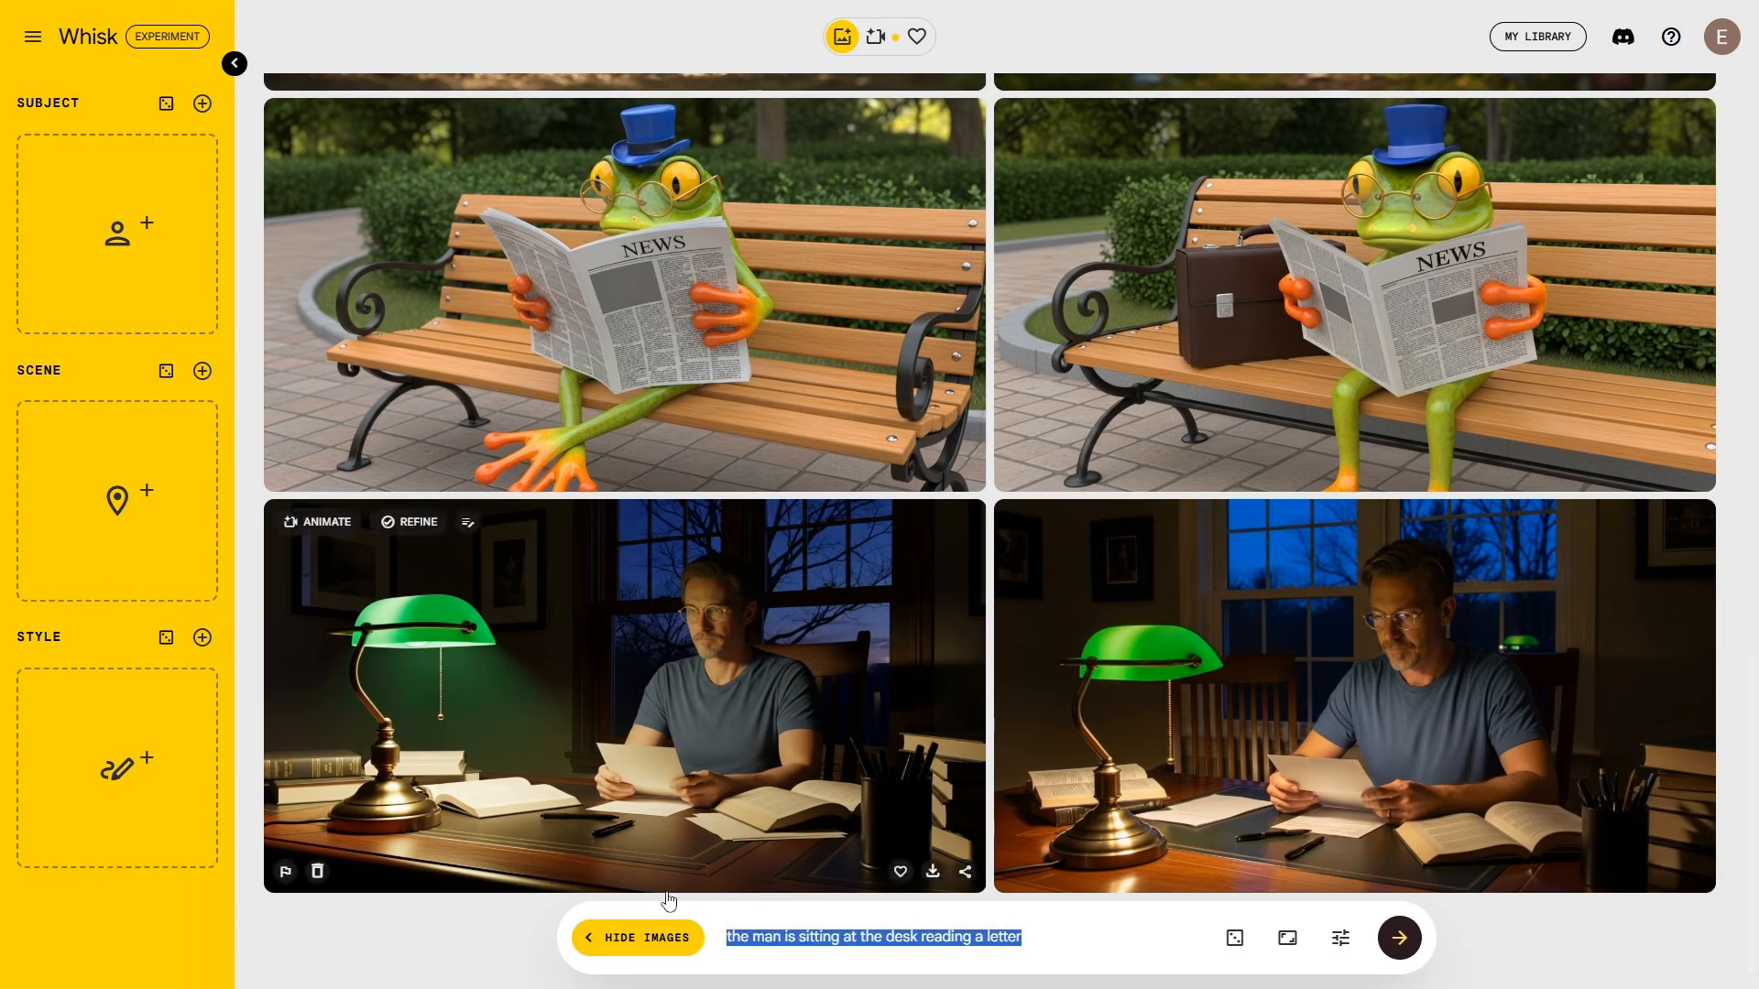
key("BackSpace")
left_click_drag(0, 275, 106, 275)
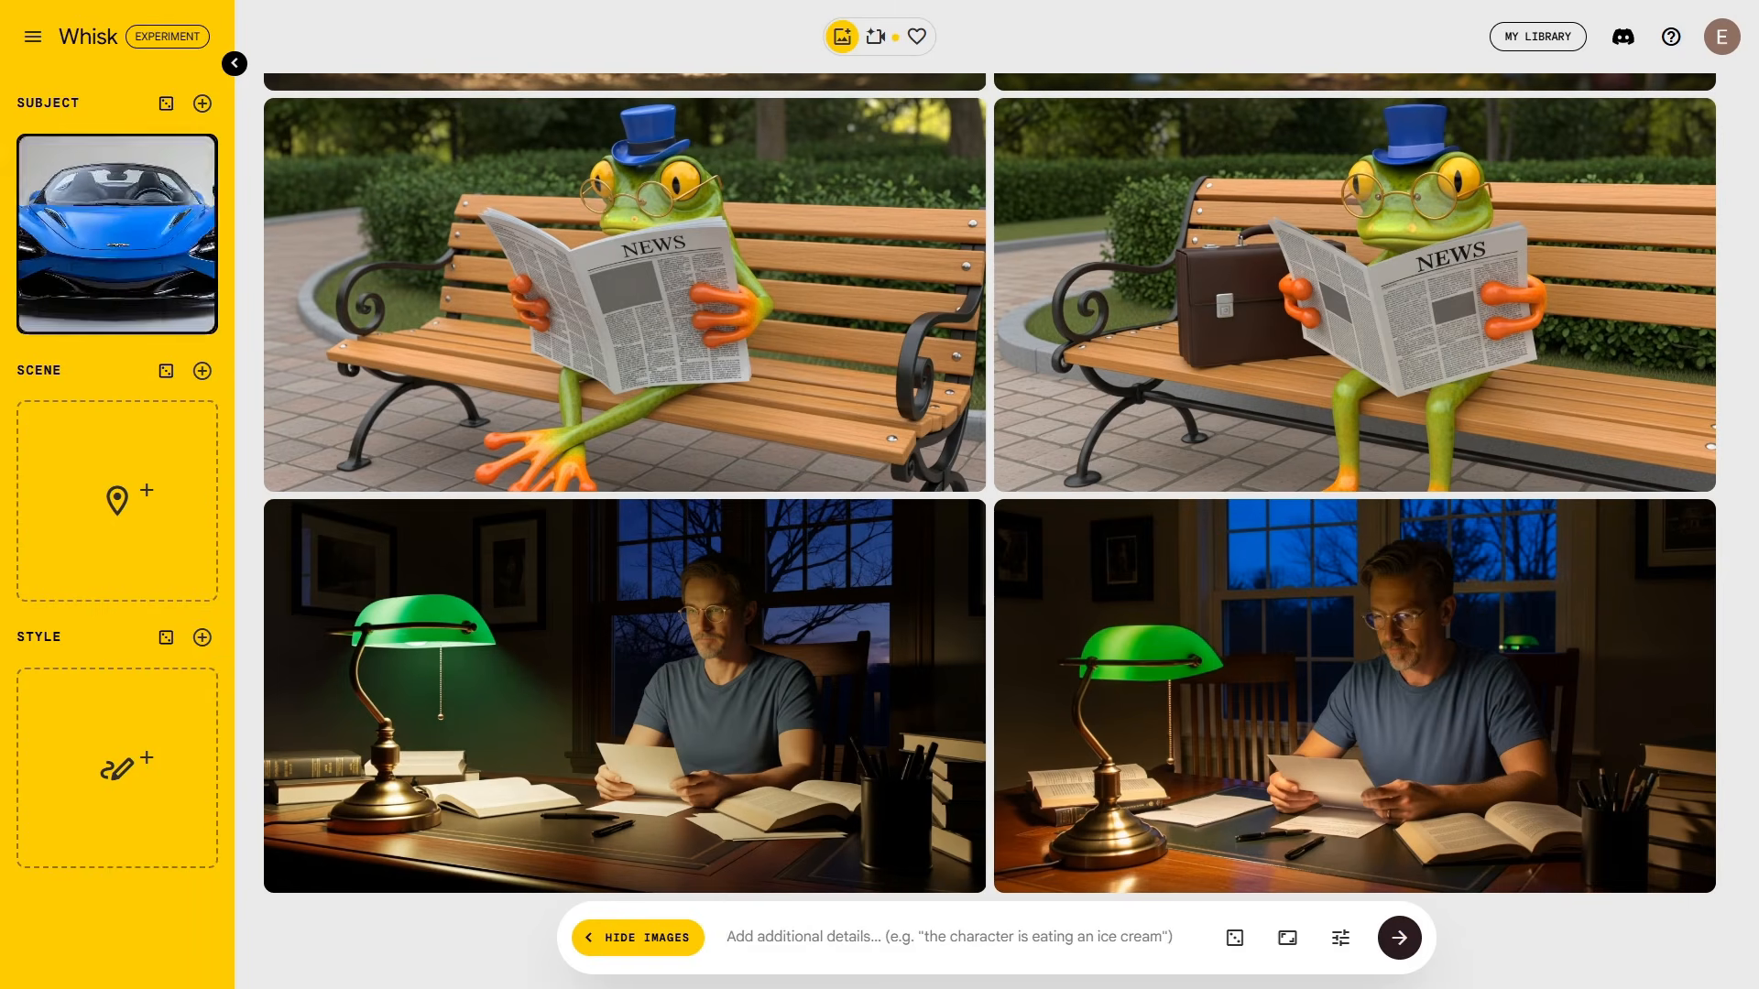
left_click_drag(0, 486, 106, 530)
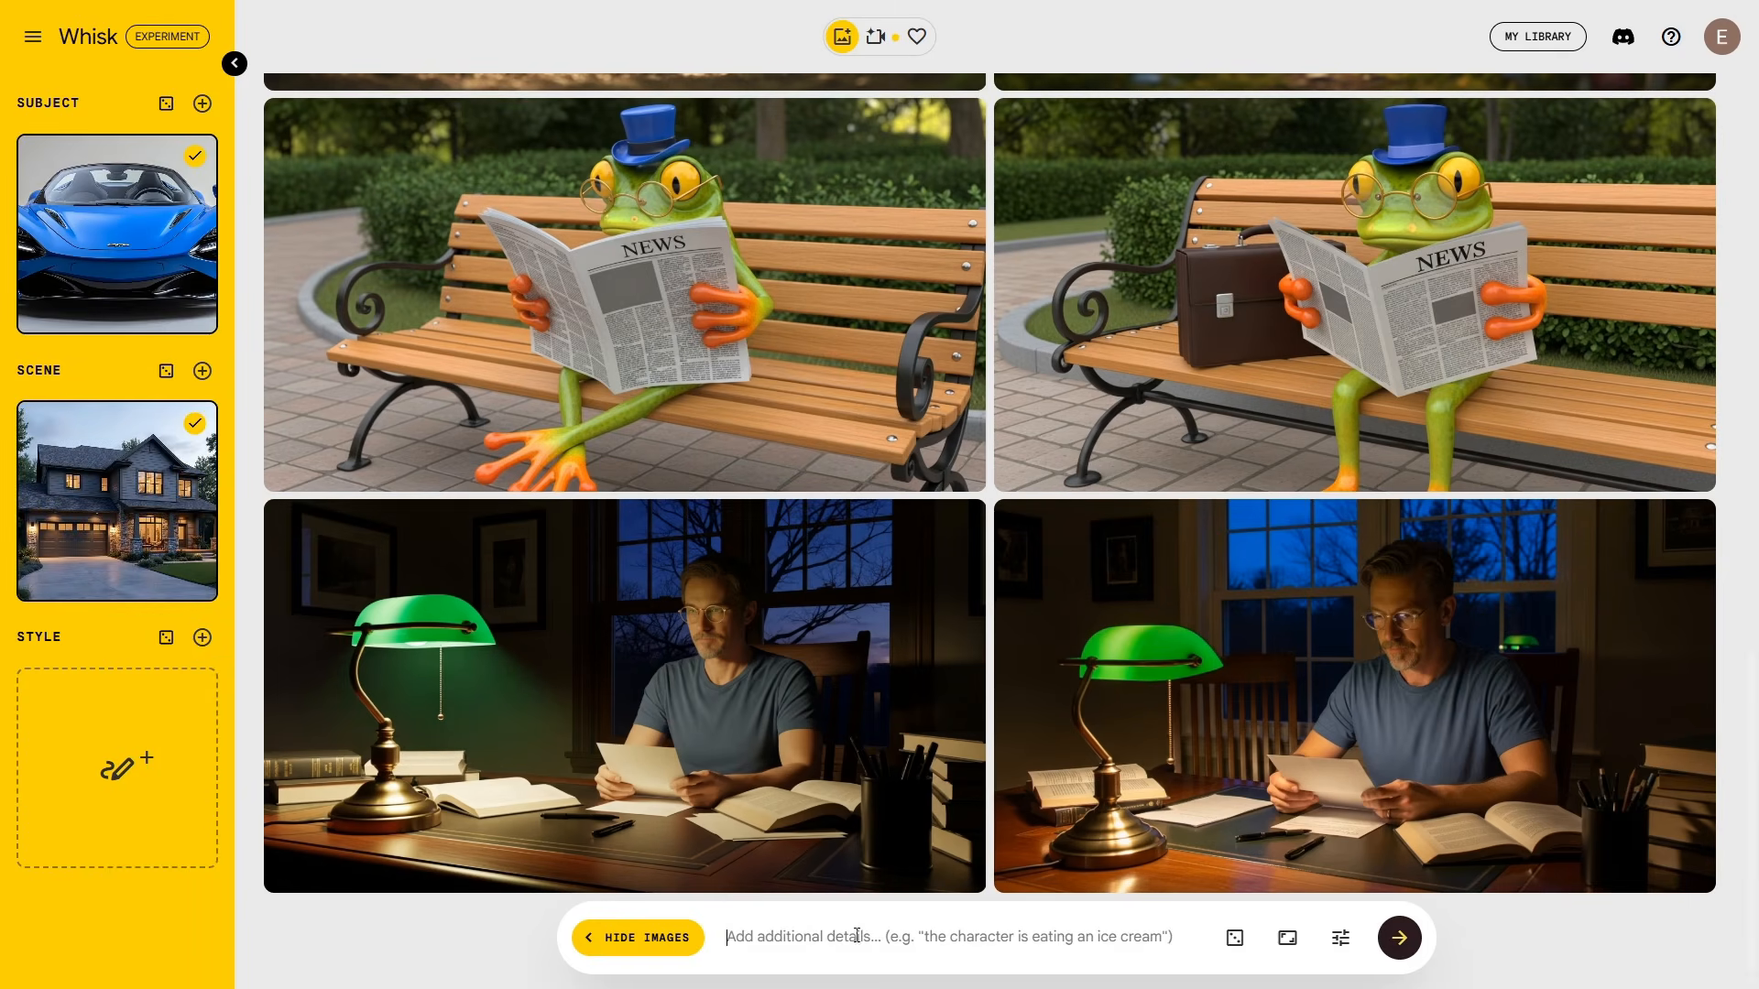
left_click(1399, 941)
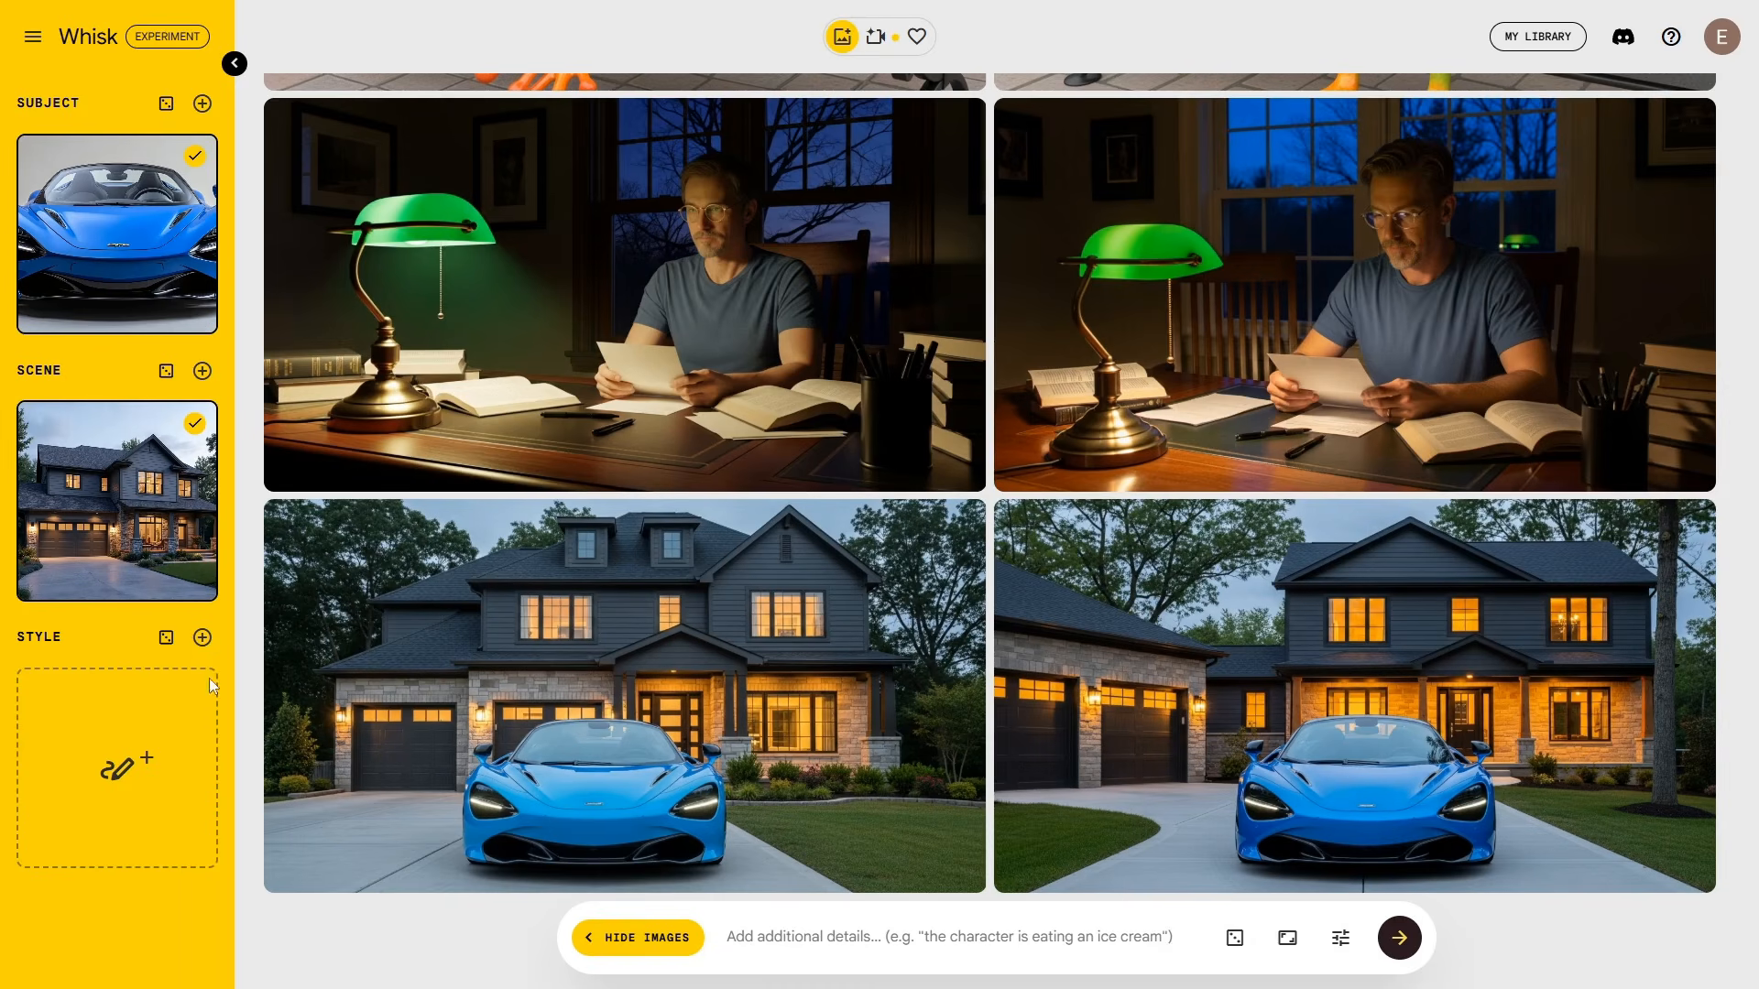
left_click_drag(213, 686, 138, 793)
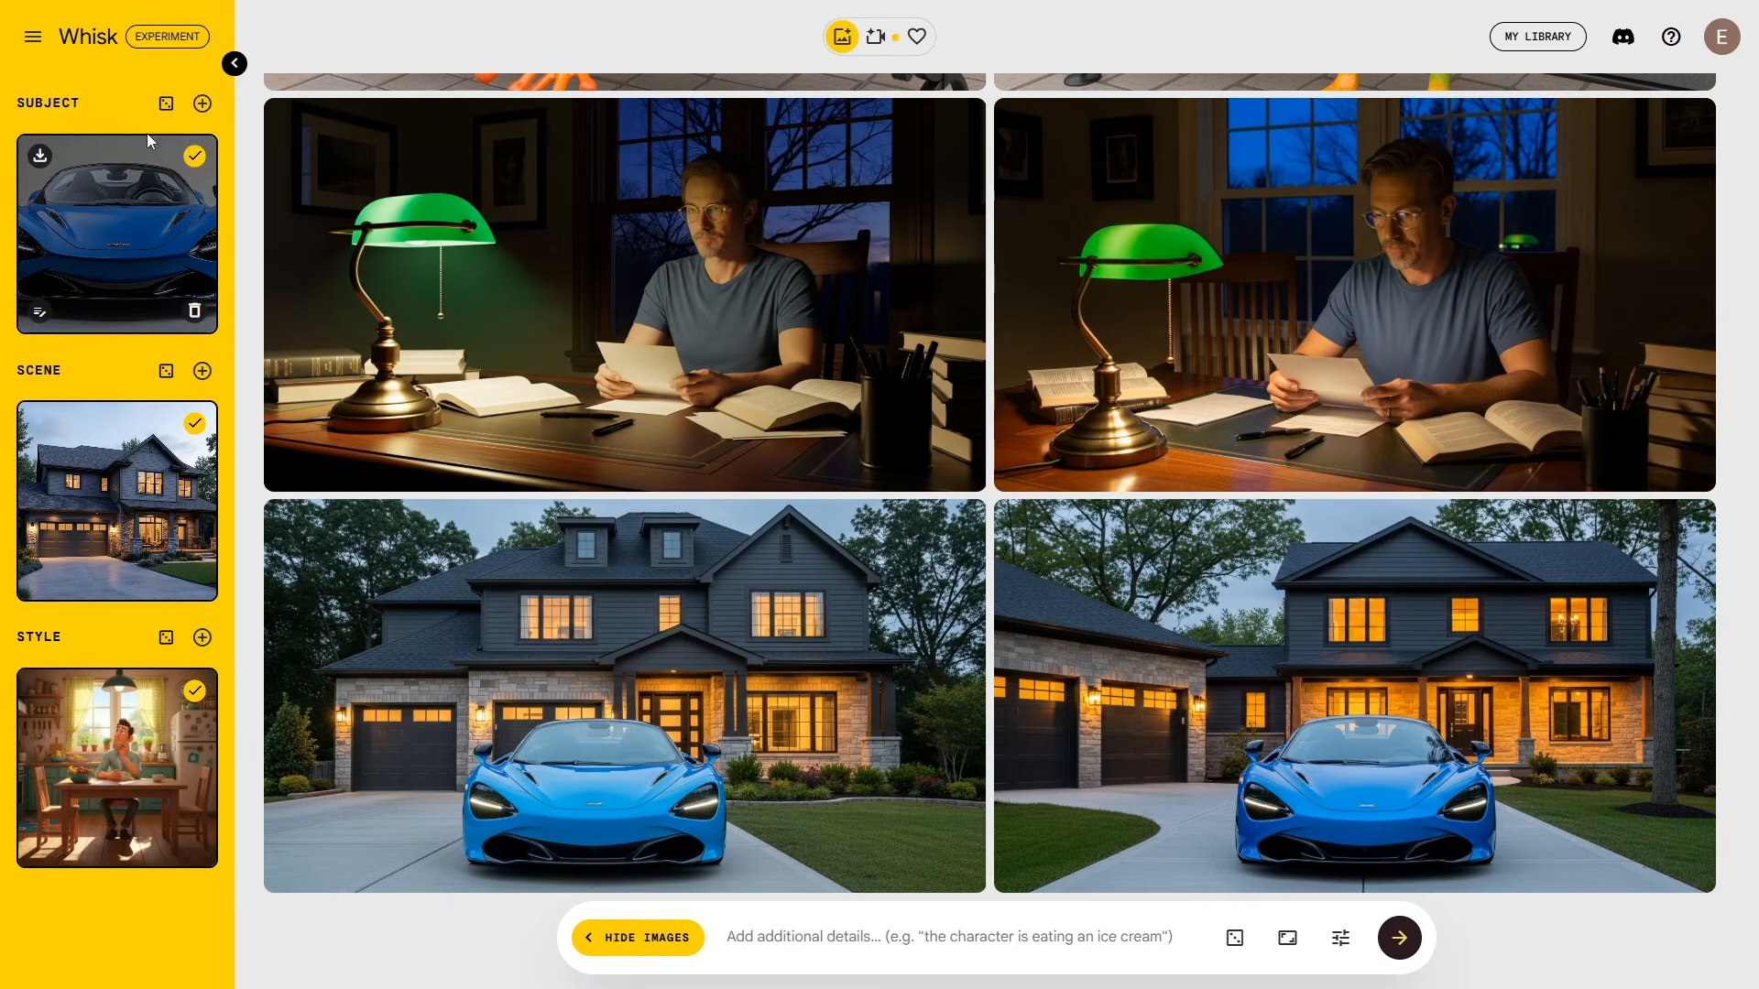
Step: Add the pointing man as a second subject and generate images of him beside the blue car
left_click(201, 103)
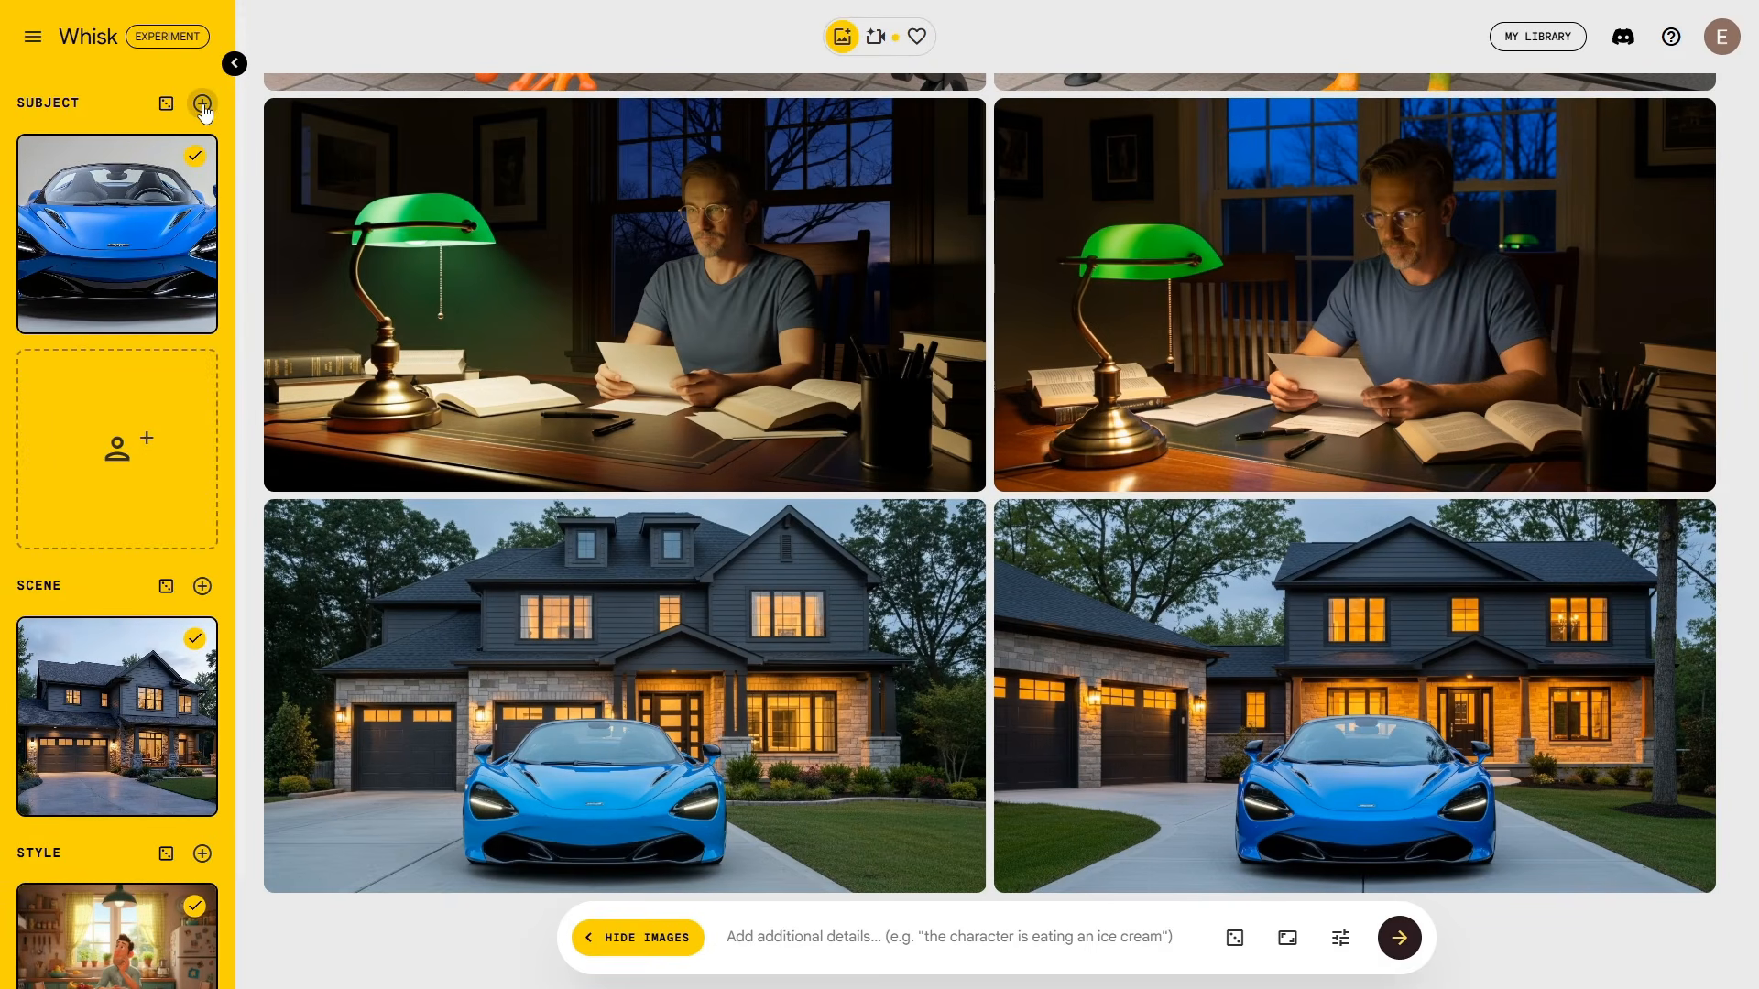
left_click_drag(0, 503, 129, 498)
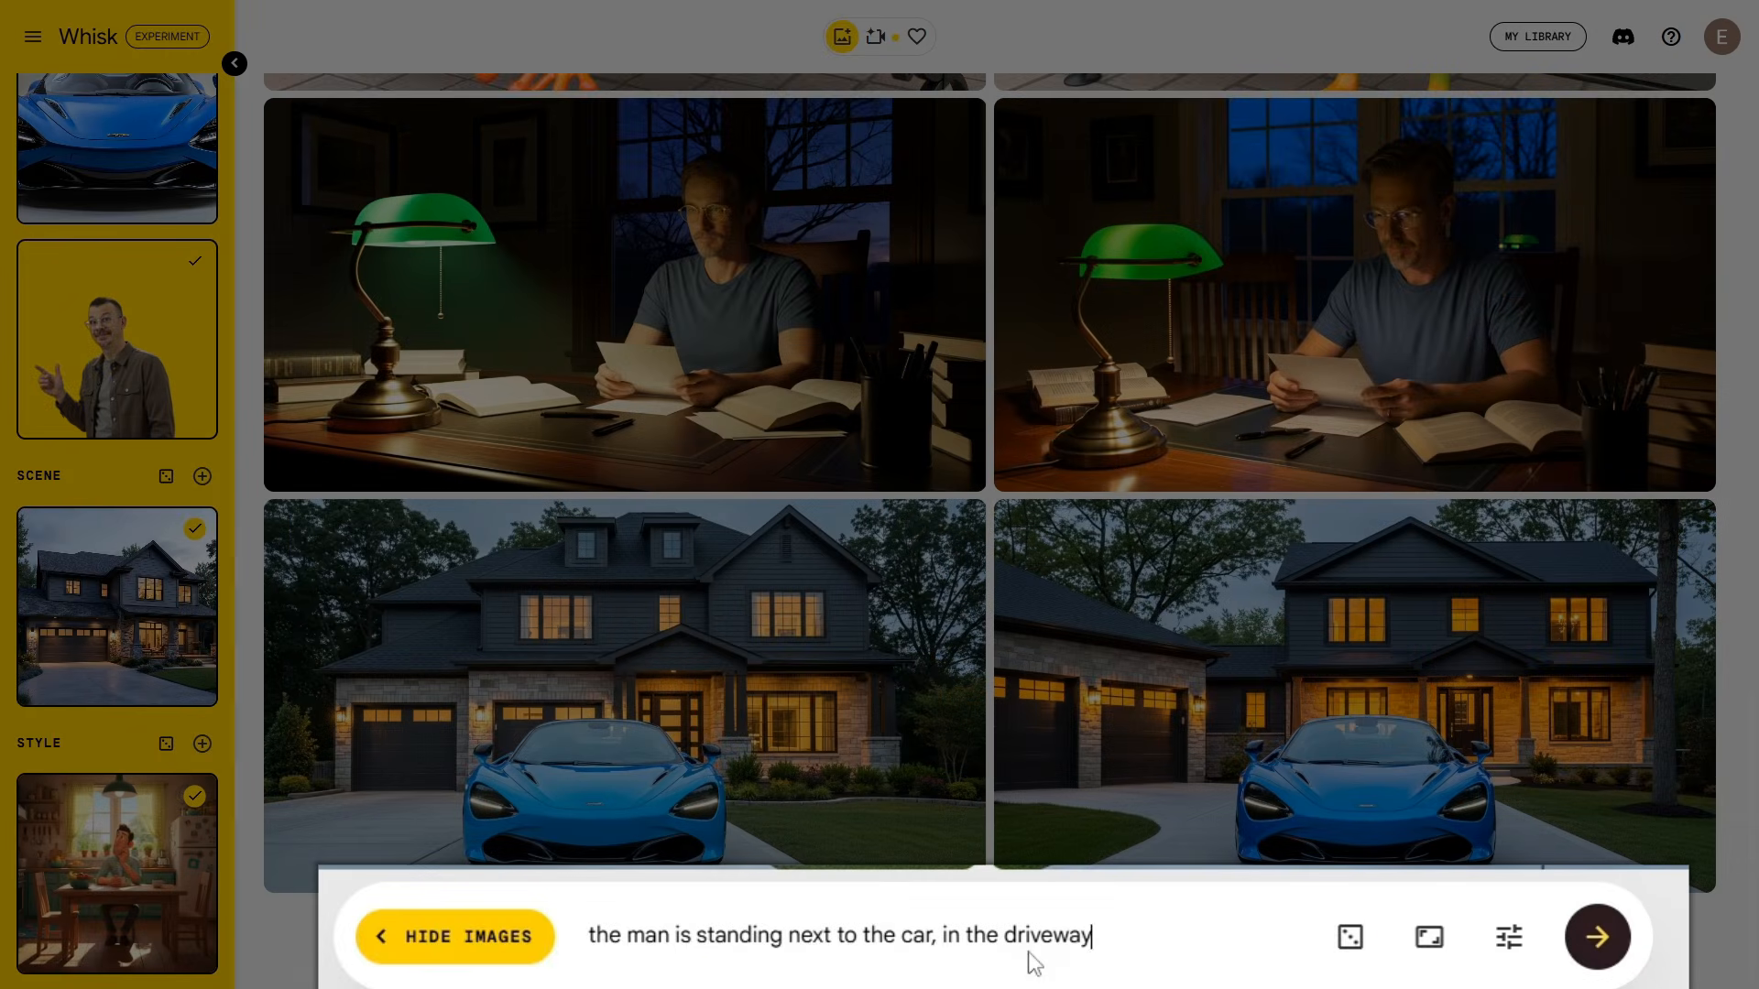
left_click(1601, 956)
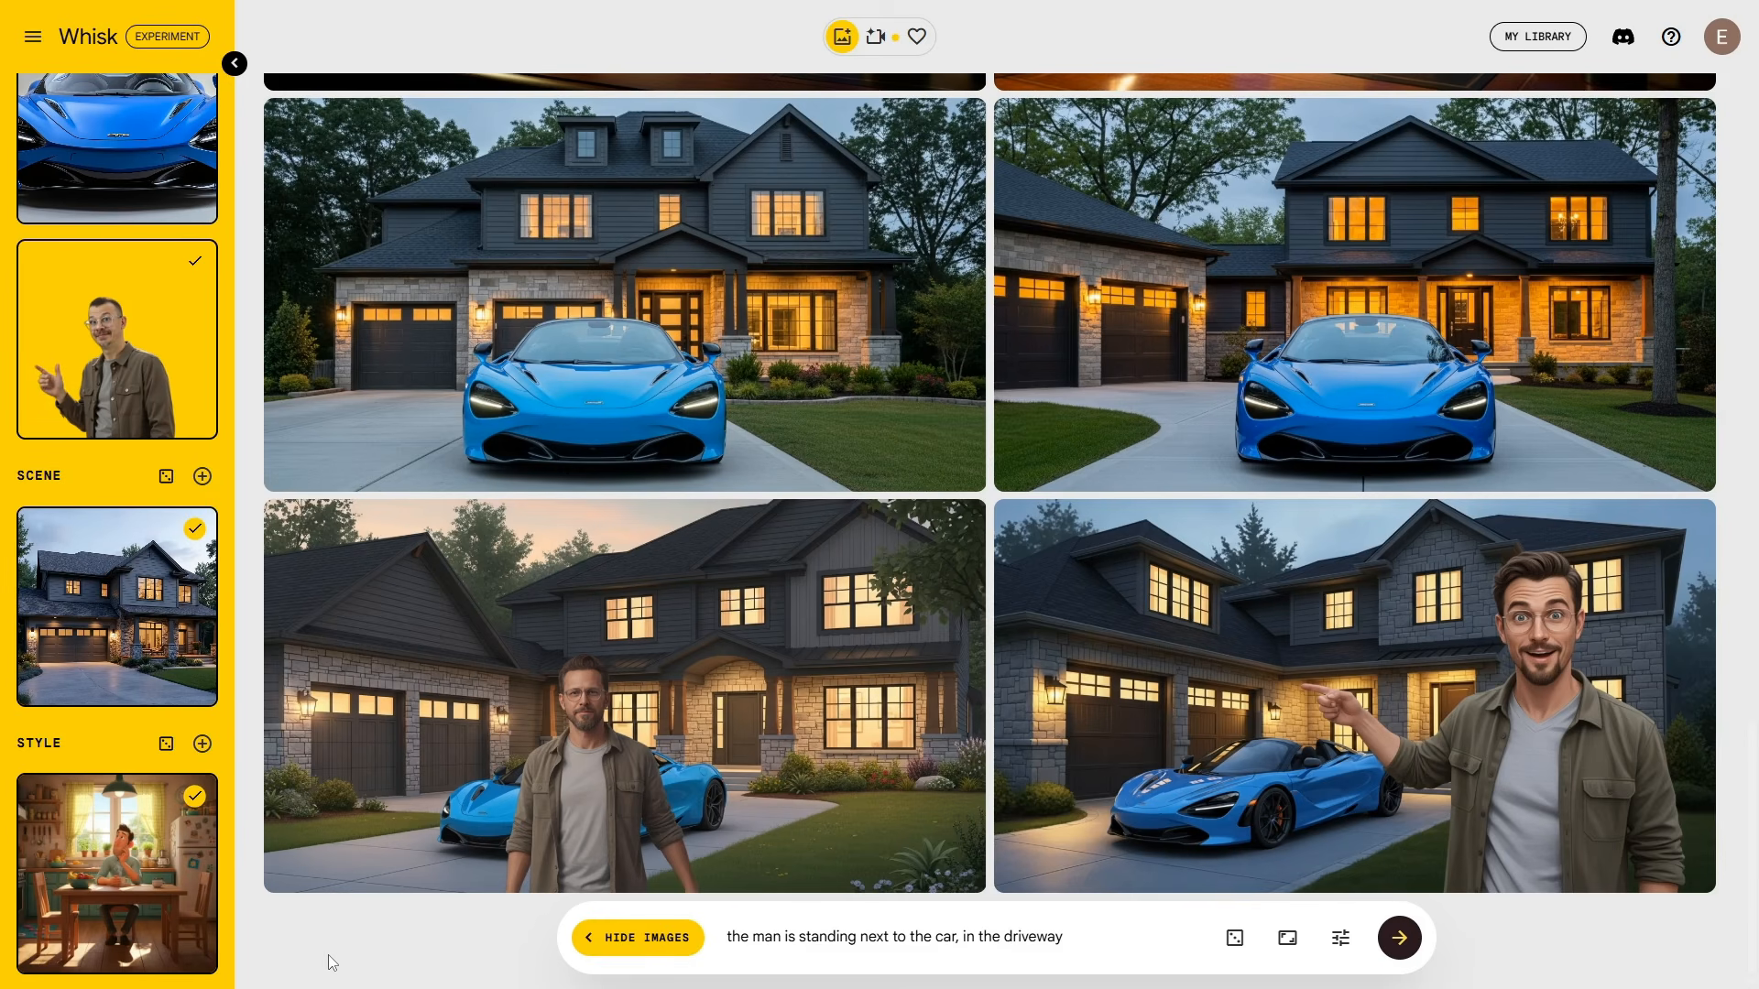
scroll(183, 907, "up", 1)
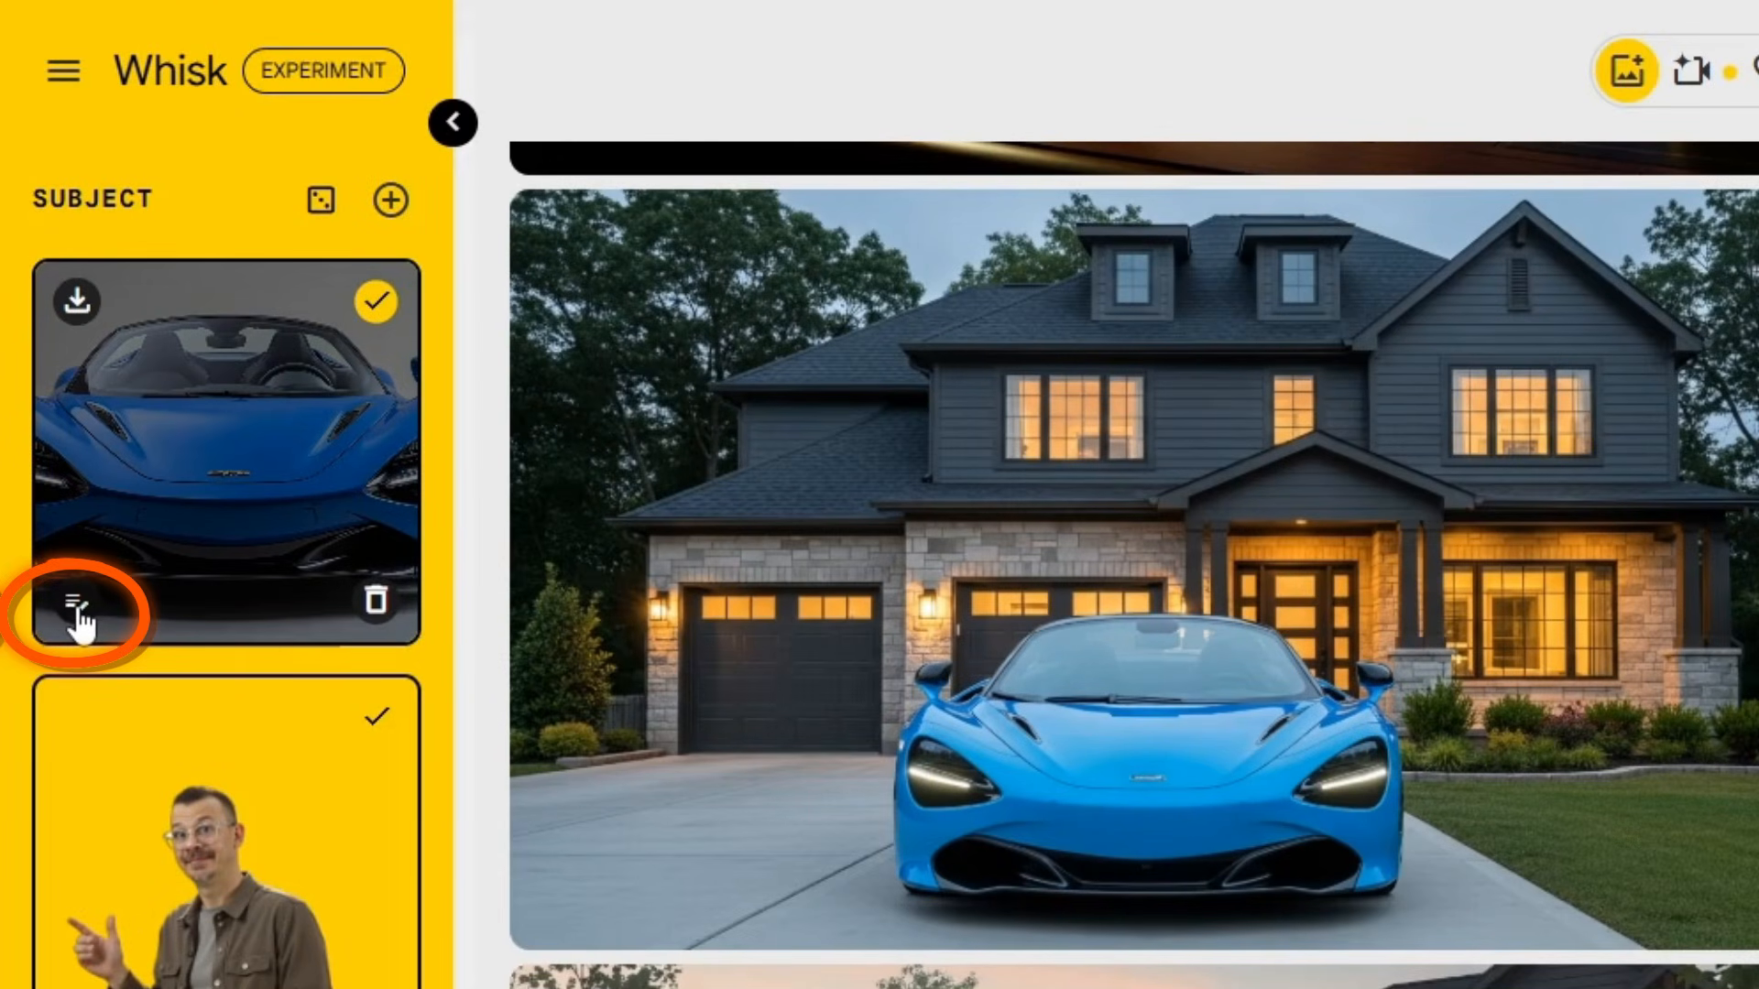
Step: Open the car subject's description and begin adding extra details to it
left_click(75, 604)
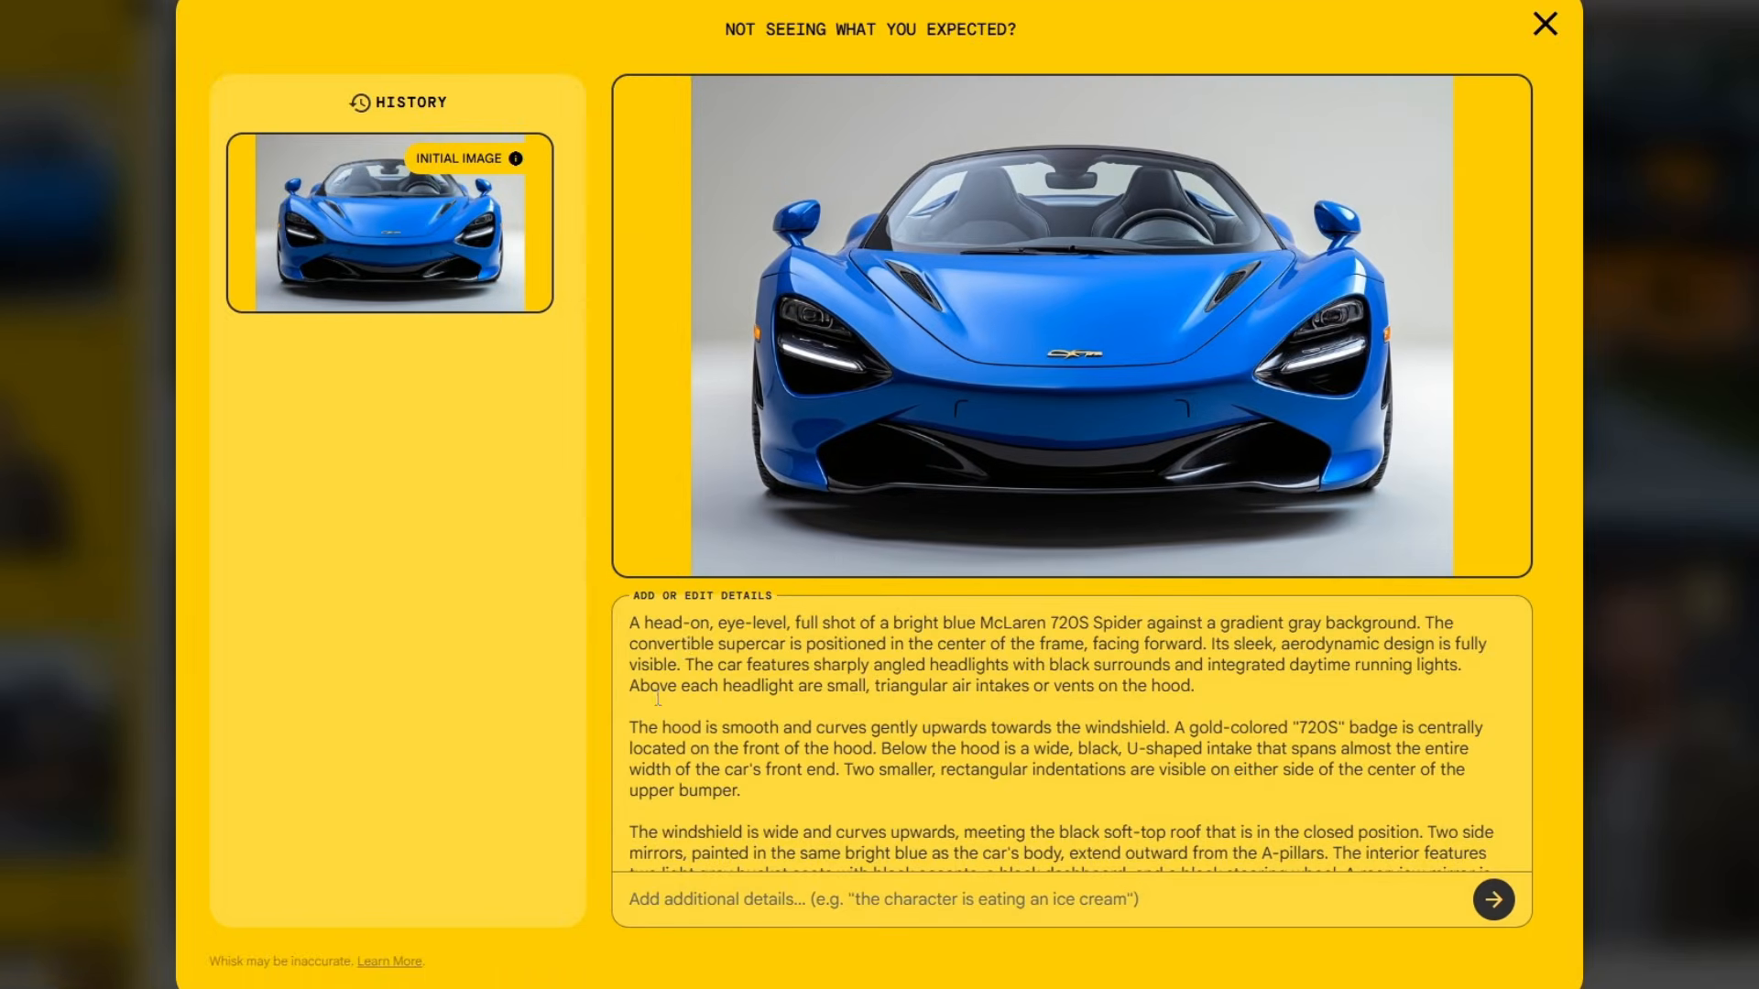
scroll(1129, 674, "down", 3)
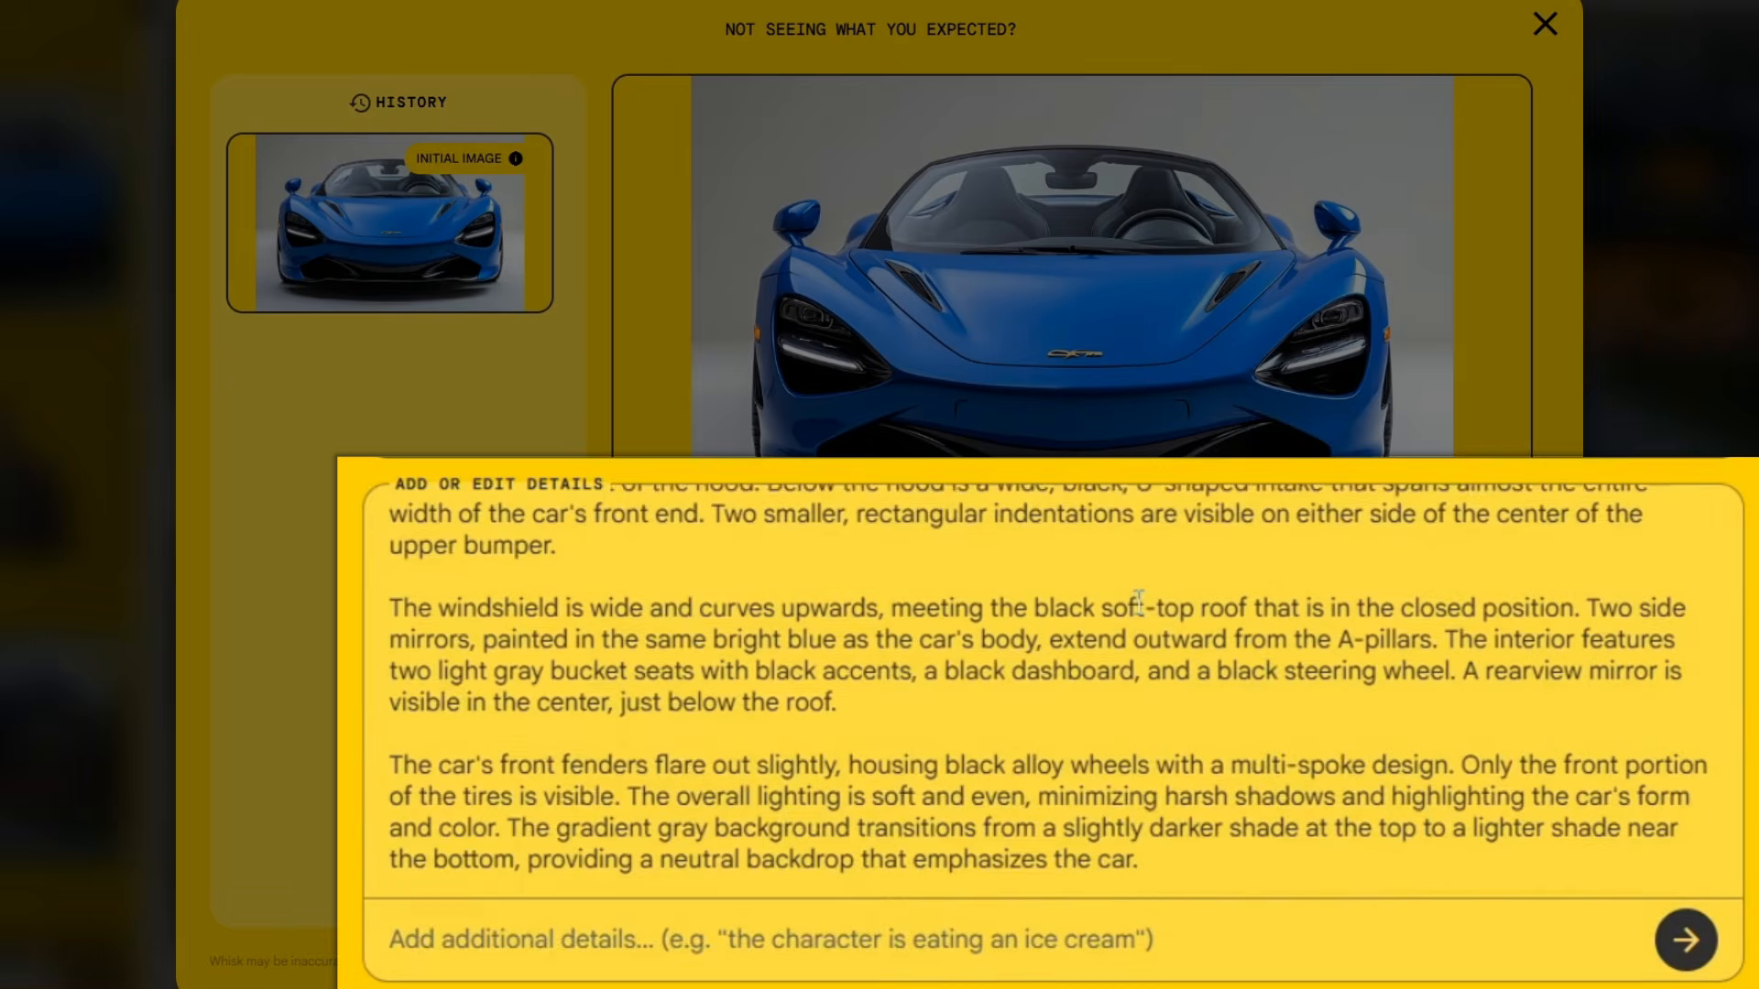
scroll(900, 630, "up", 3)
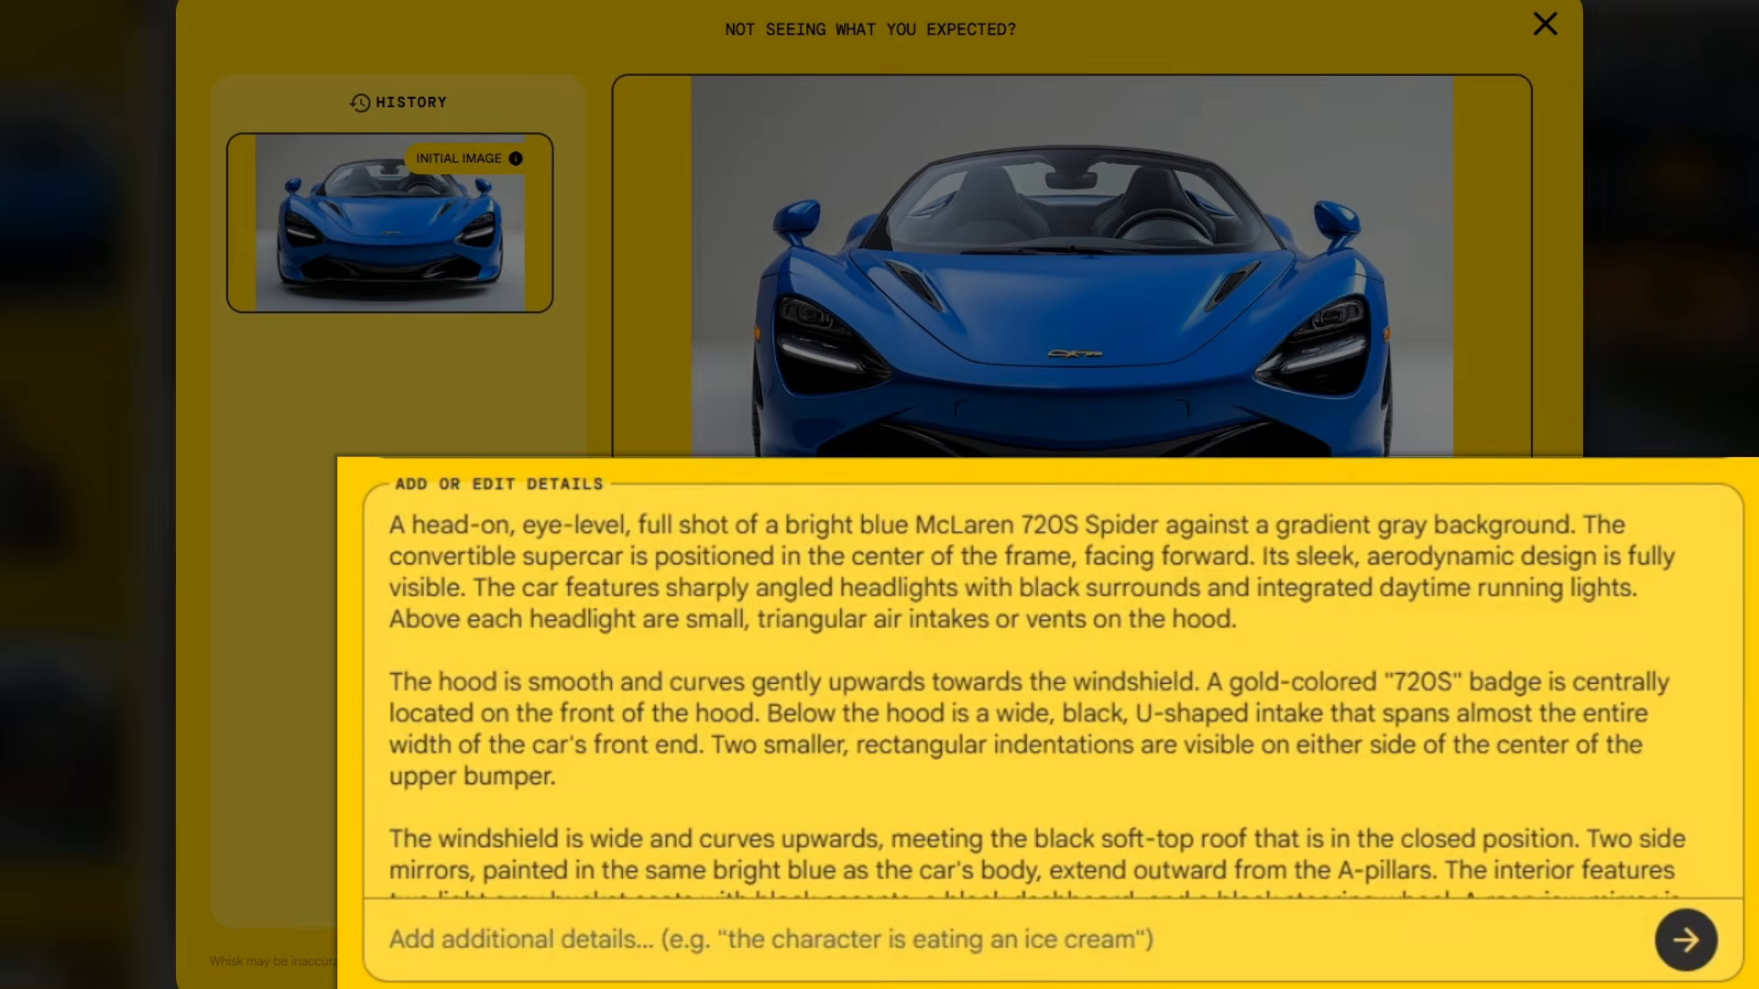
left_click(424, 950)
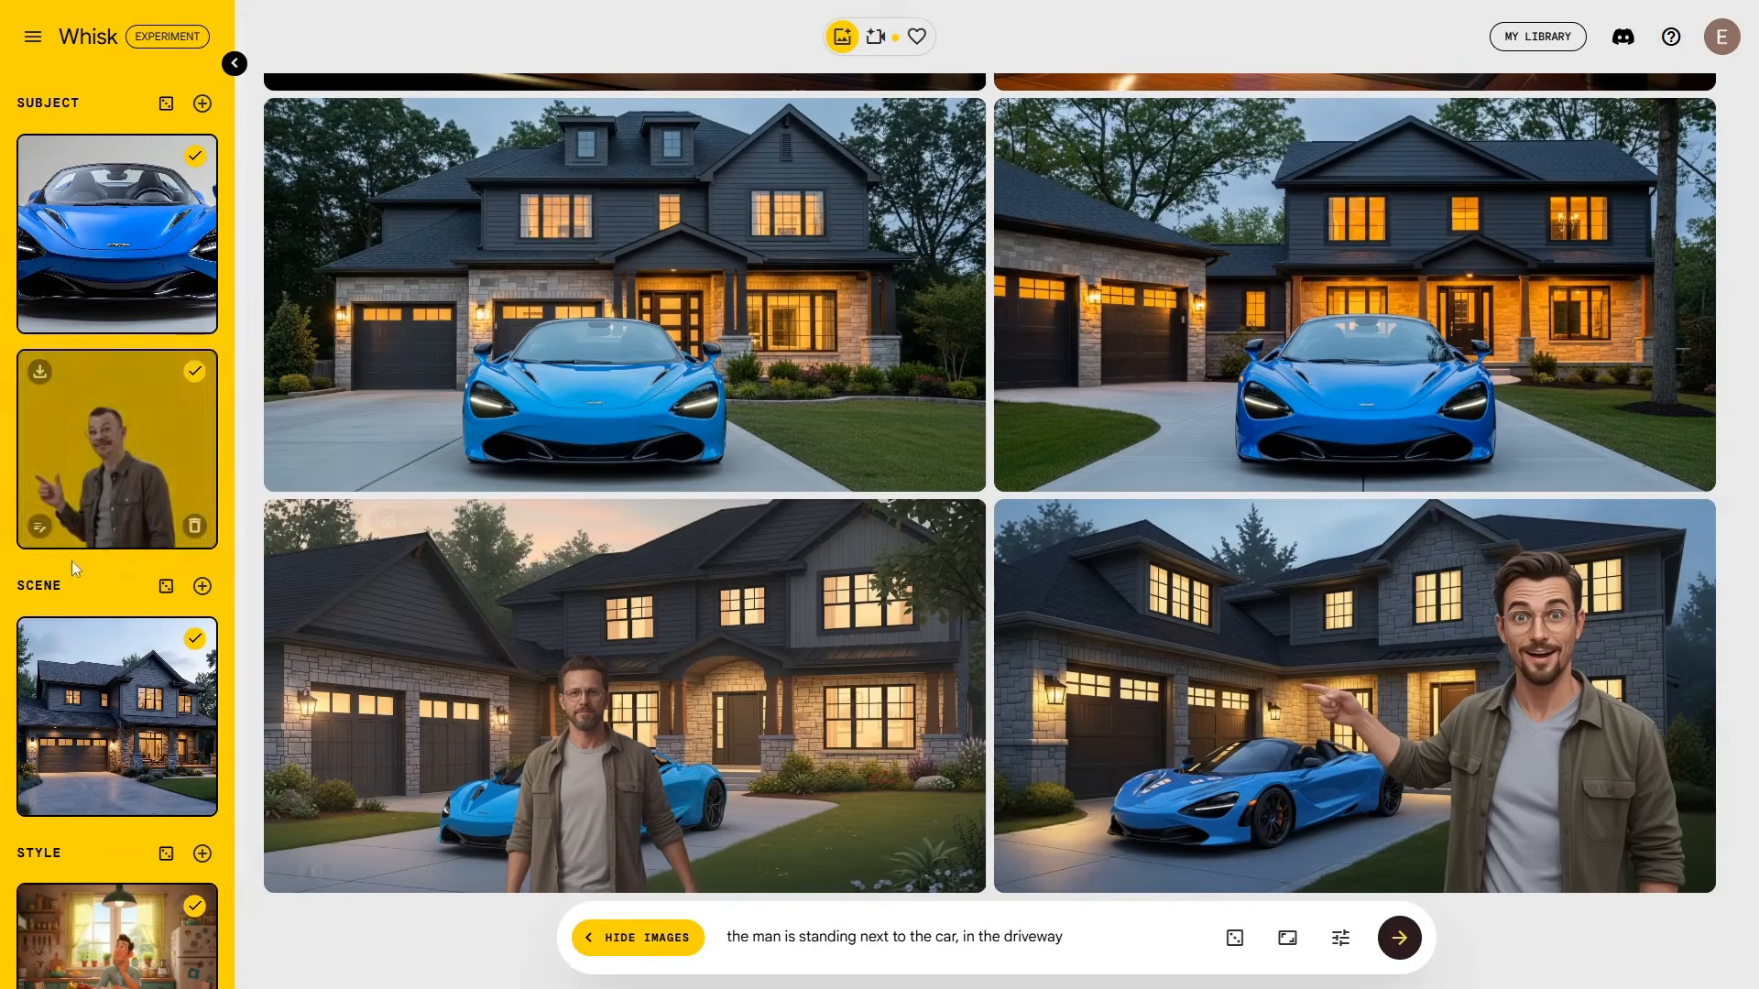
Step: Refine the man subject with 'the character is holding a smartphone' and keep the phone-holding version
left_click(40, 530)
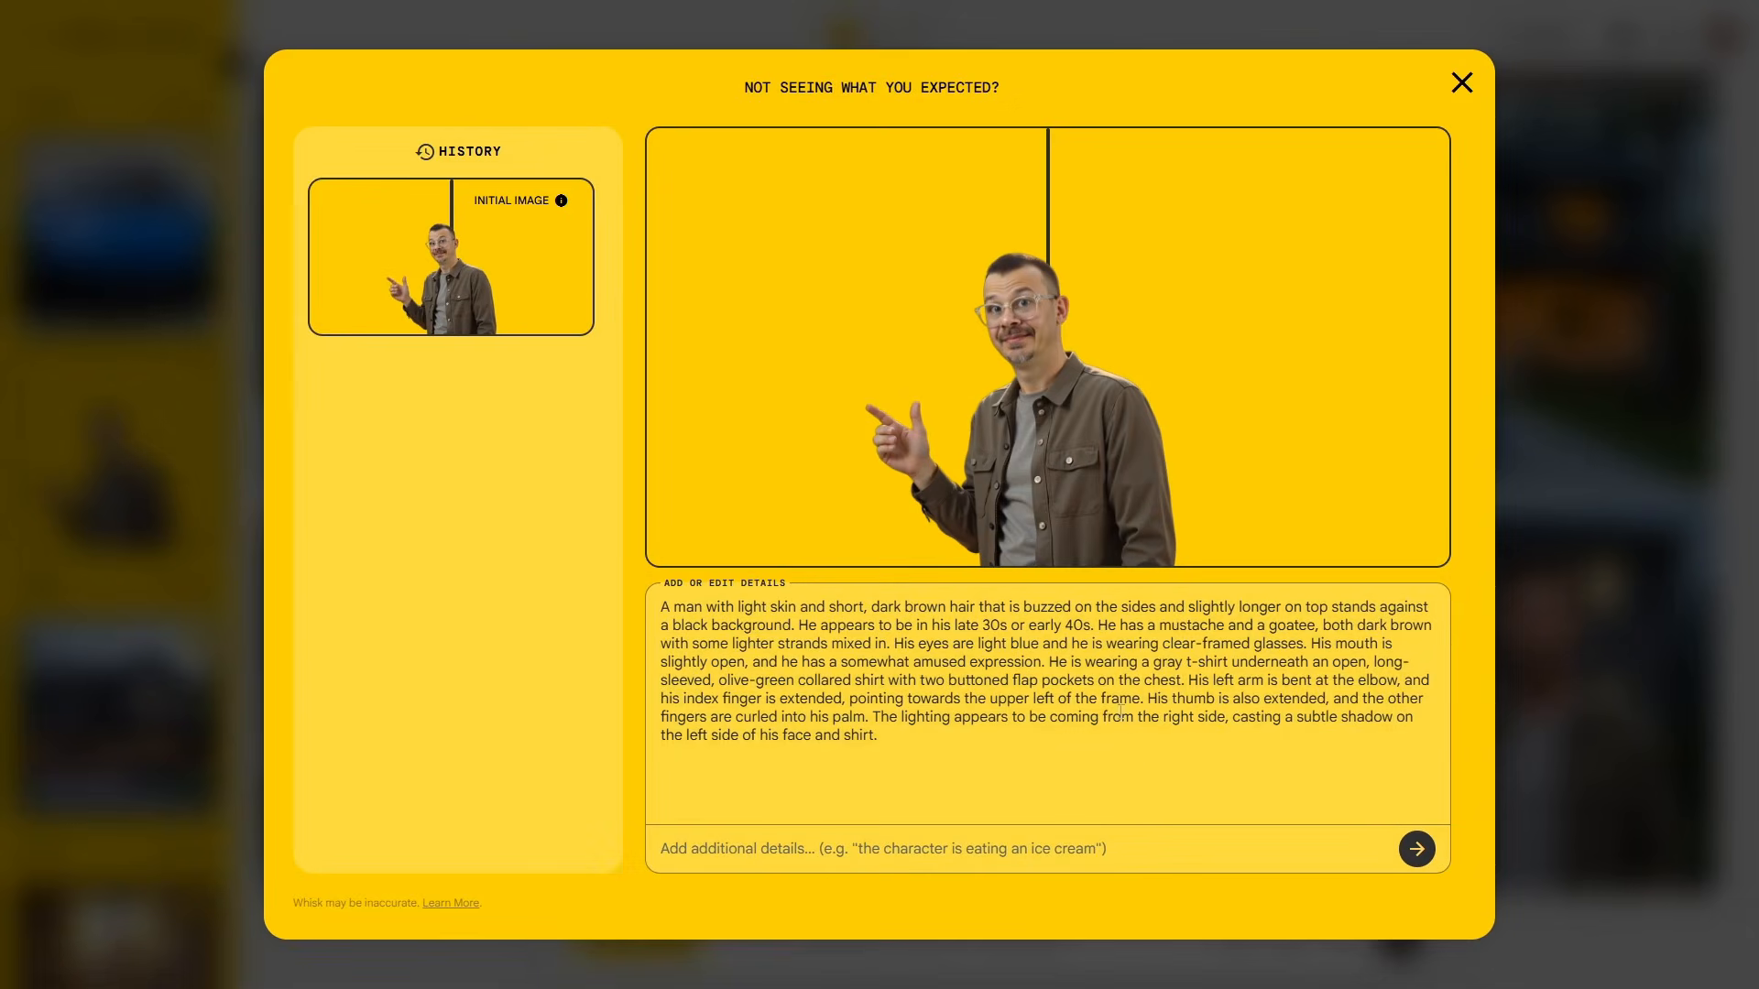
type("the character is holding a smartphone")
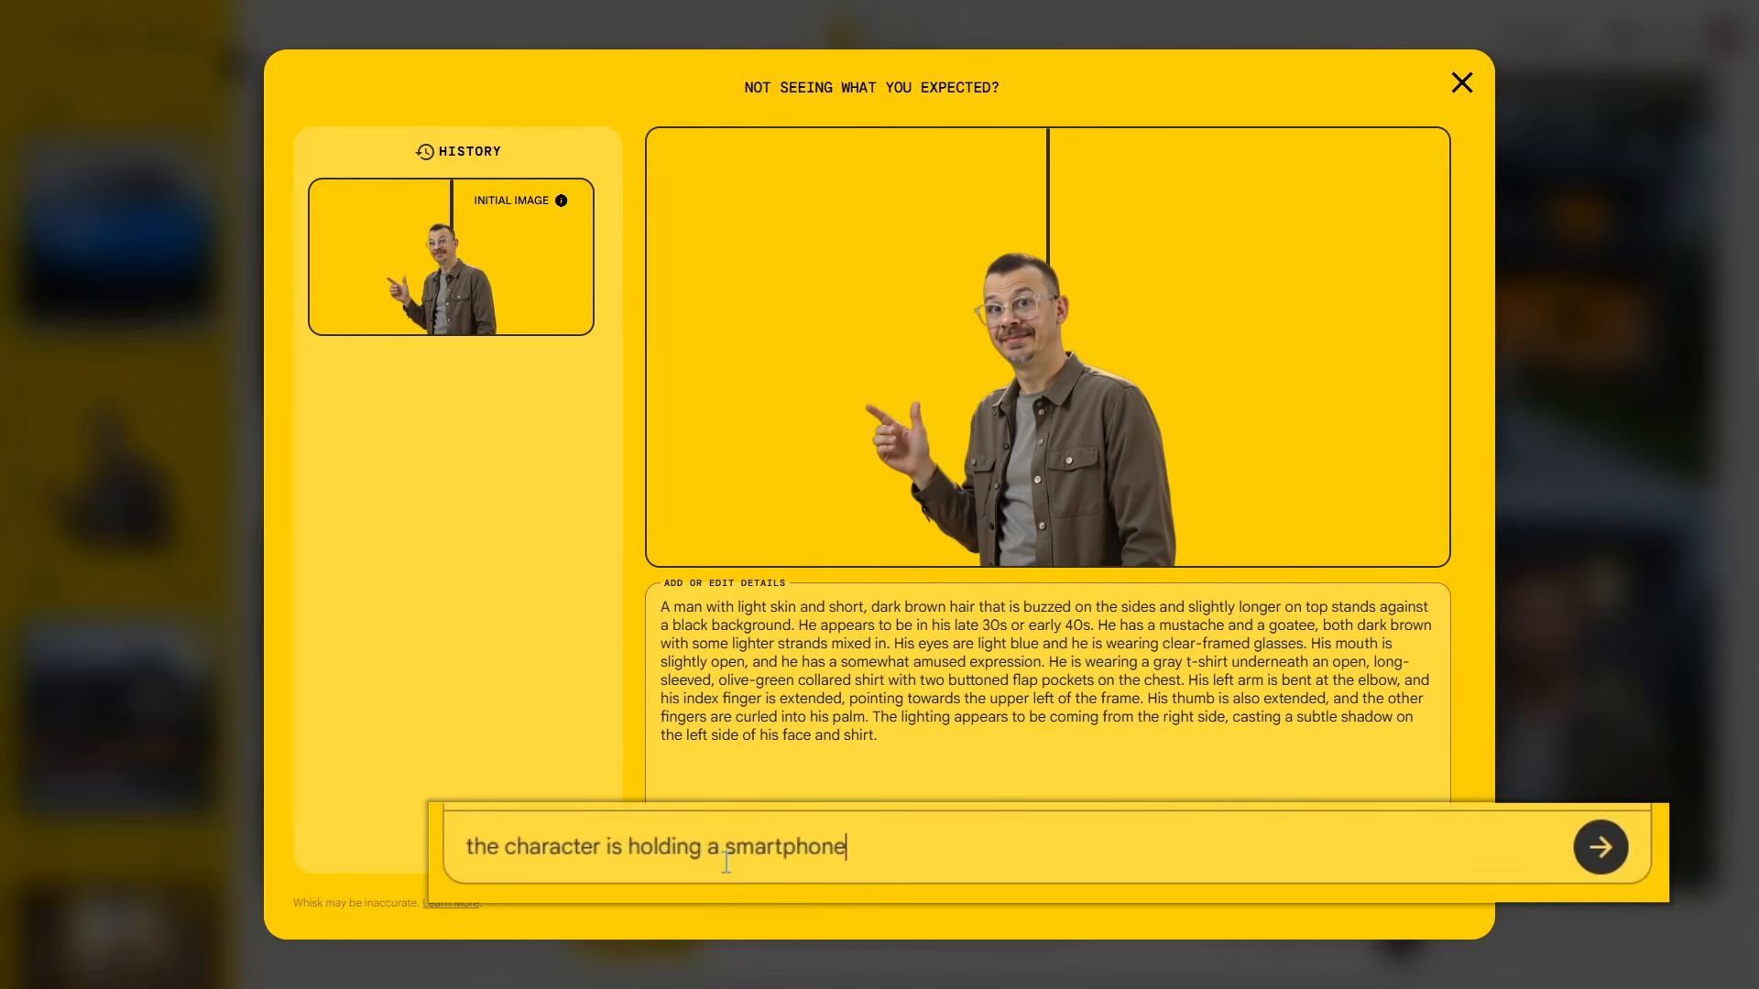
key("Return")
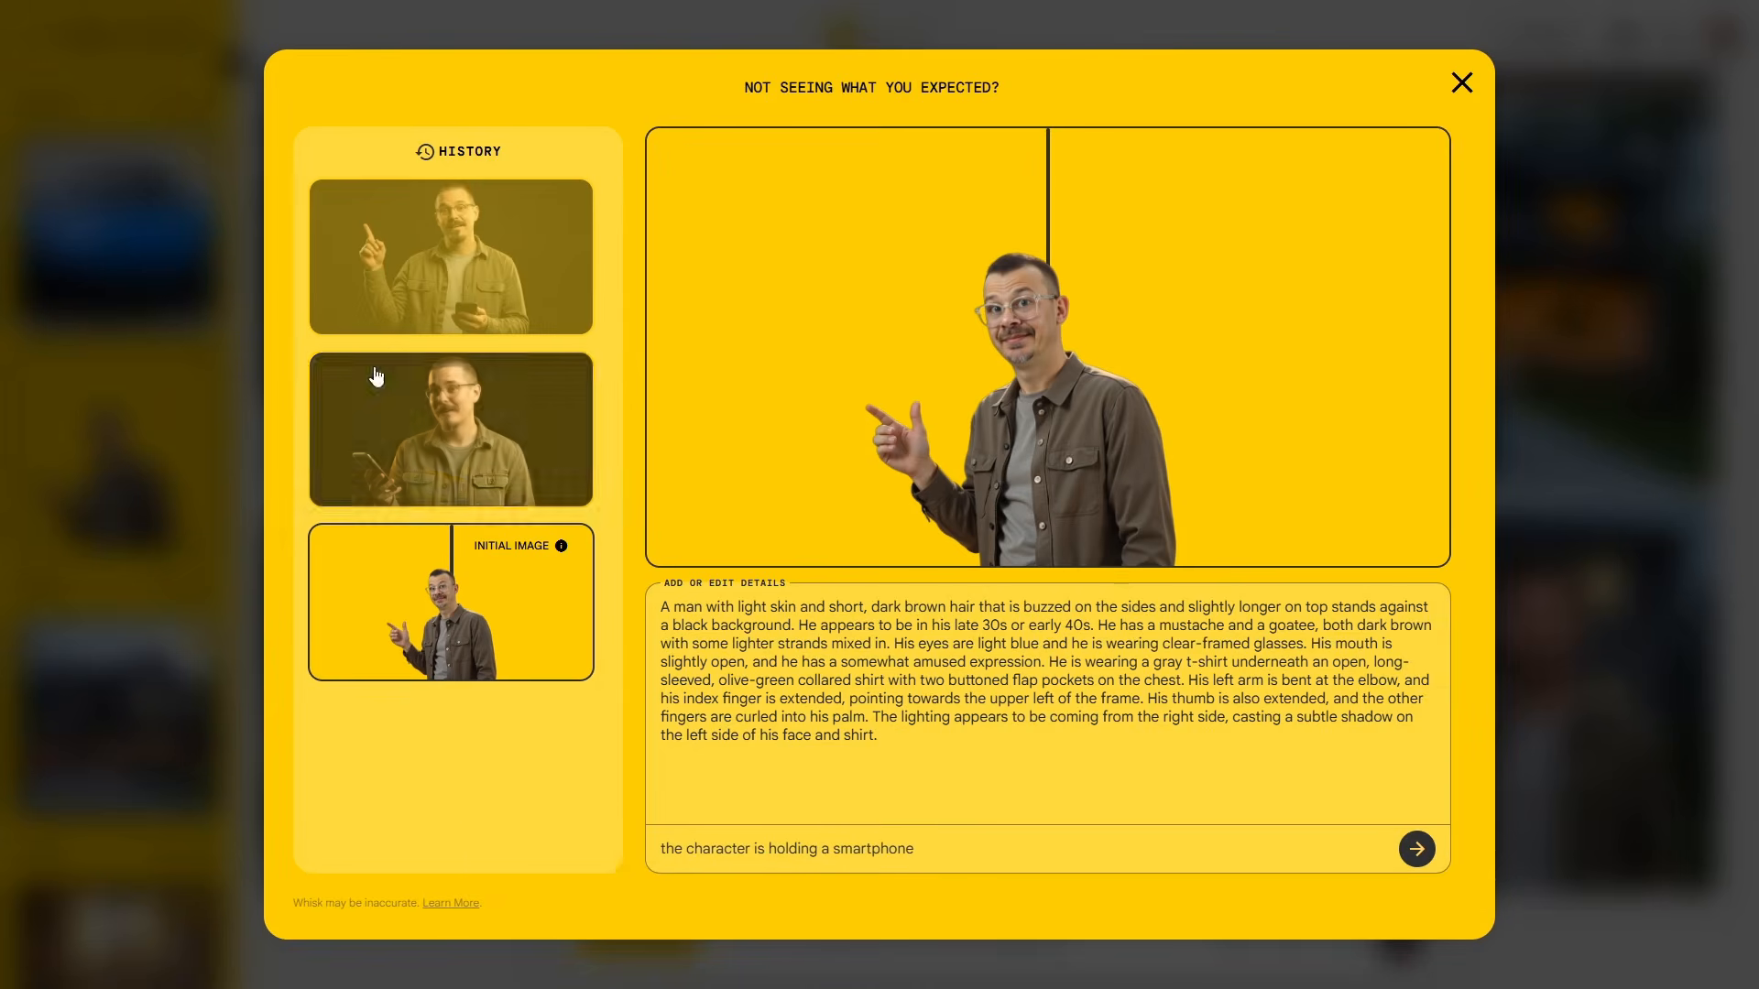
left_click(472, 444)
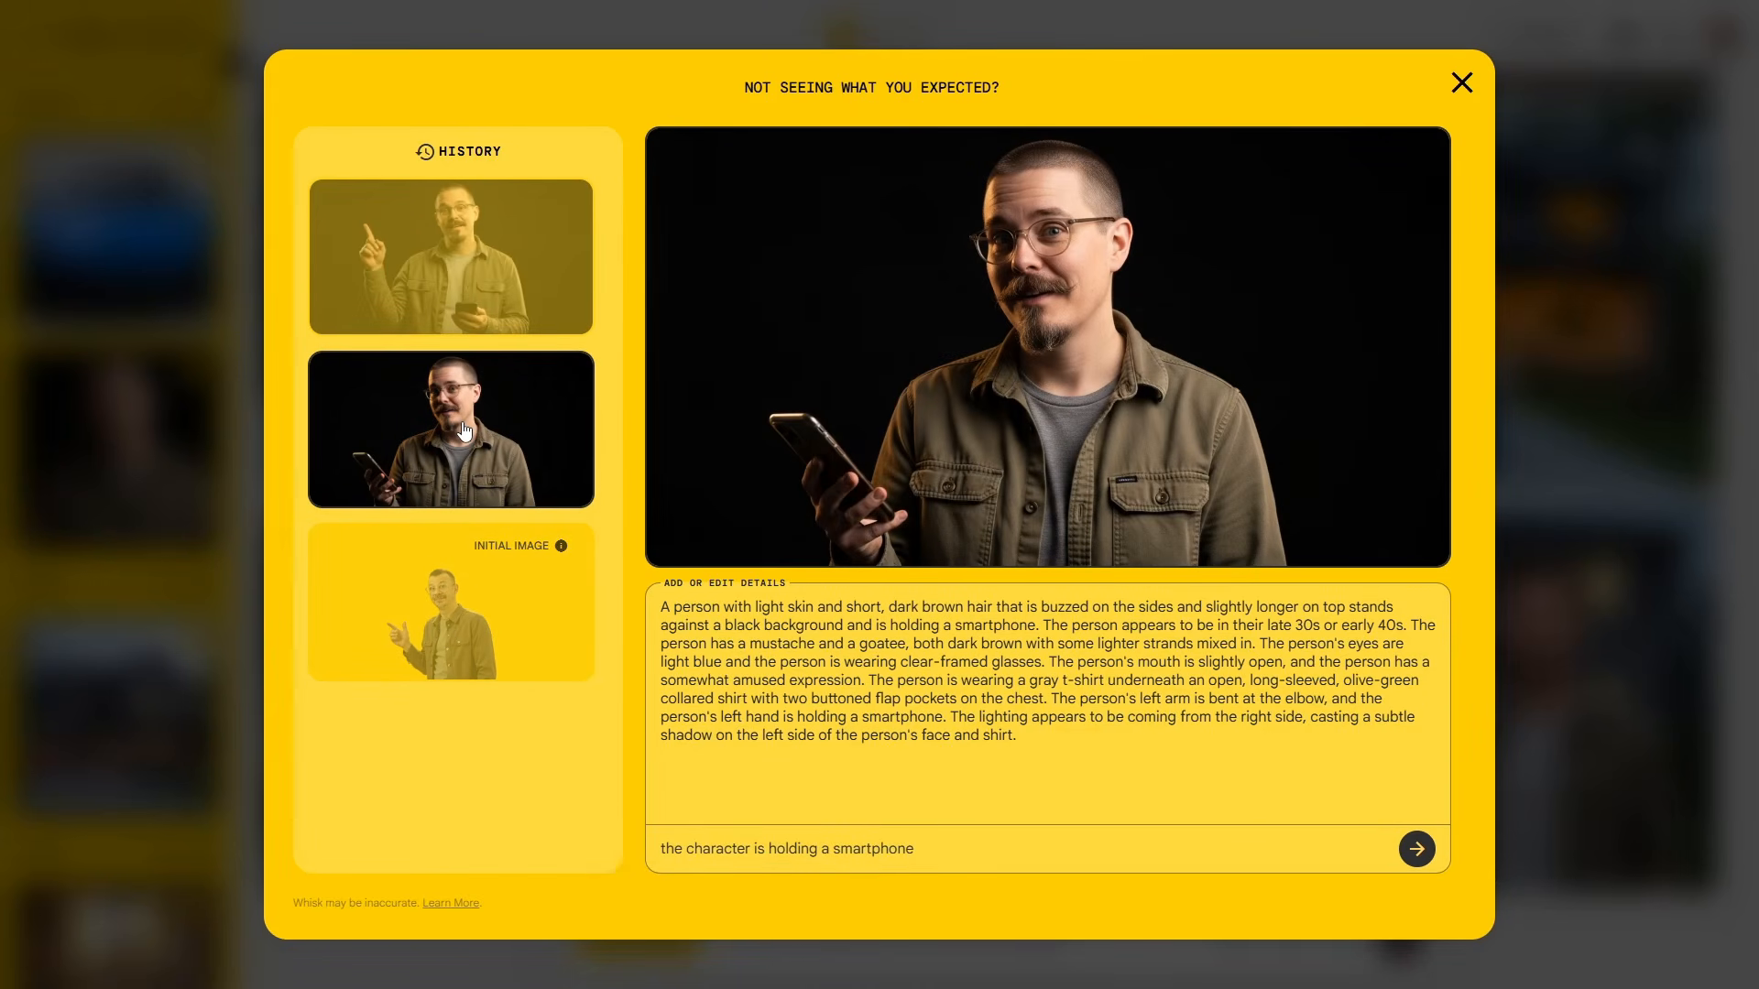
left_click(444, 647)
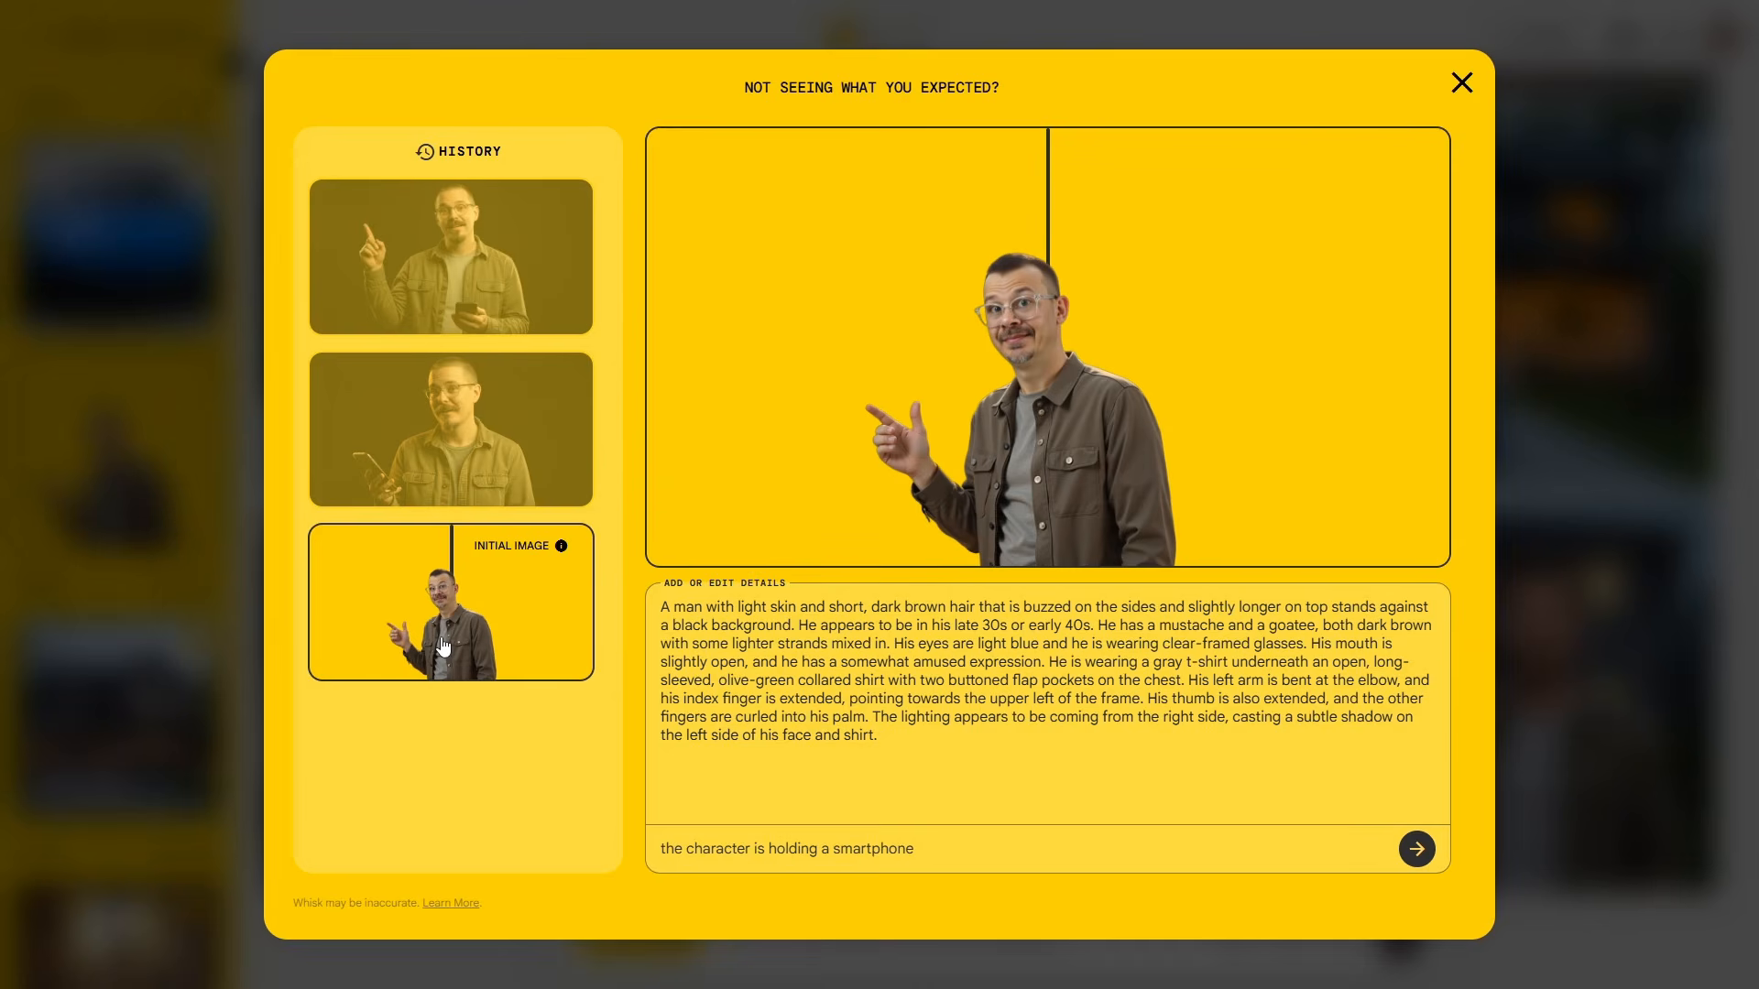
left_click(451, 257)
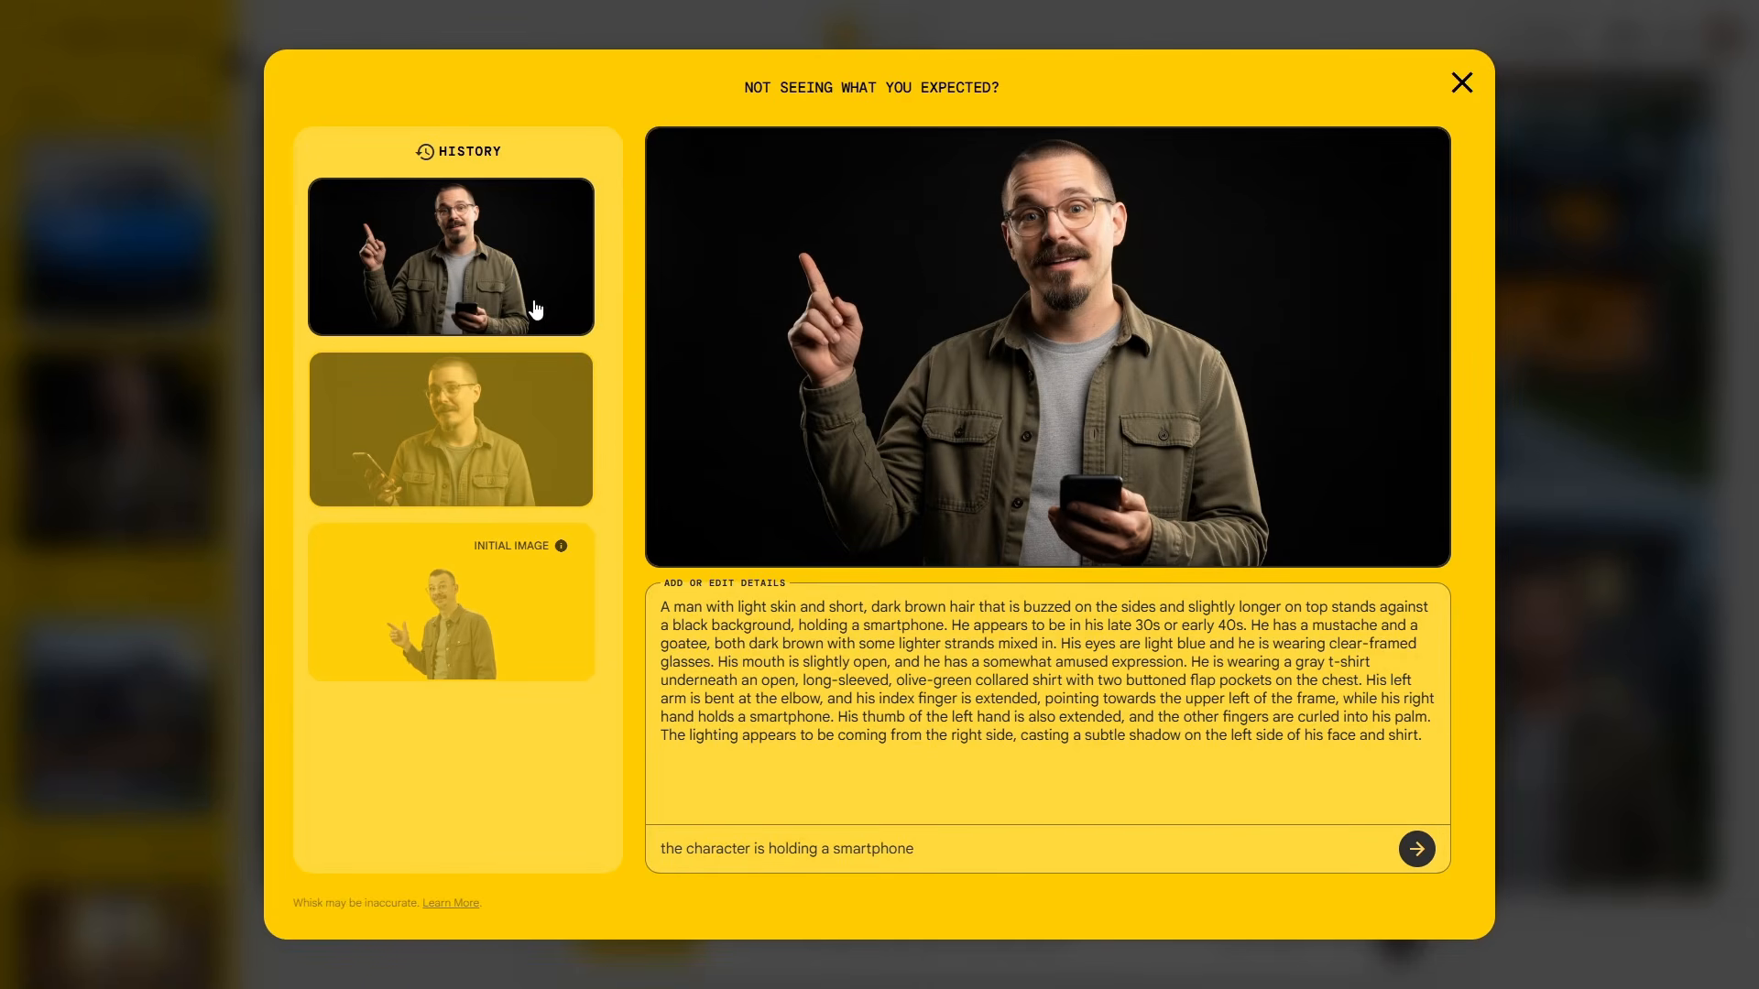
left_click(1462, 83)
mouse_move(212, 456)
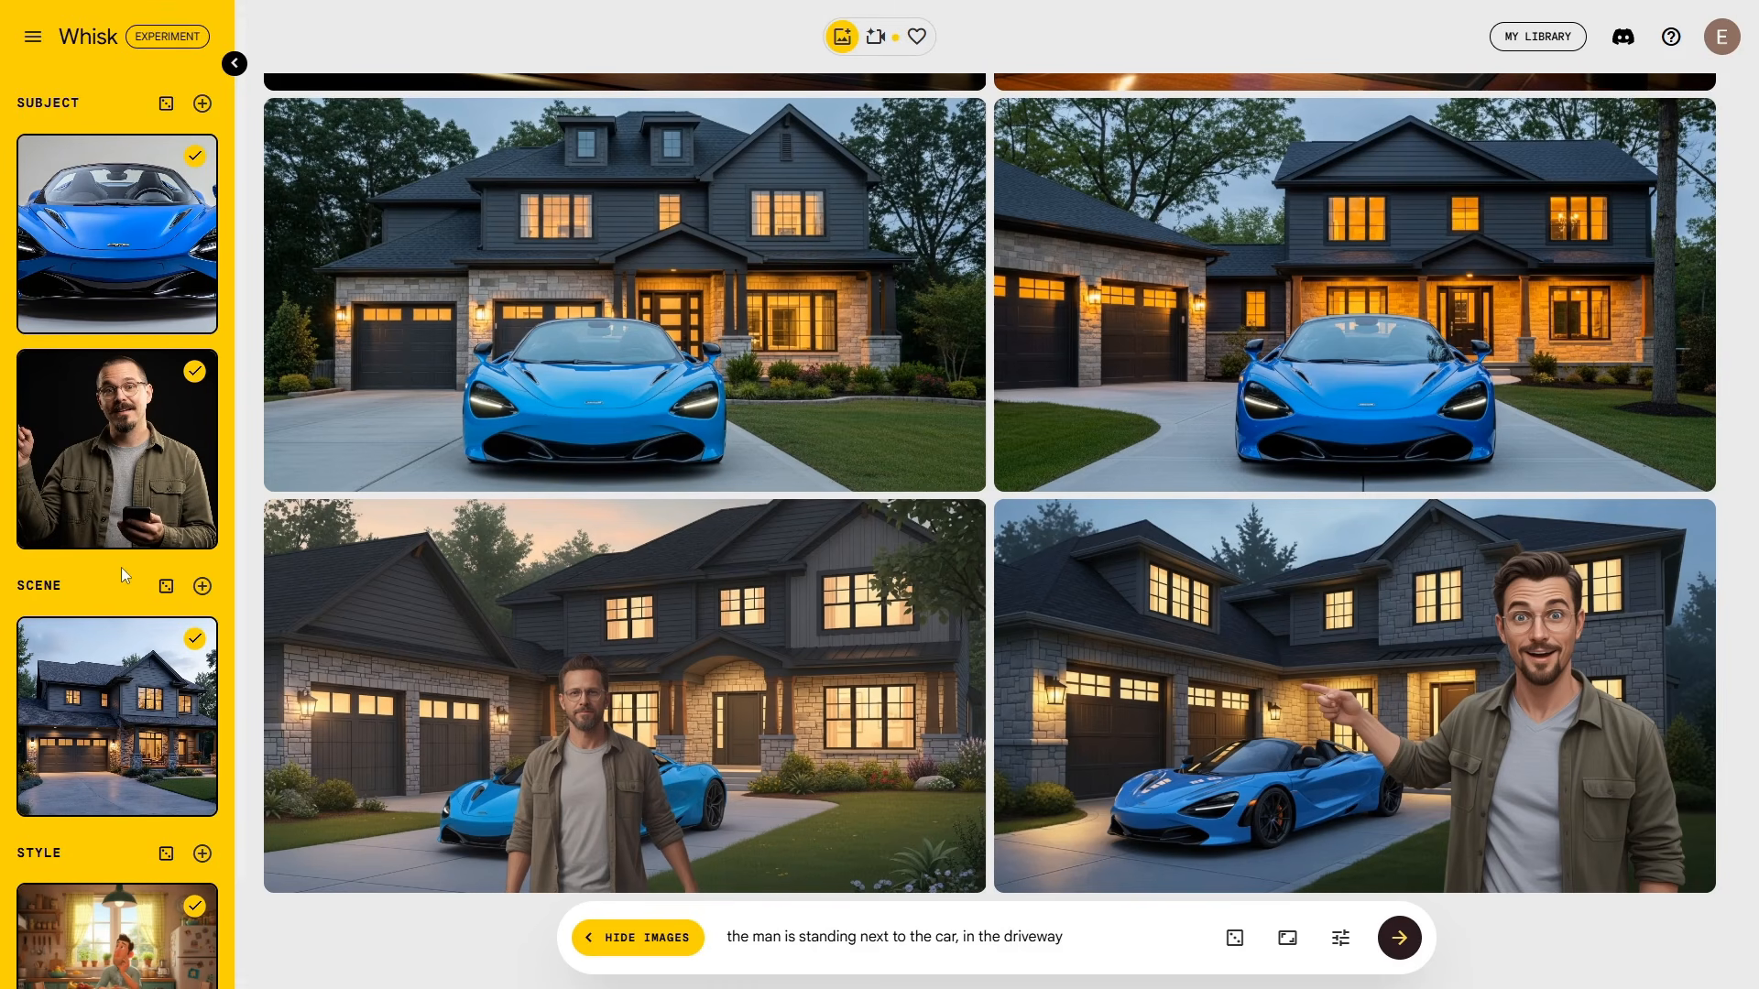
Step: Start a new empty project from the Settings menu
scroll(121, 568, "down", 1)
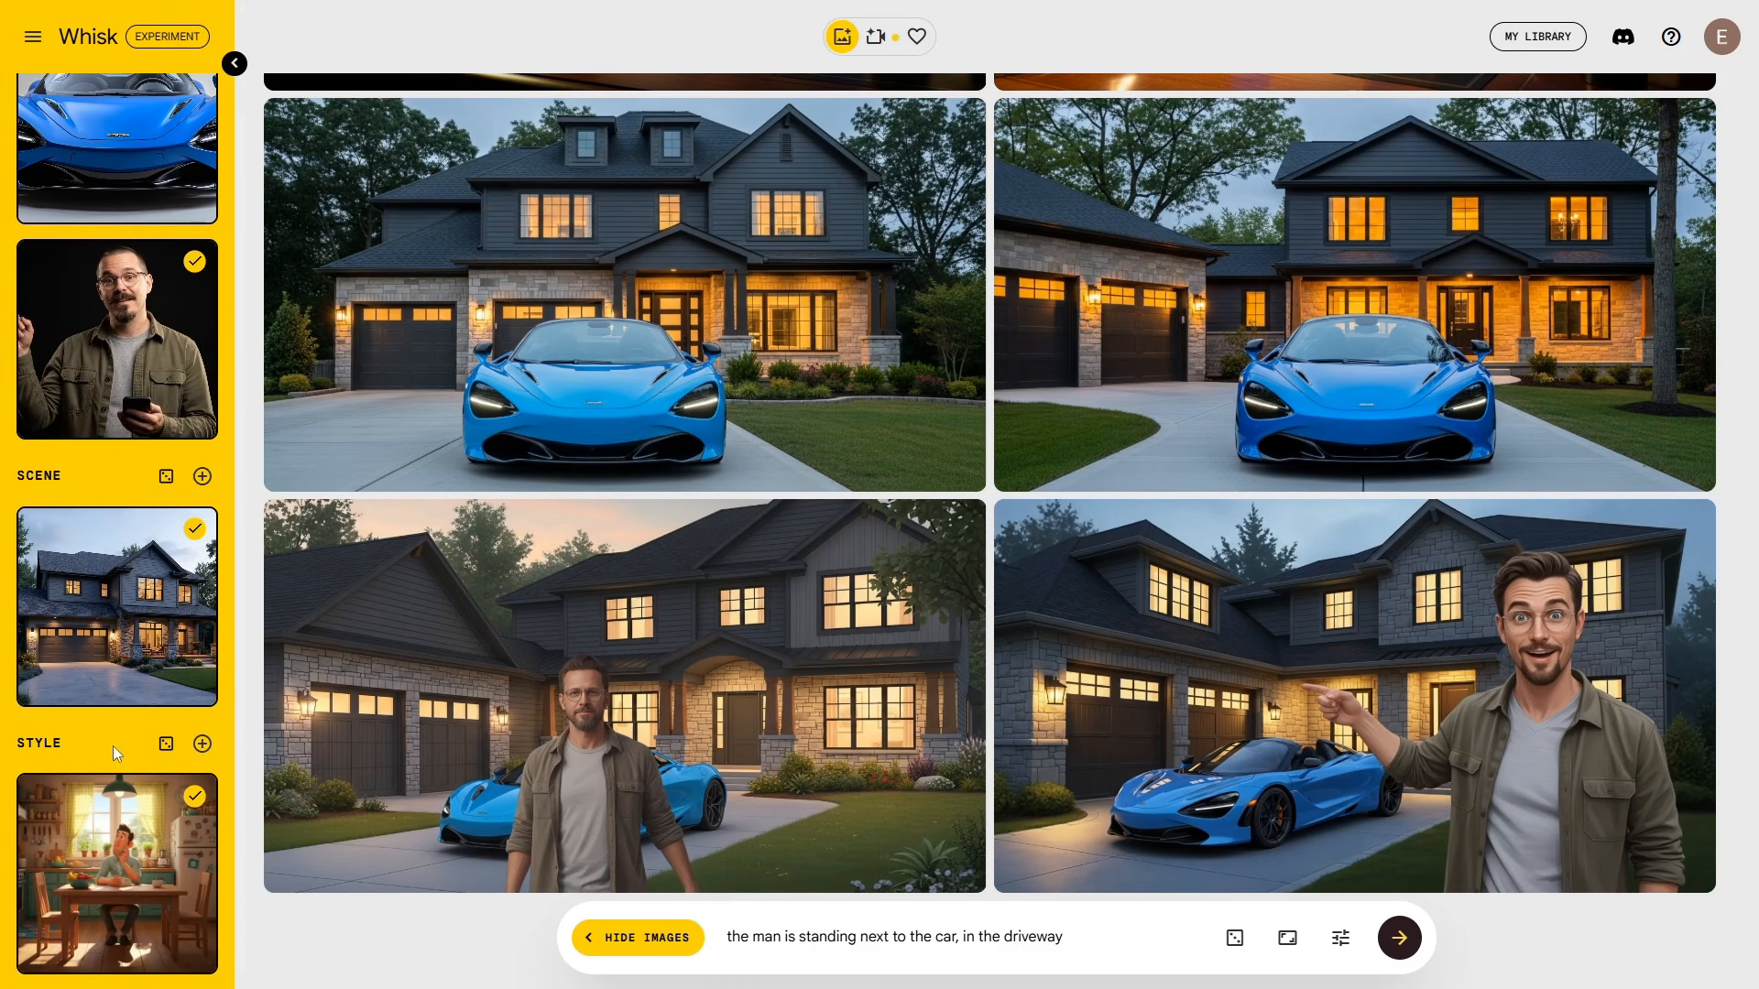
scroll(113, 745, "up", 1)
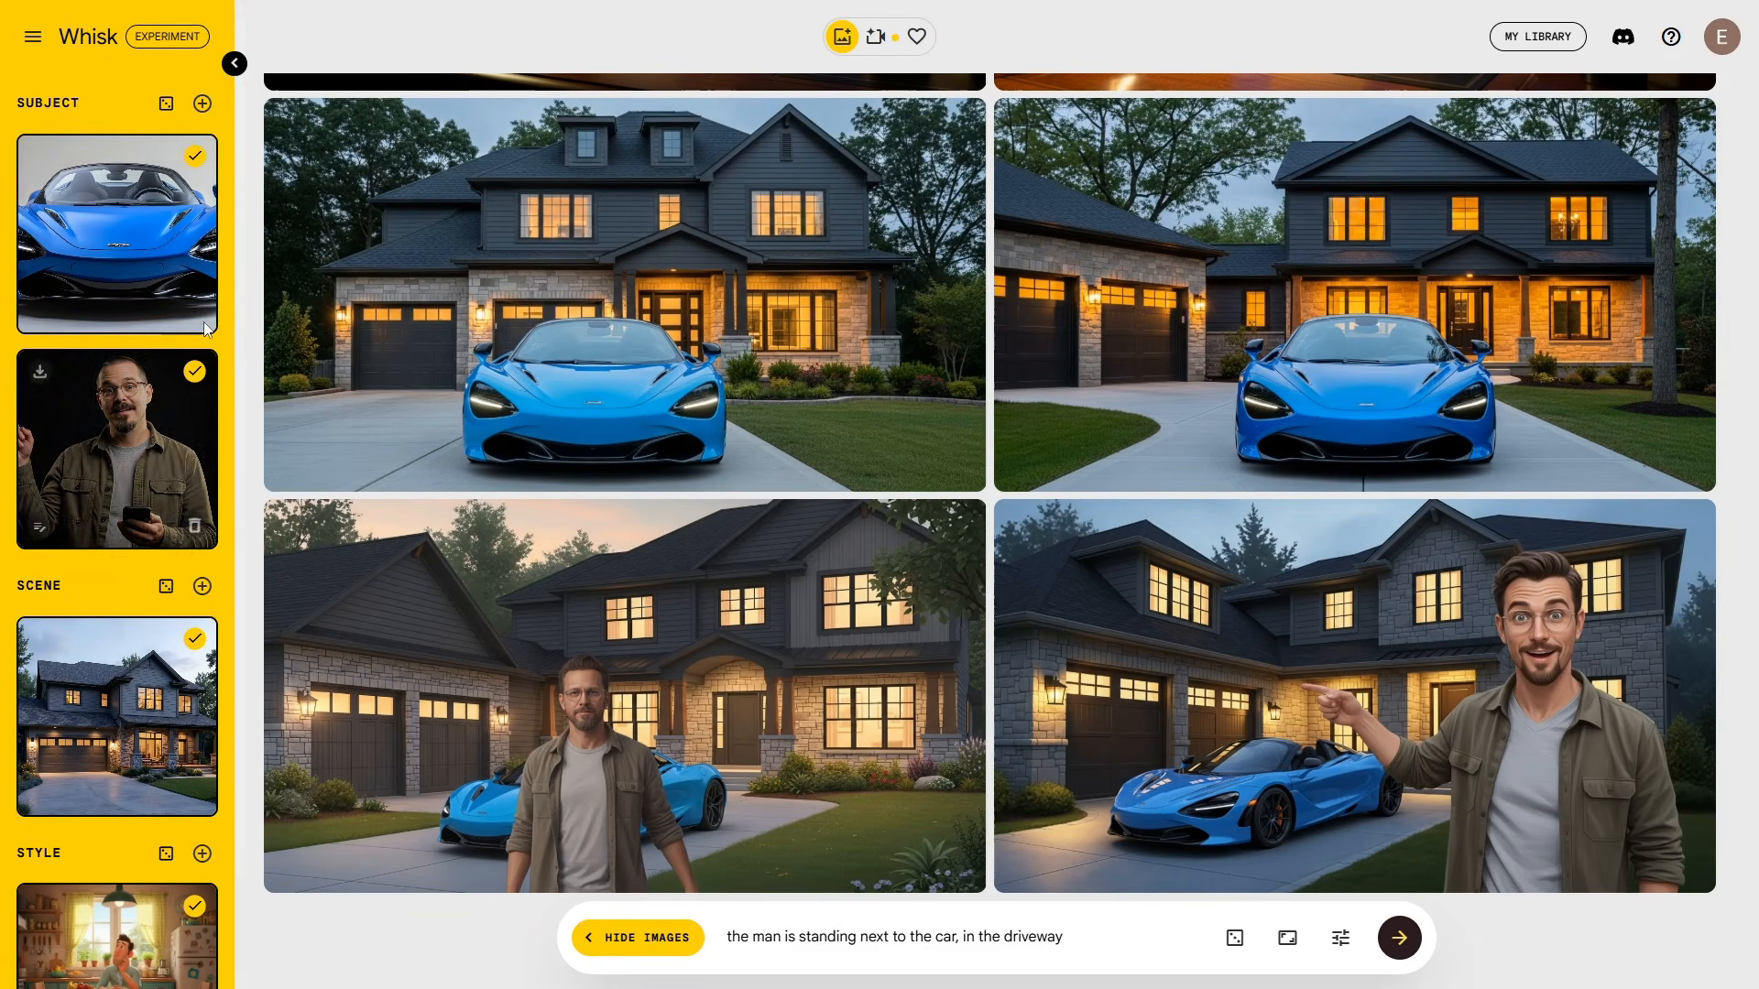
mouse_move(137, 254)
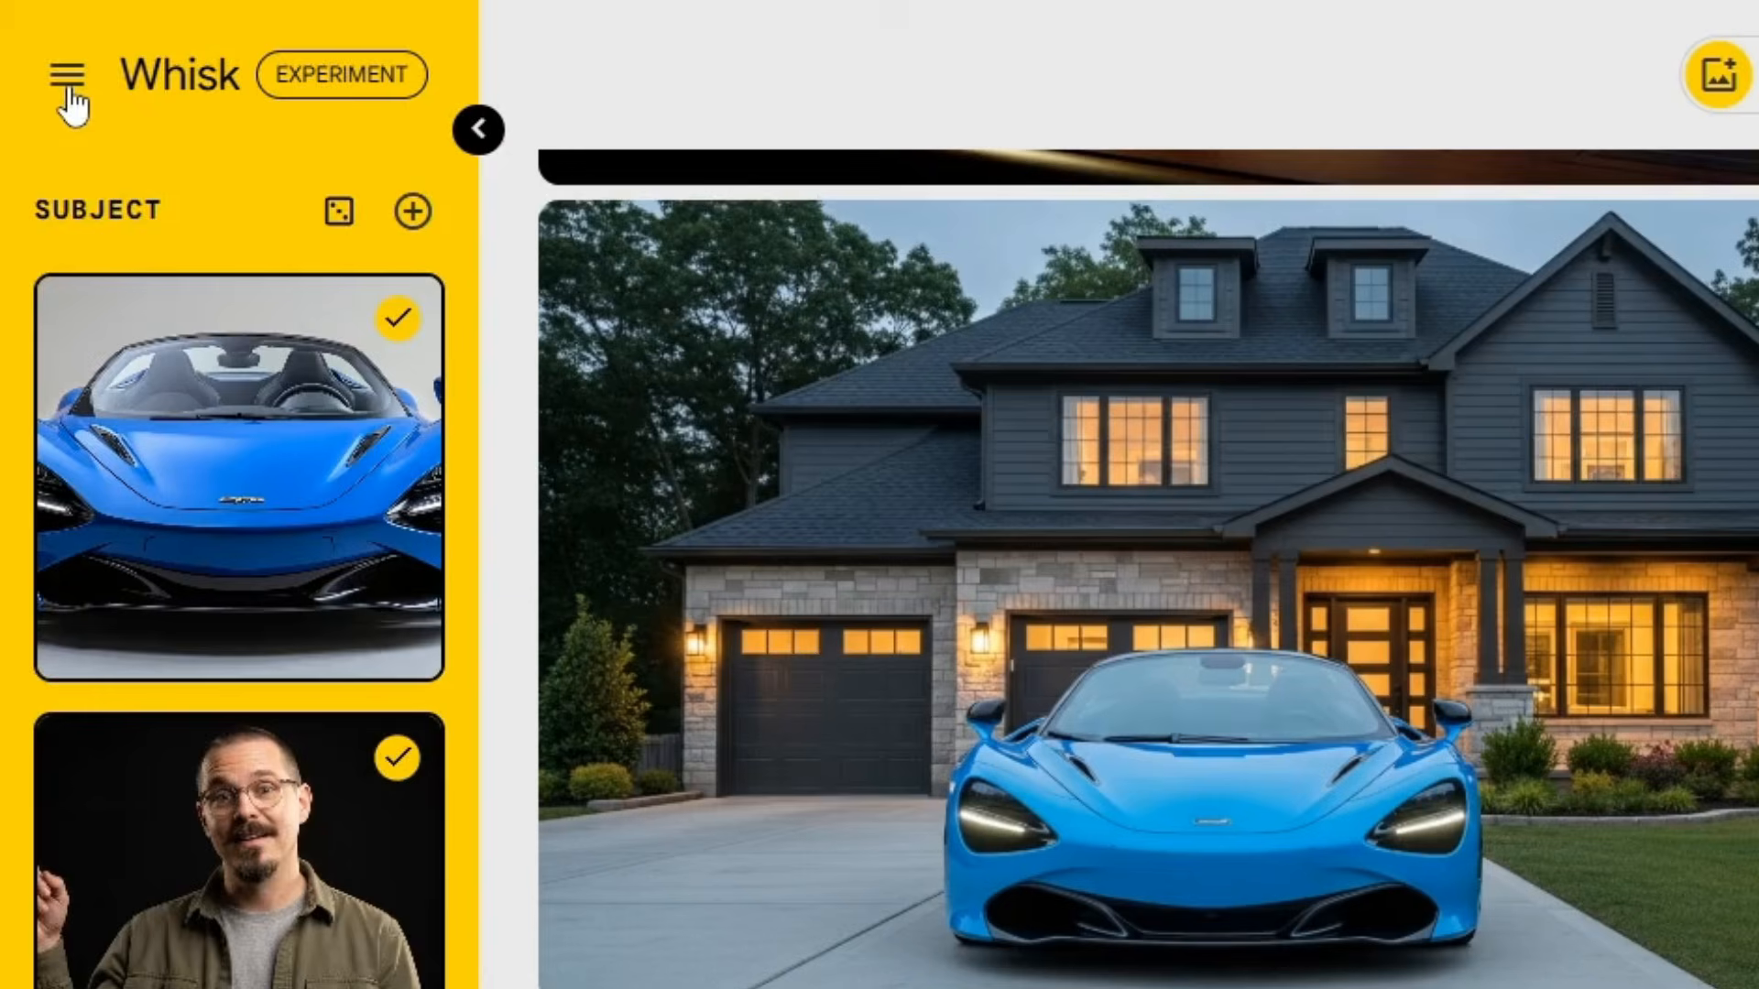
left_click(67, 83)
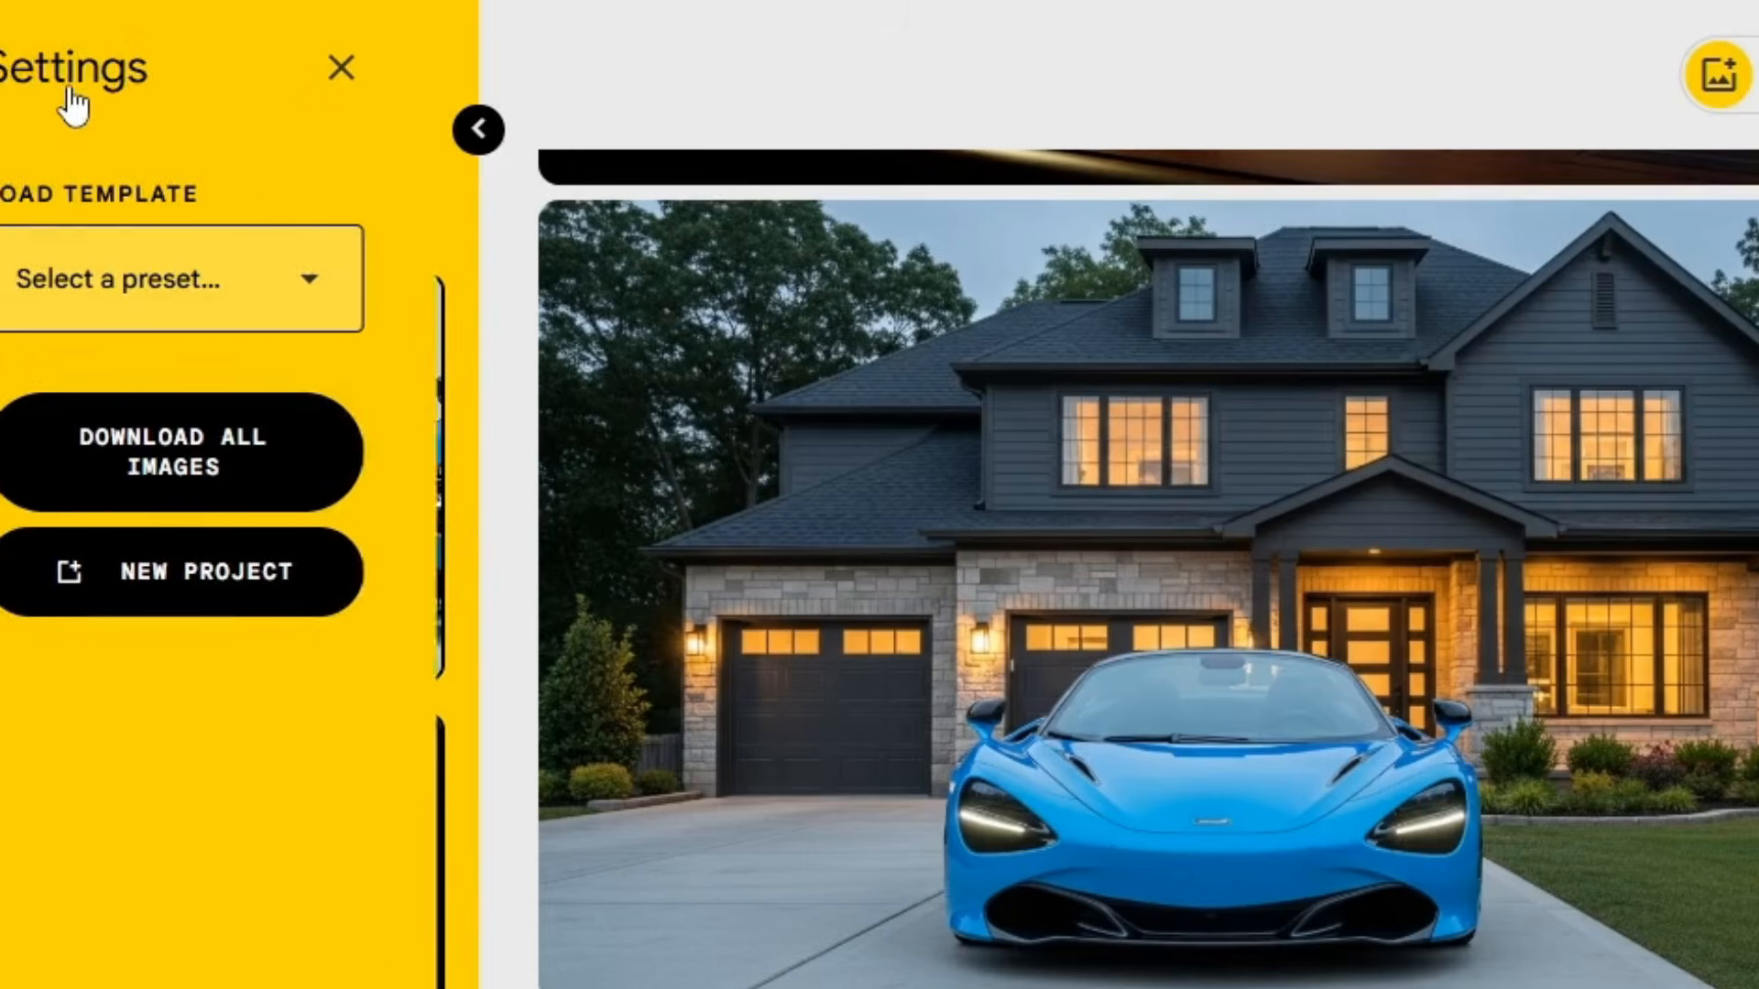
left_click(245, 576)
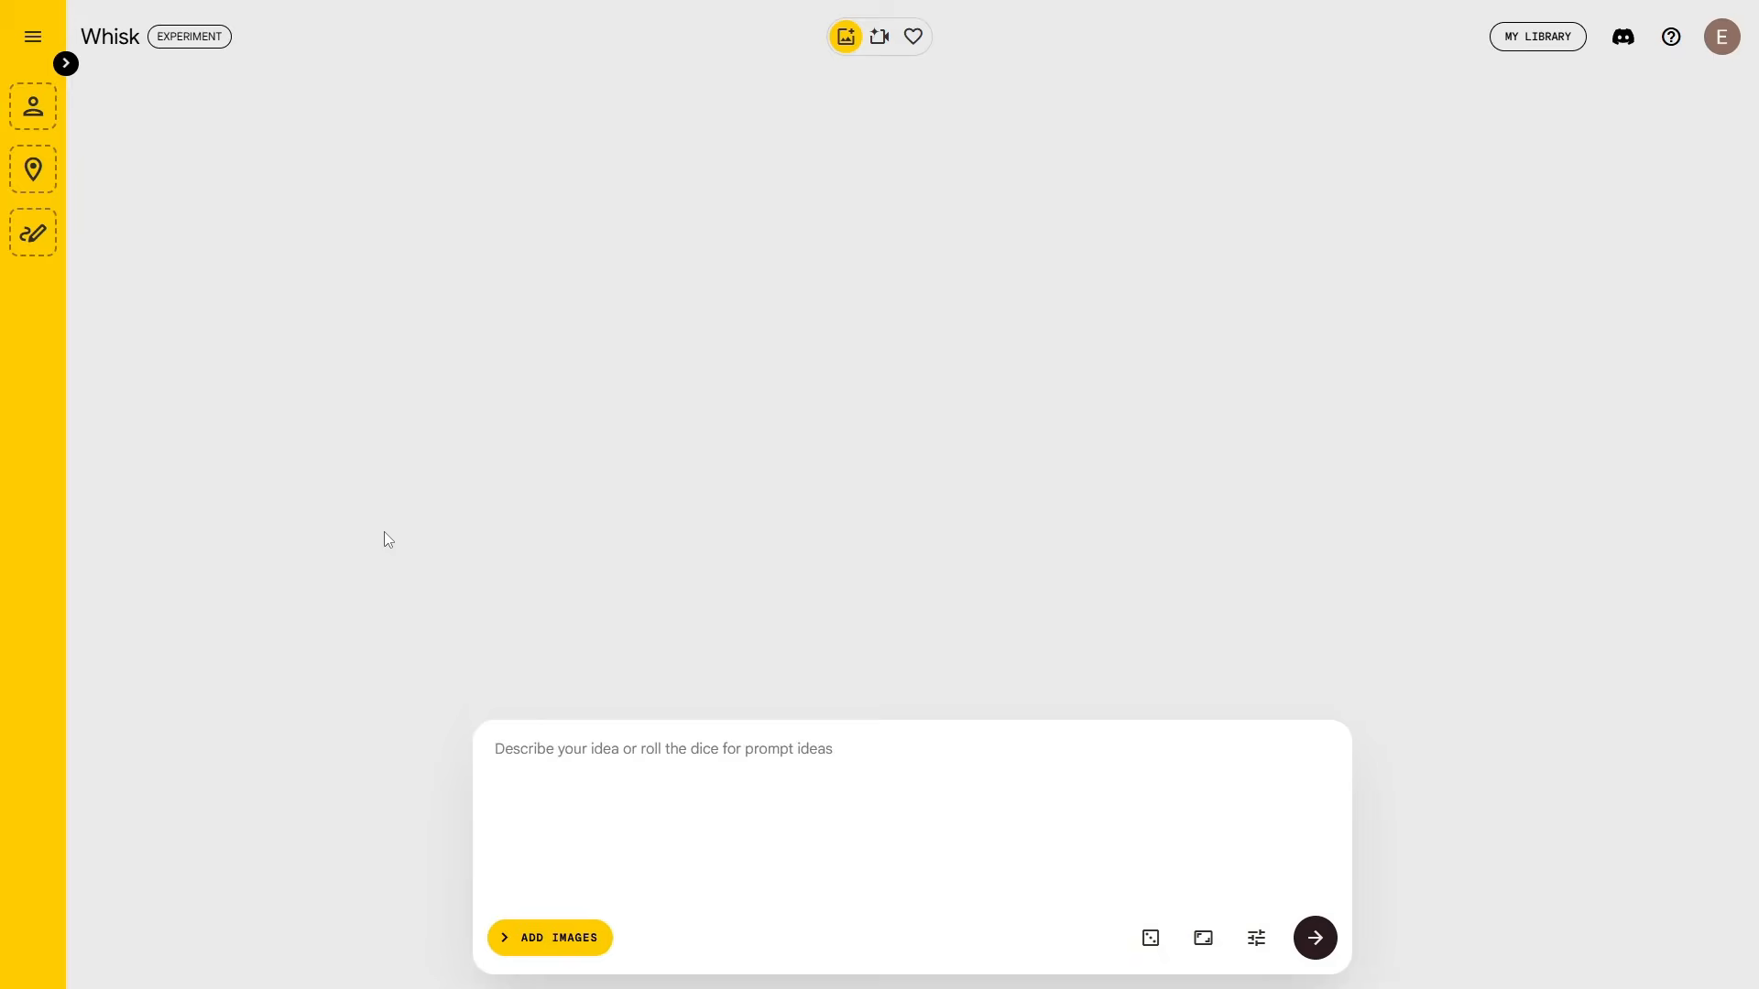
Step: Load the Sticker template and show the Subject, Scene and Style panels
left_click(33, 40)
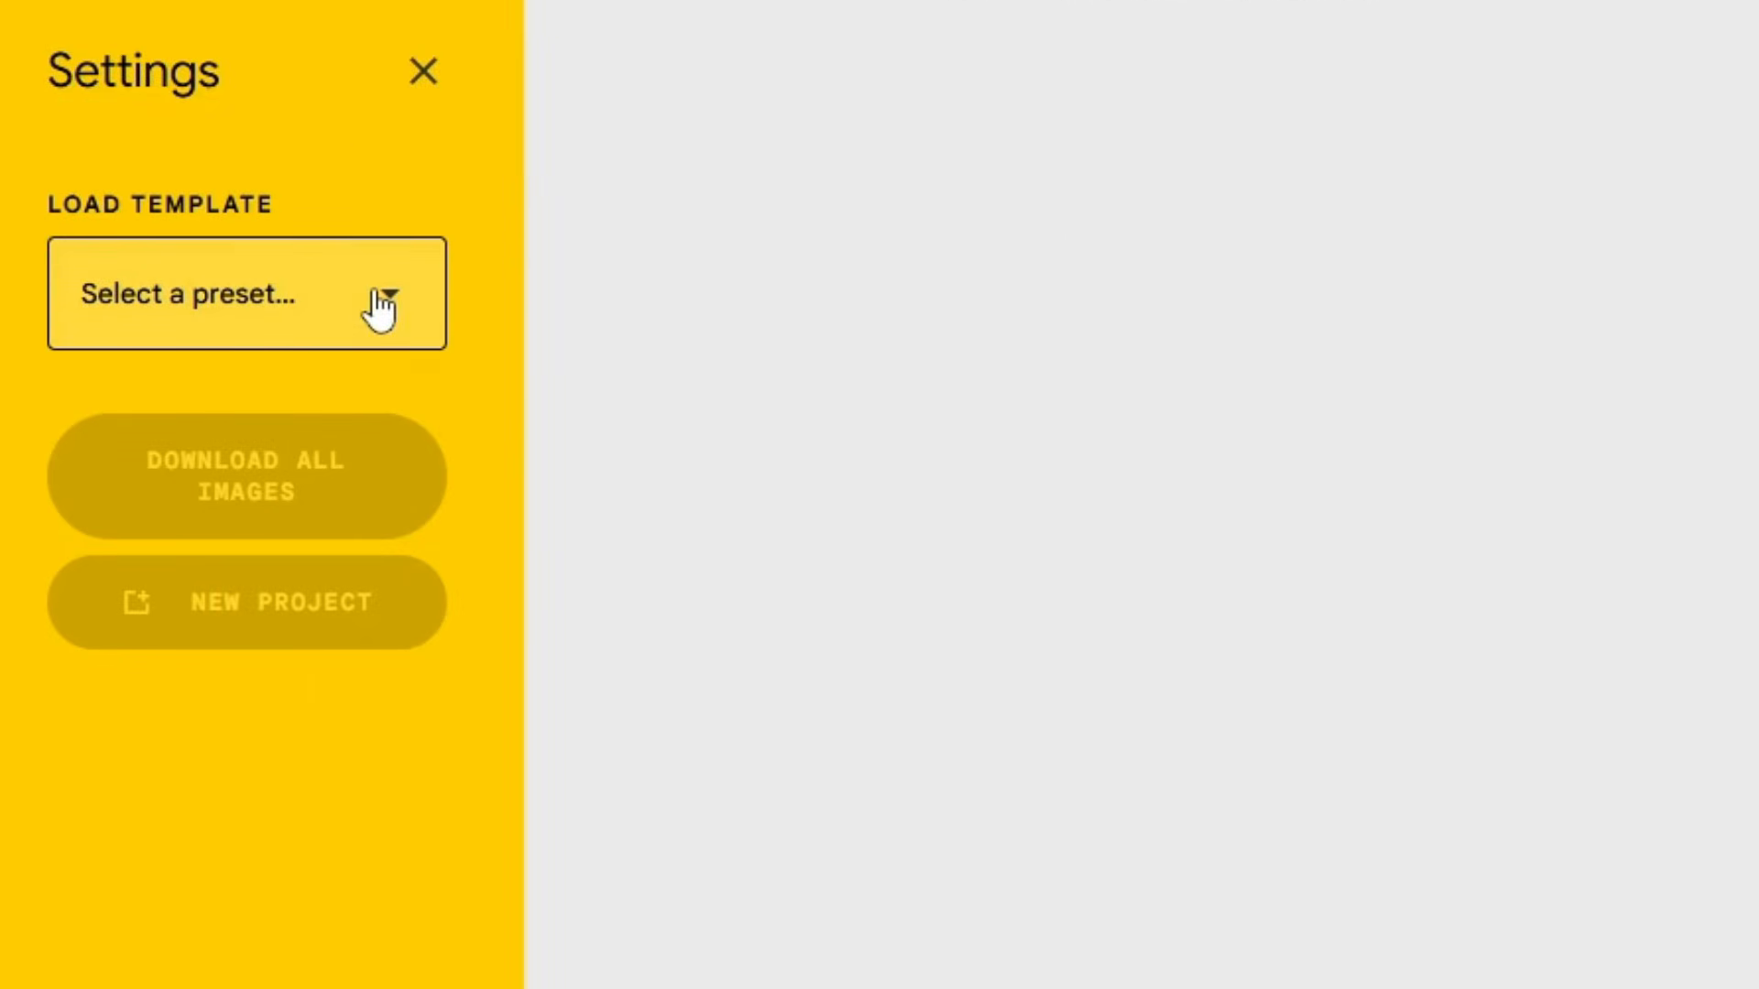
left_click(380, 308)
left_click(247, 289)
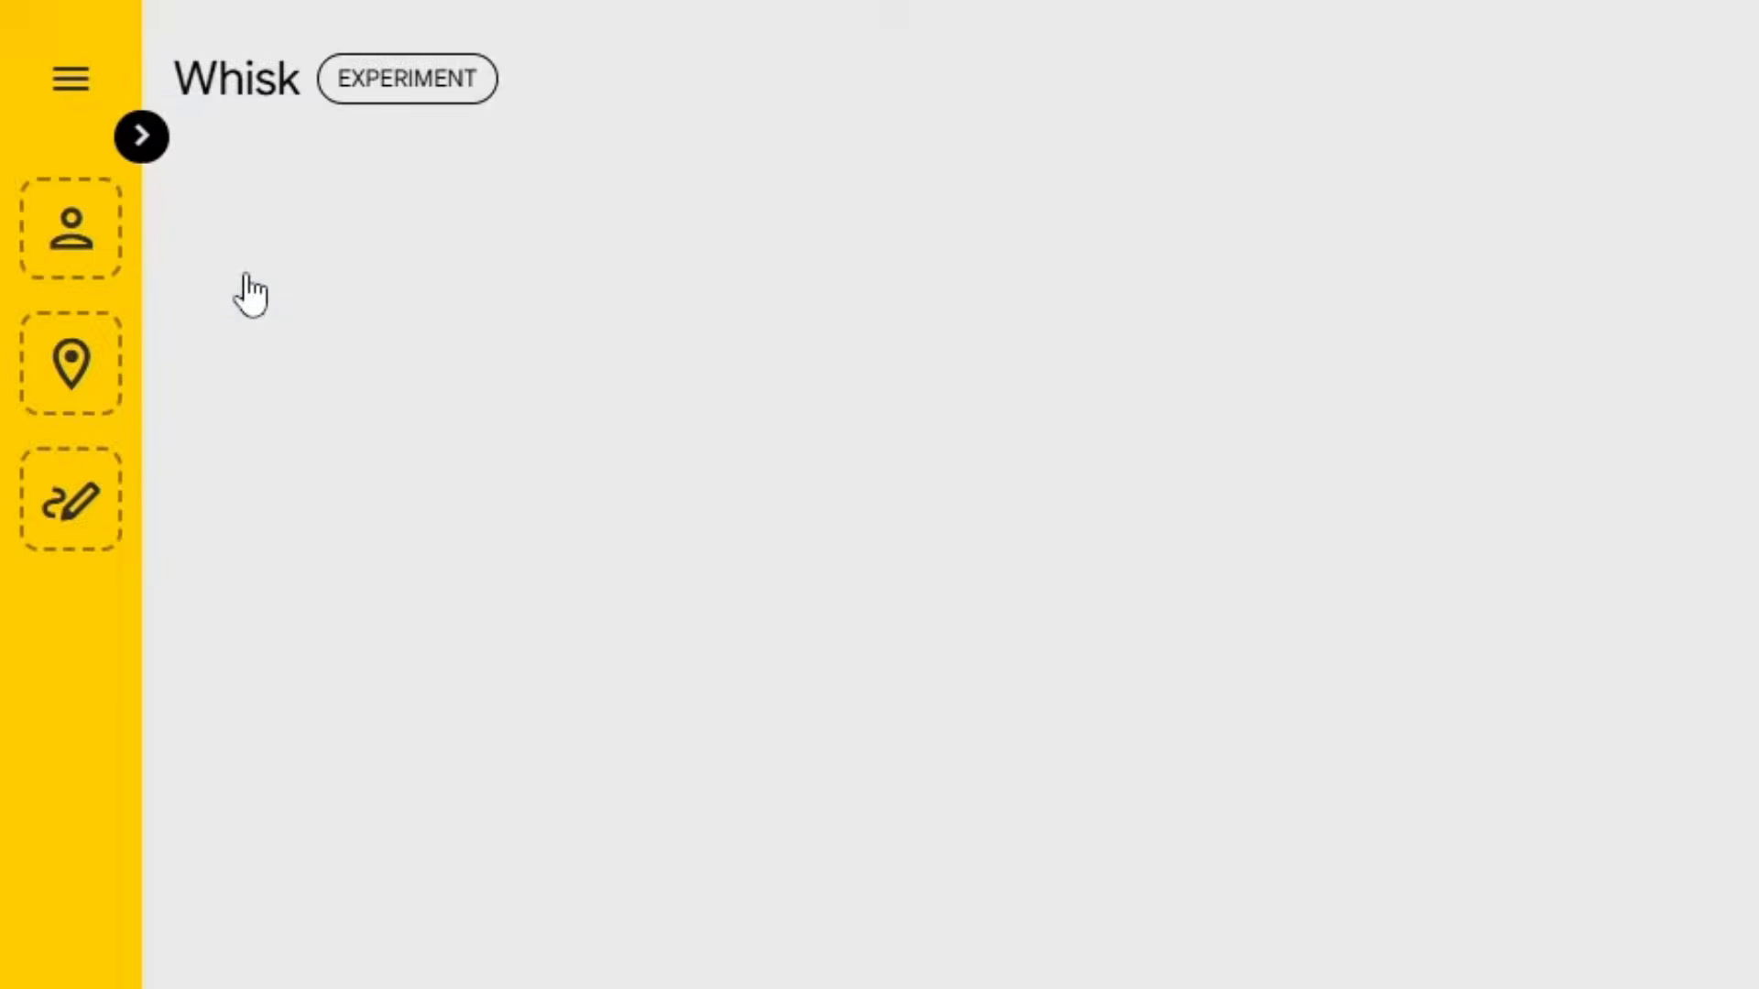
left_click(67, 68)
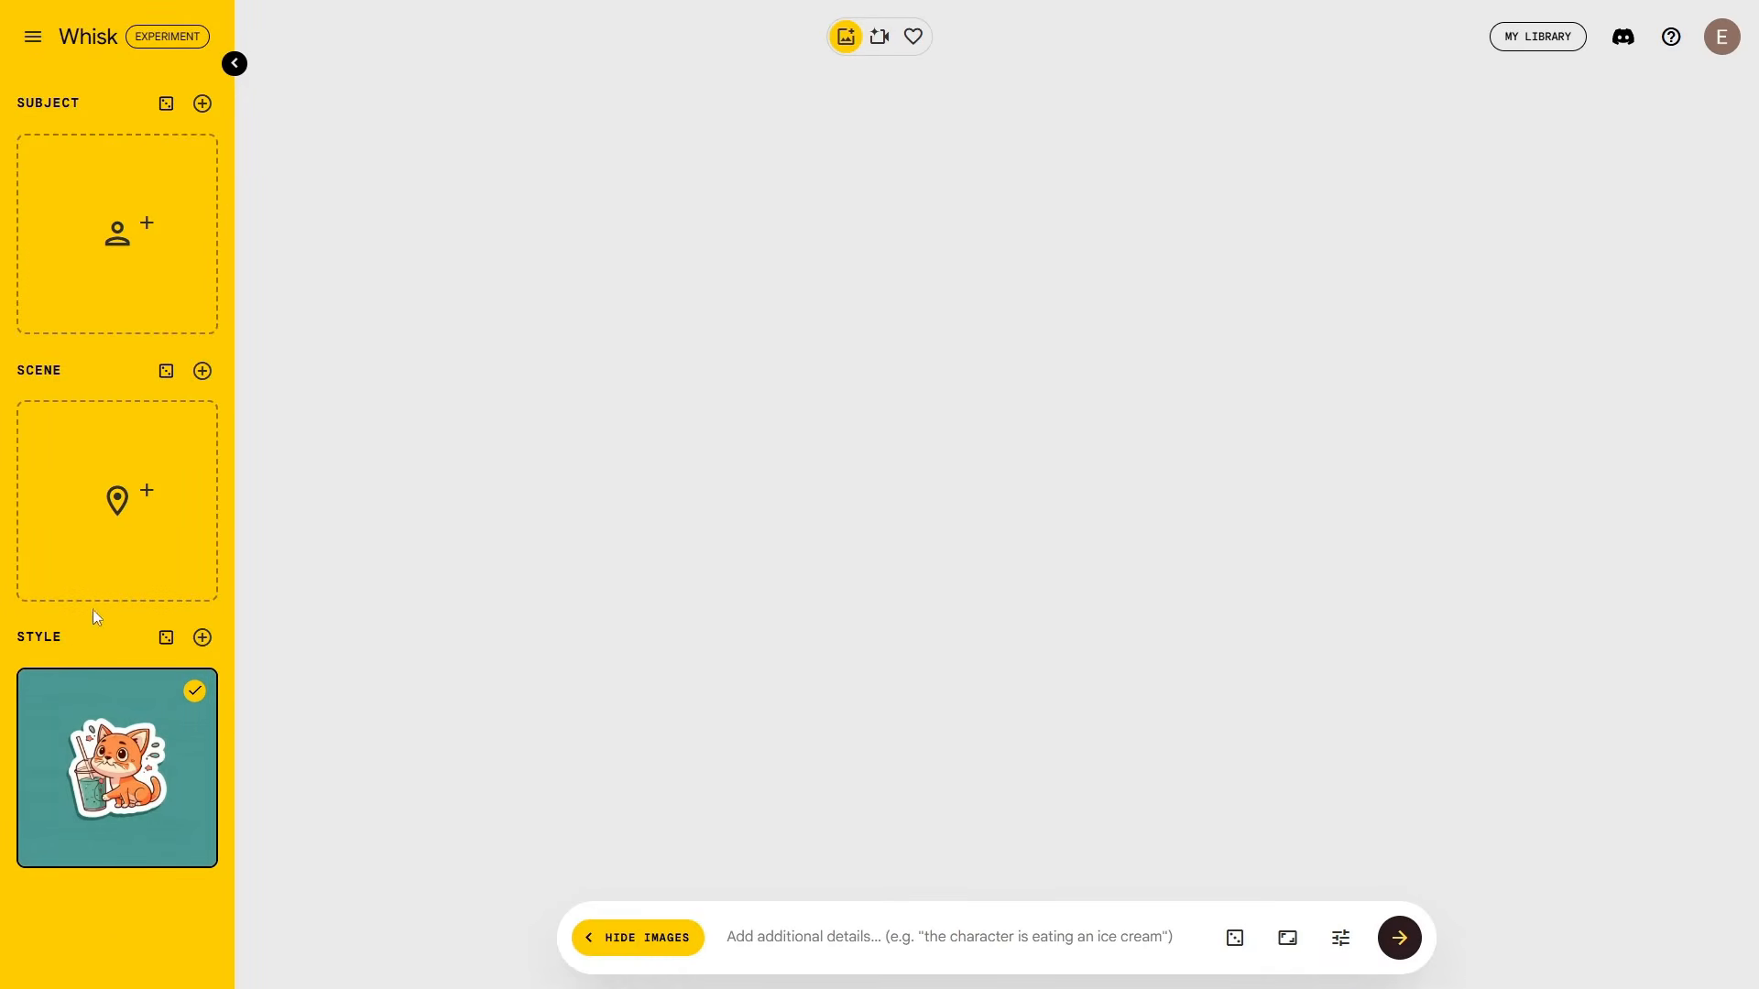
Step: Generate sticker images with the older woman holding a mug as the subject
mouse_move(78, 752)
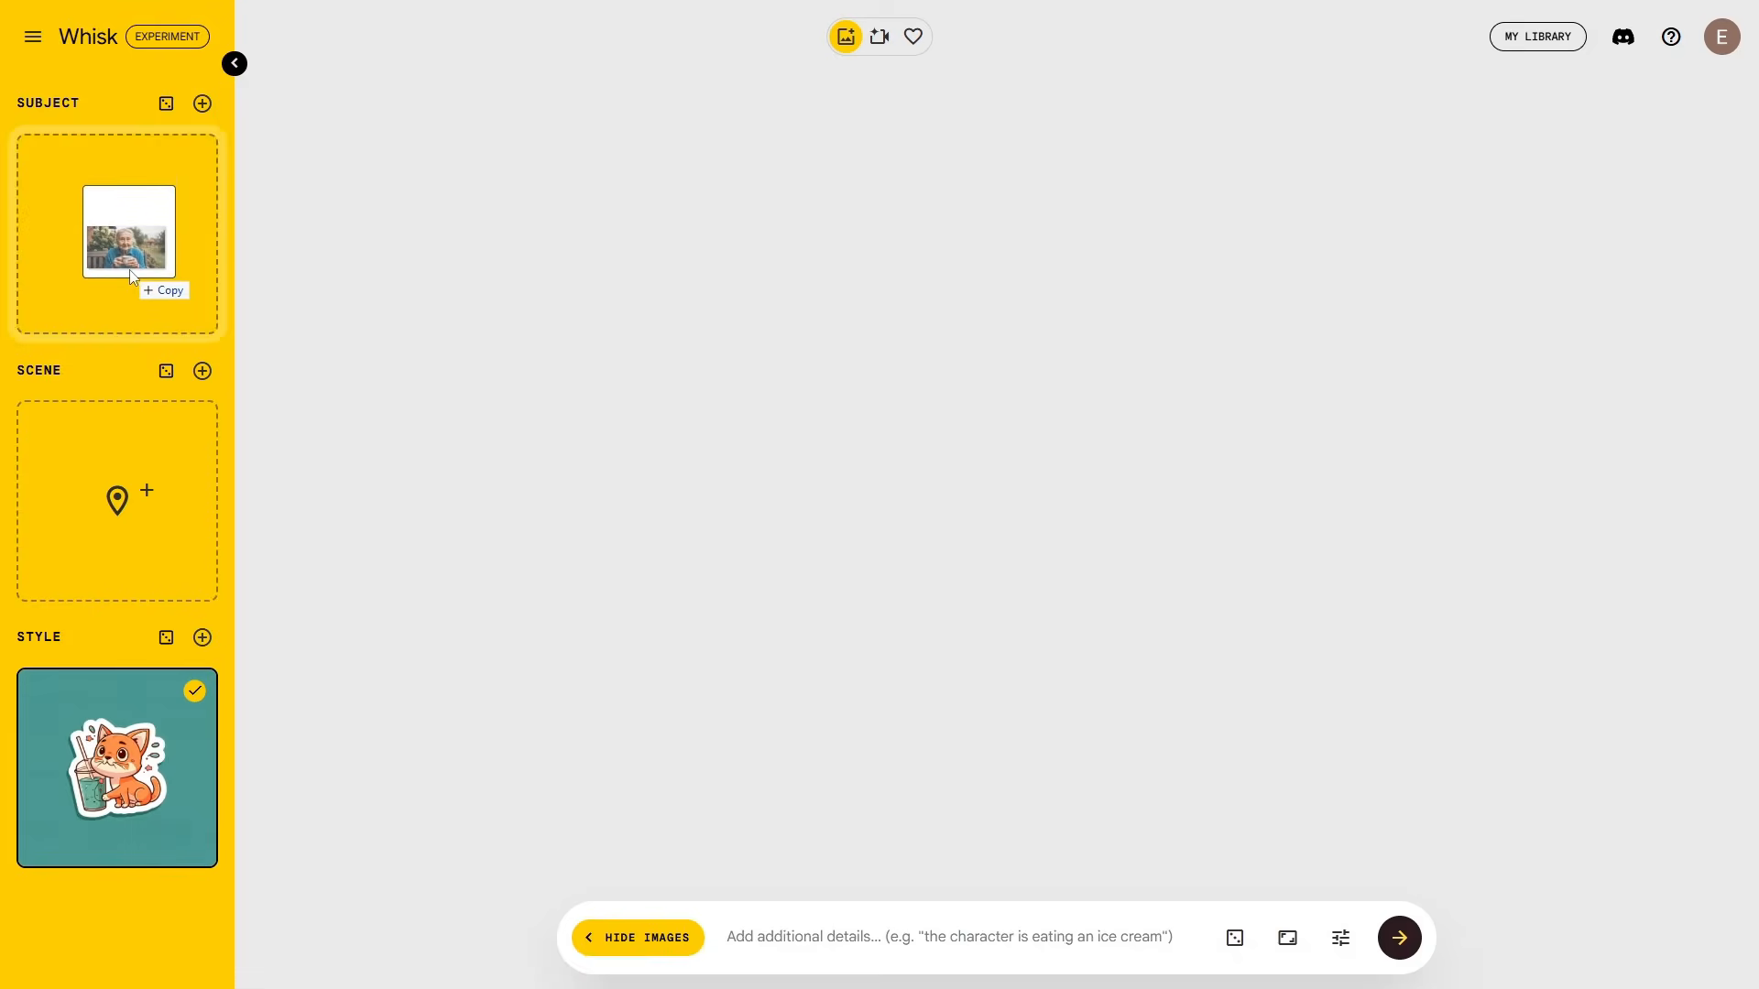
left_click_drag(130, 270, 130, 270)
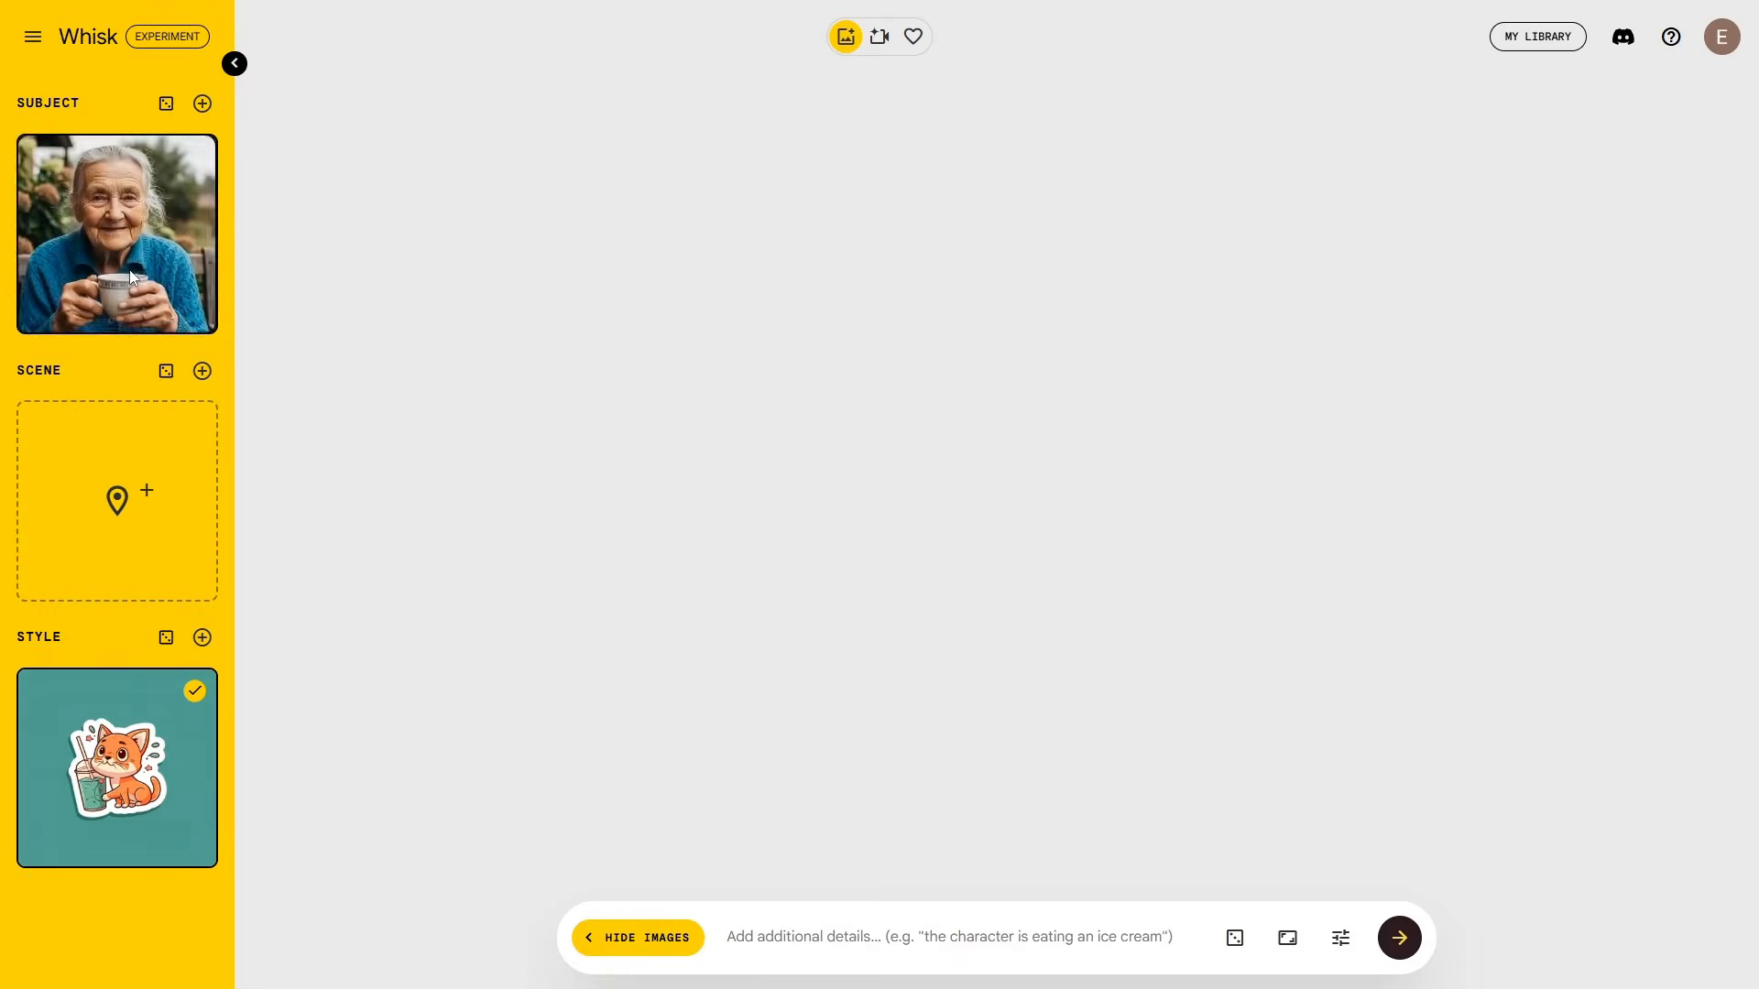
mouse_move(92, 496)
left_click(1399, 938)
Step: Load the Plushie template from Settings
left_click(33, 37)
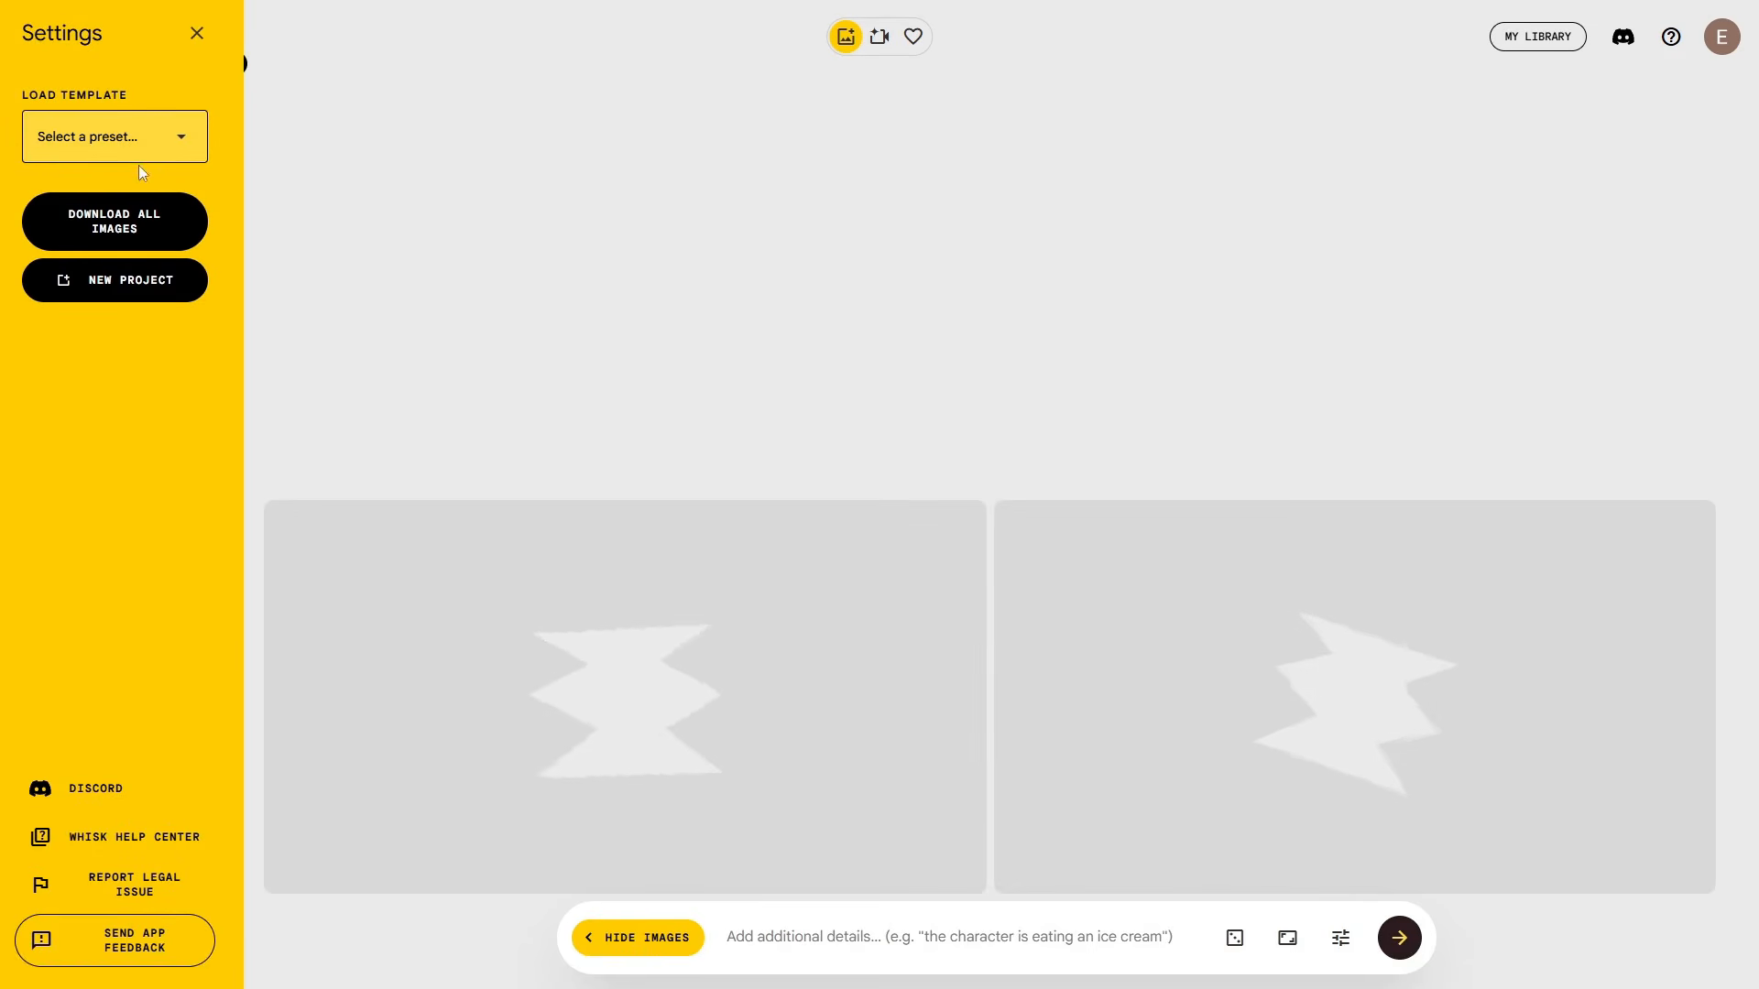
left_click(128, 136)
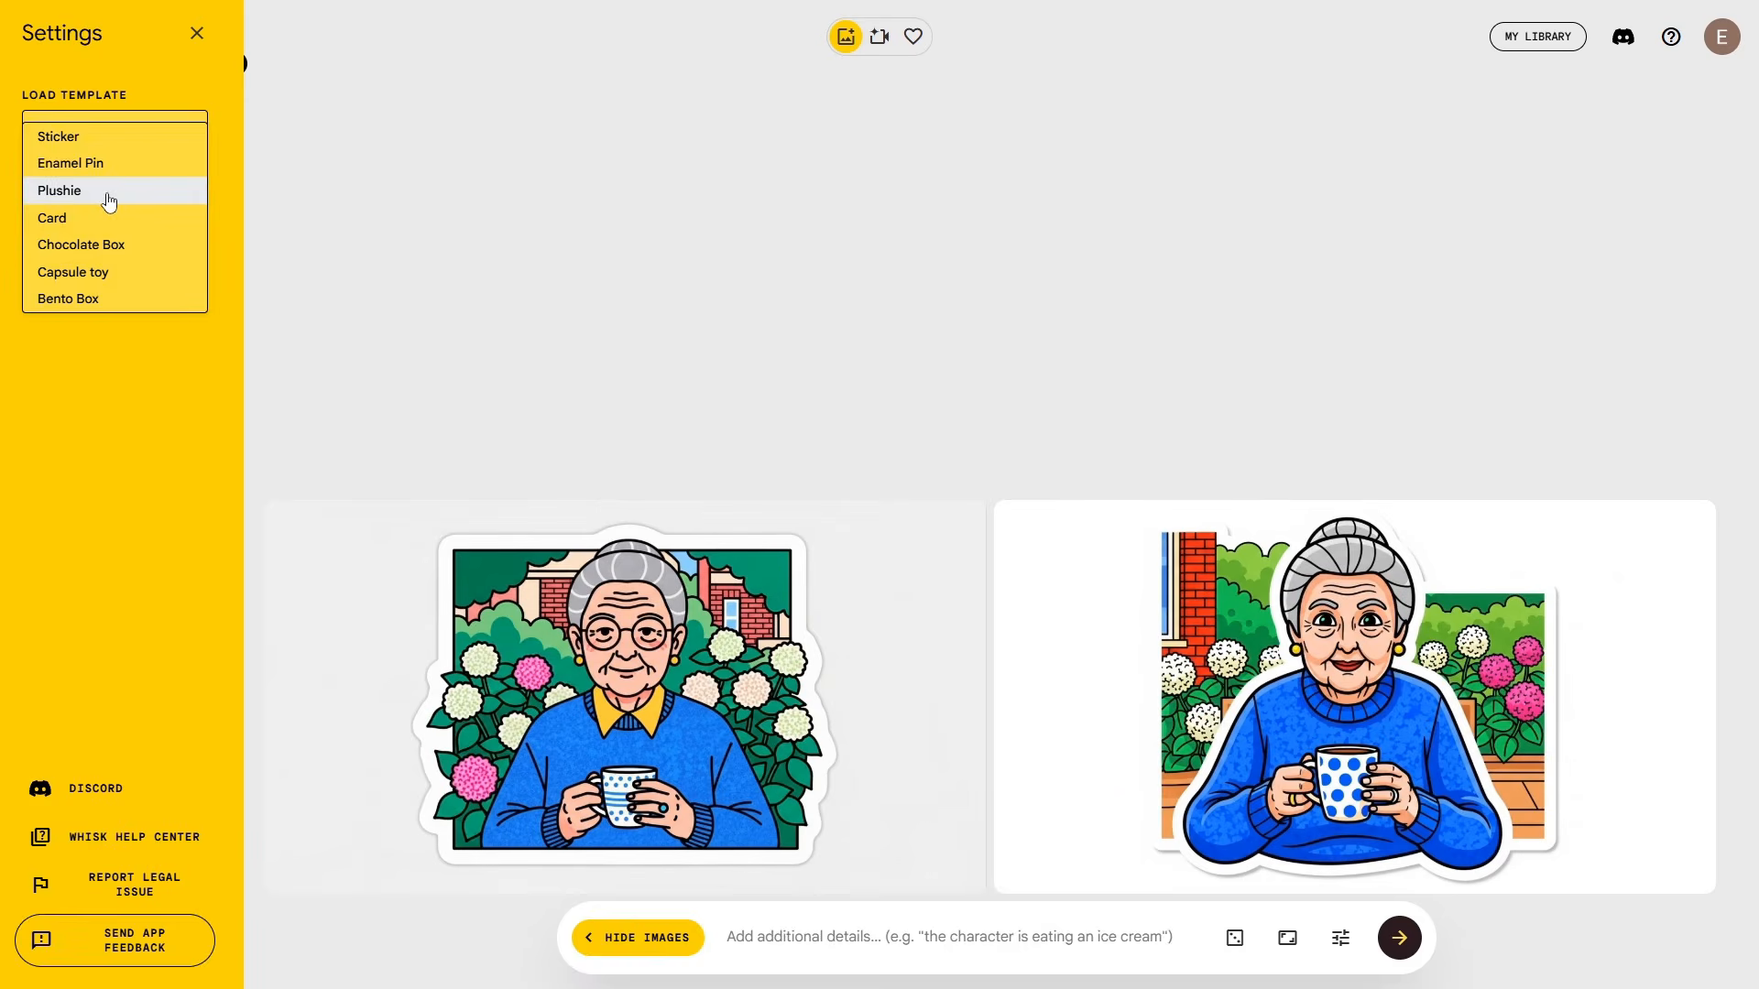
left_click(103, 193)
Step: Add the bearded man's portrait as a second subject and generate plushie images
mouse_move(220, 119)
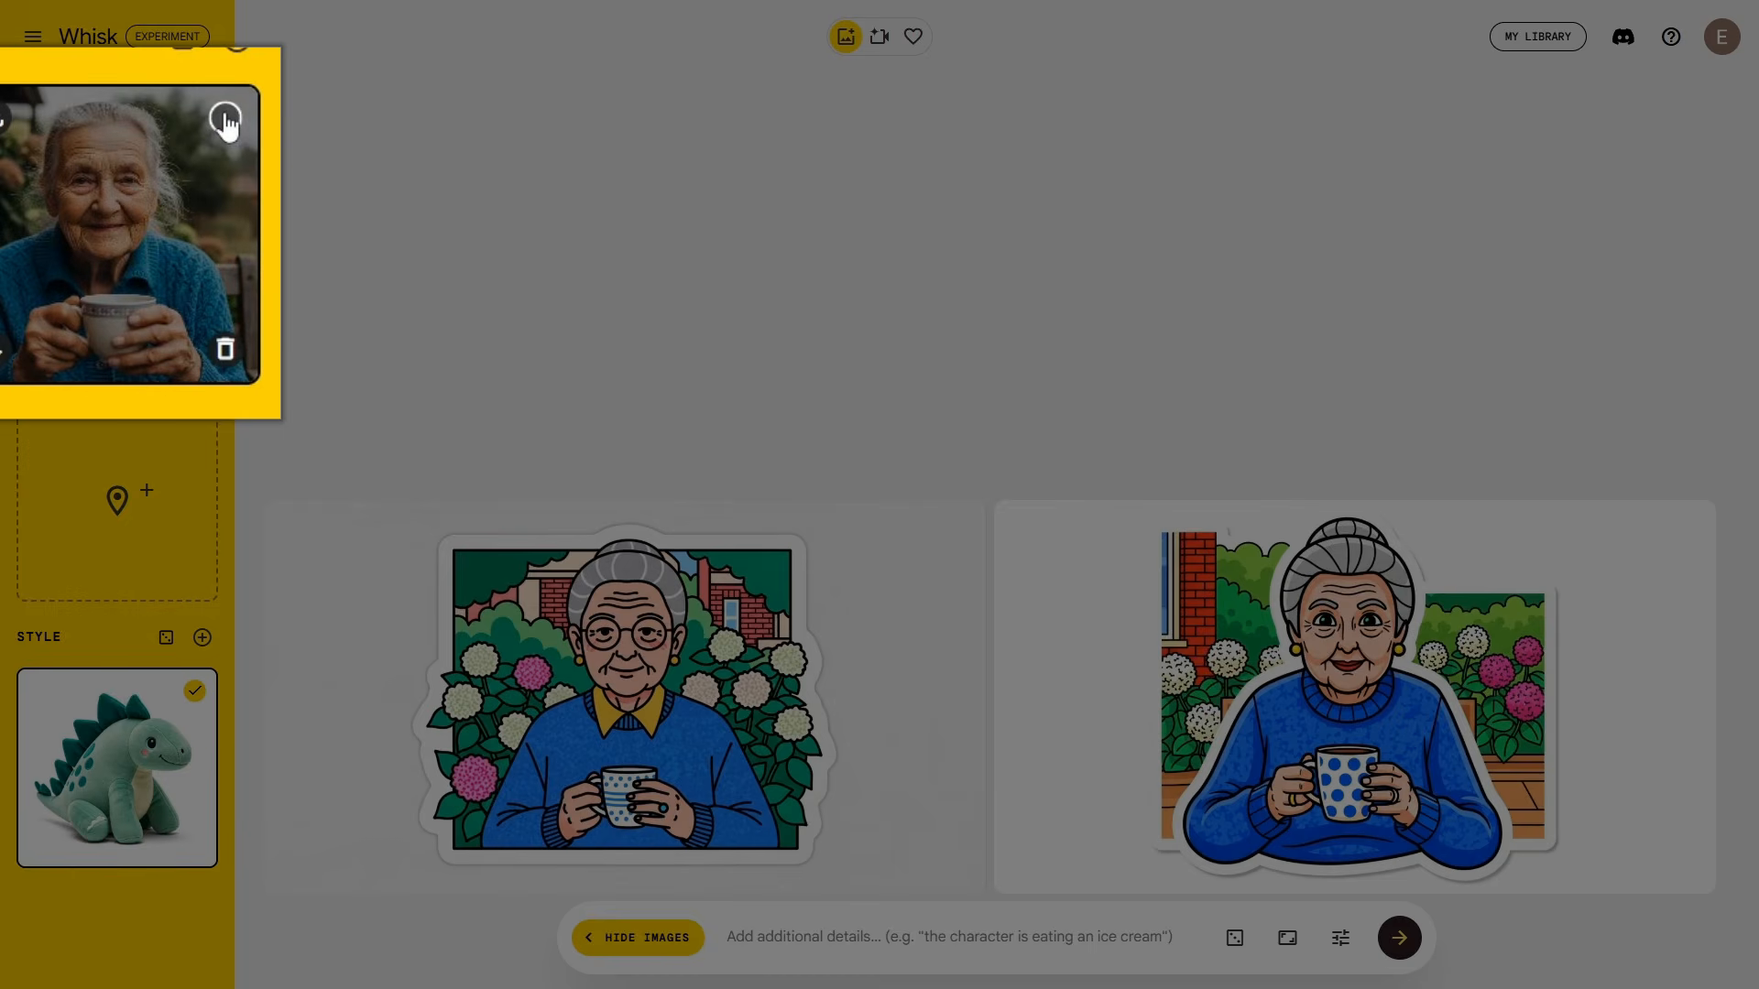
left_click_drag(227, 172, 130, 462)
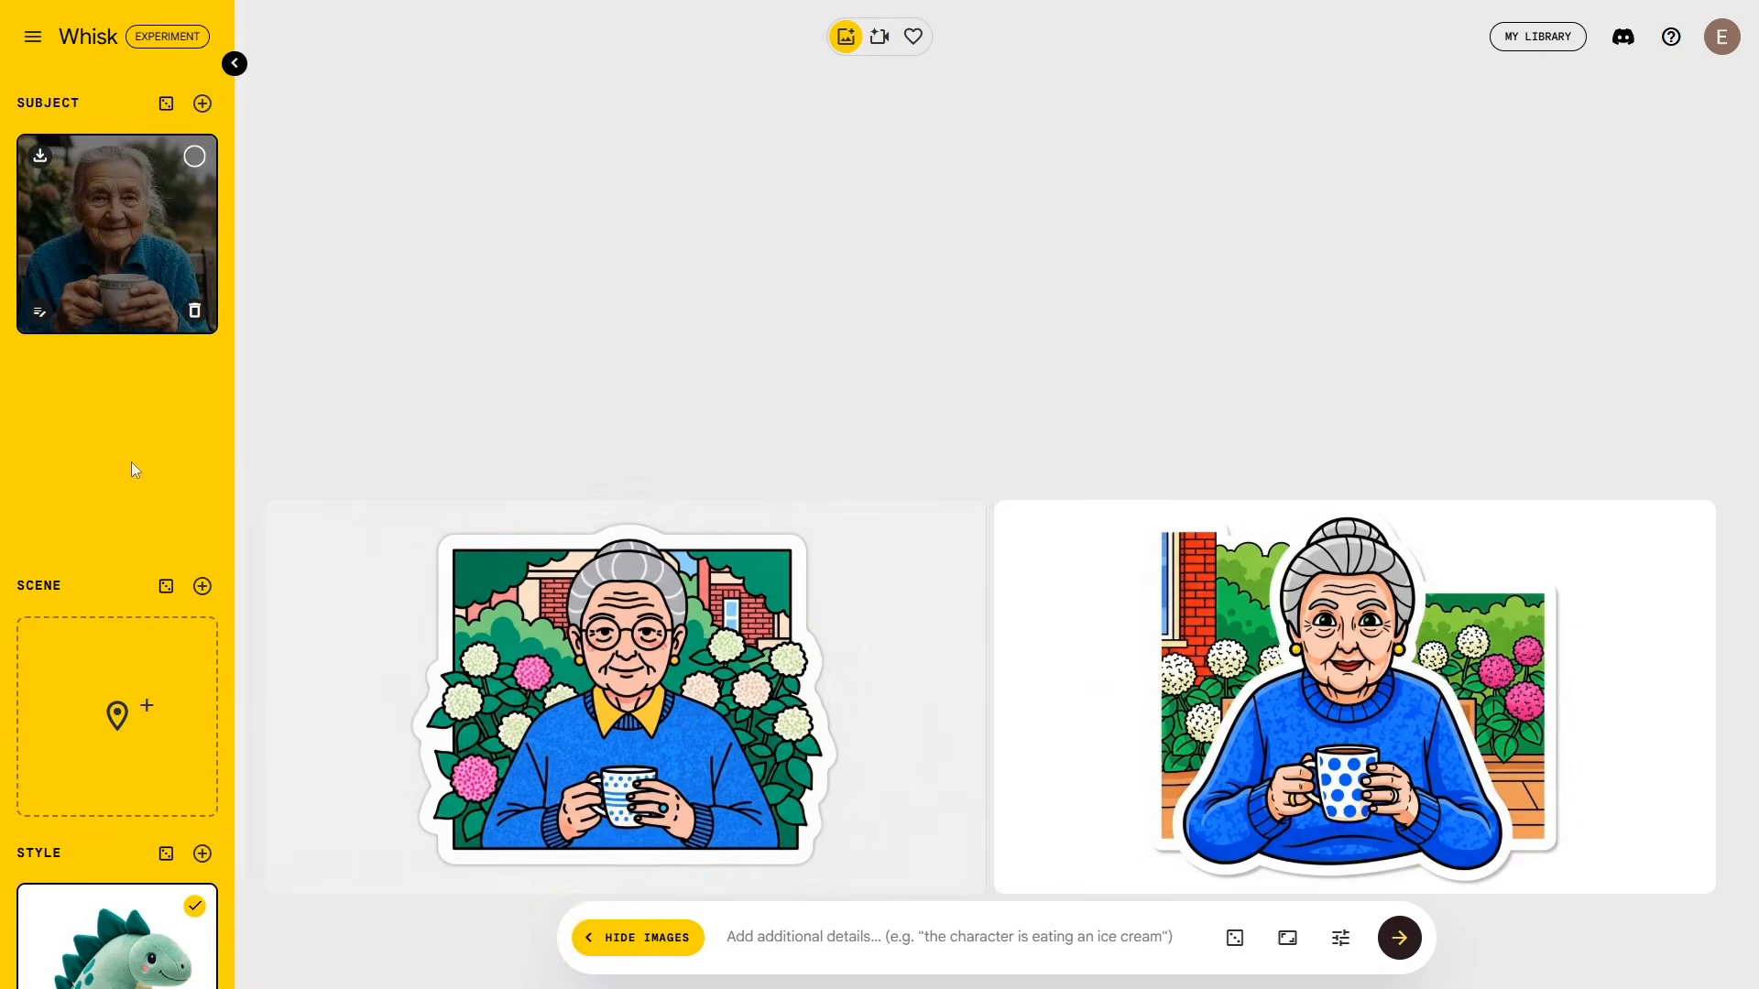
left_click(1407, 947)
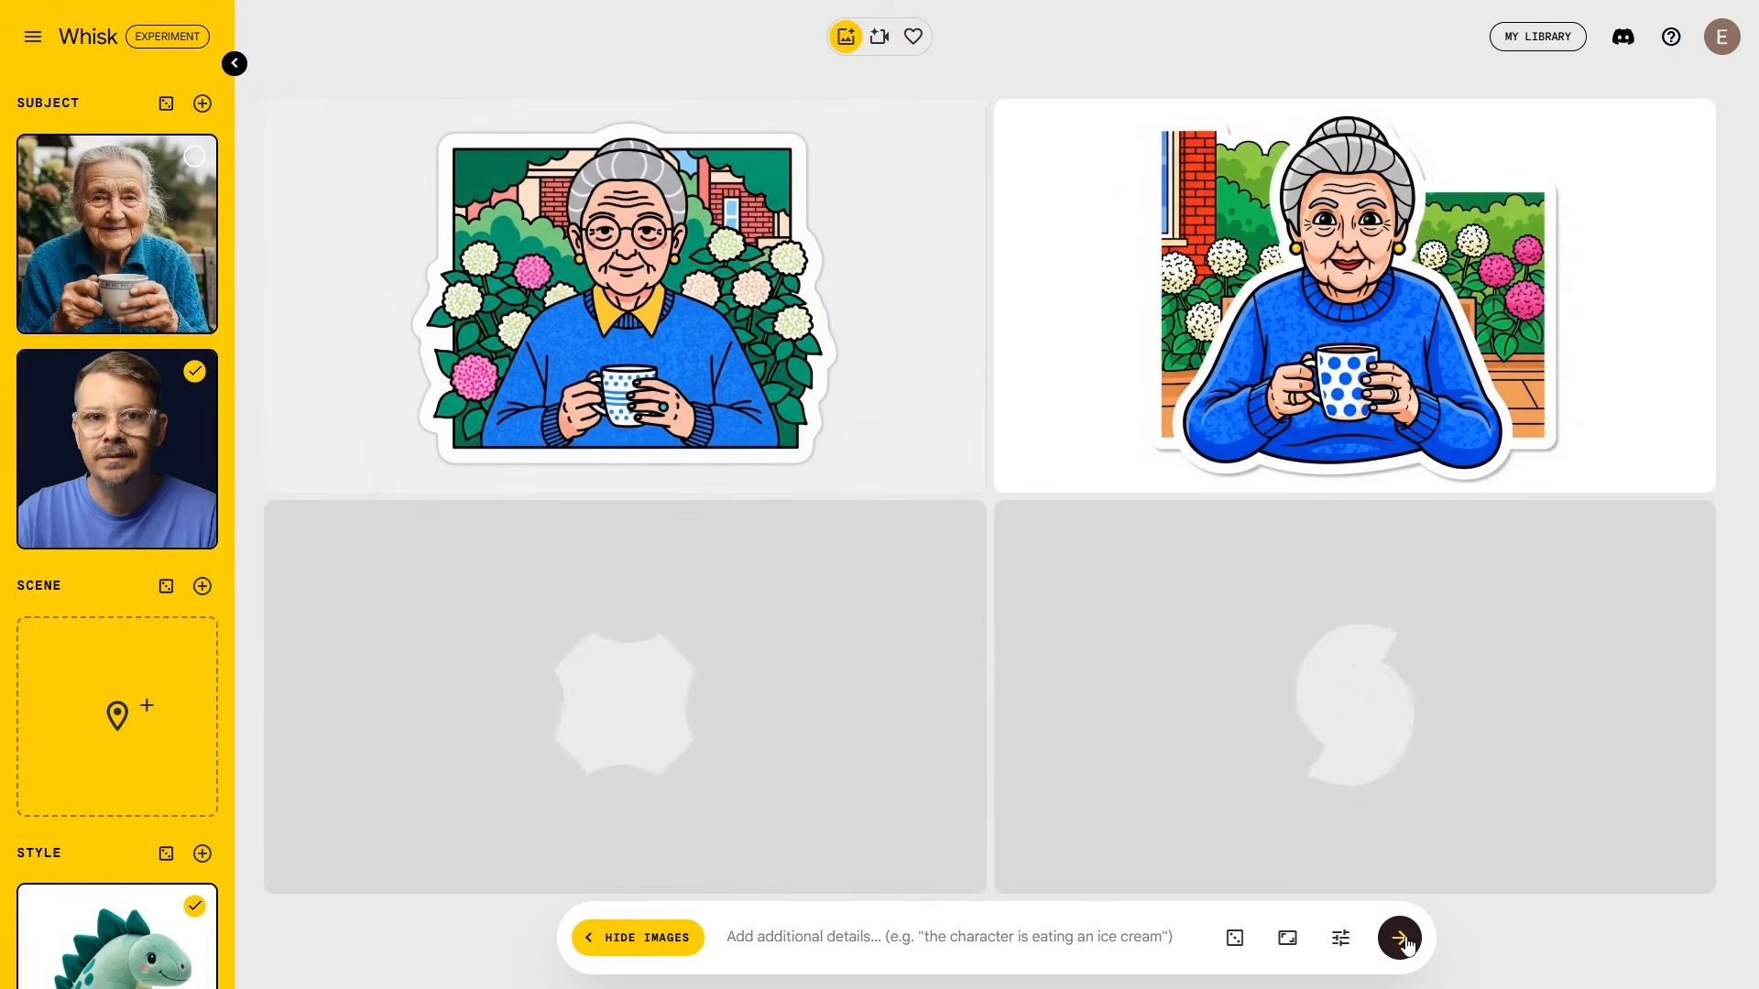
Step: Load the Chocolate Box template with the older woman included again as a subject
left_click(33, 37)
left_click(109, 119)
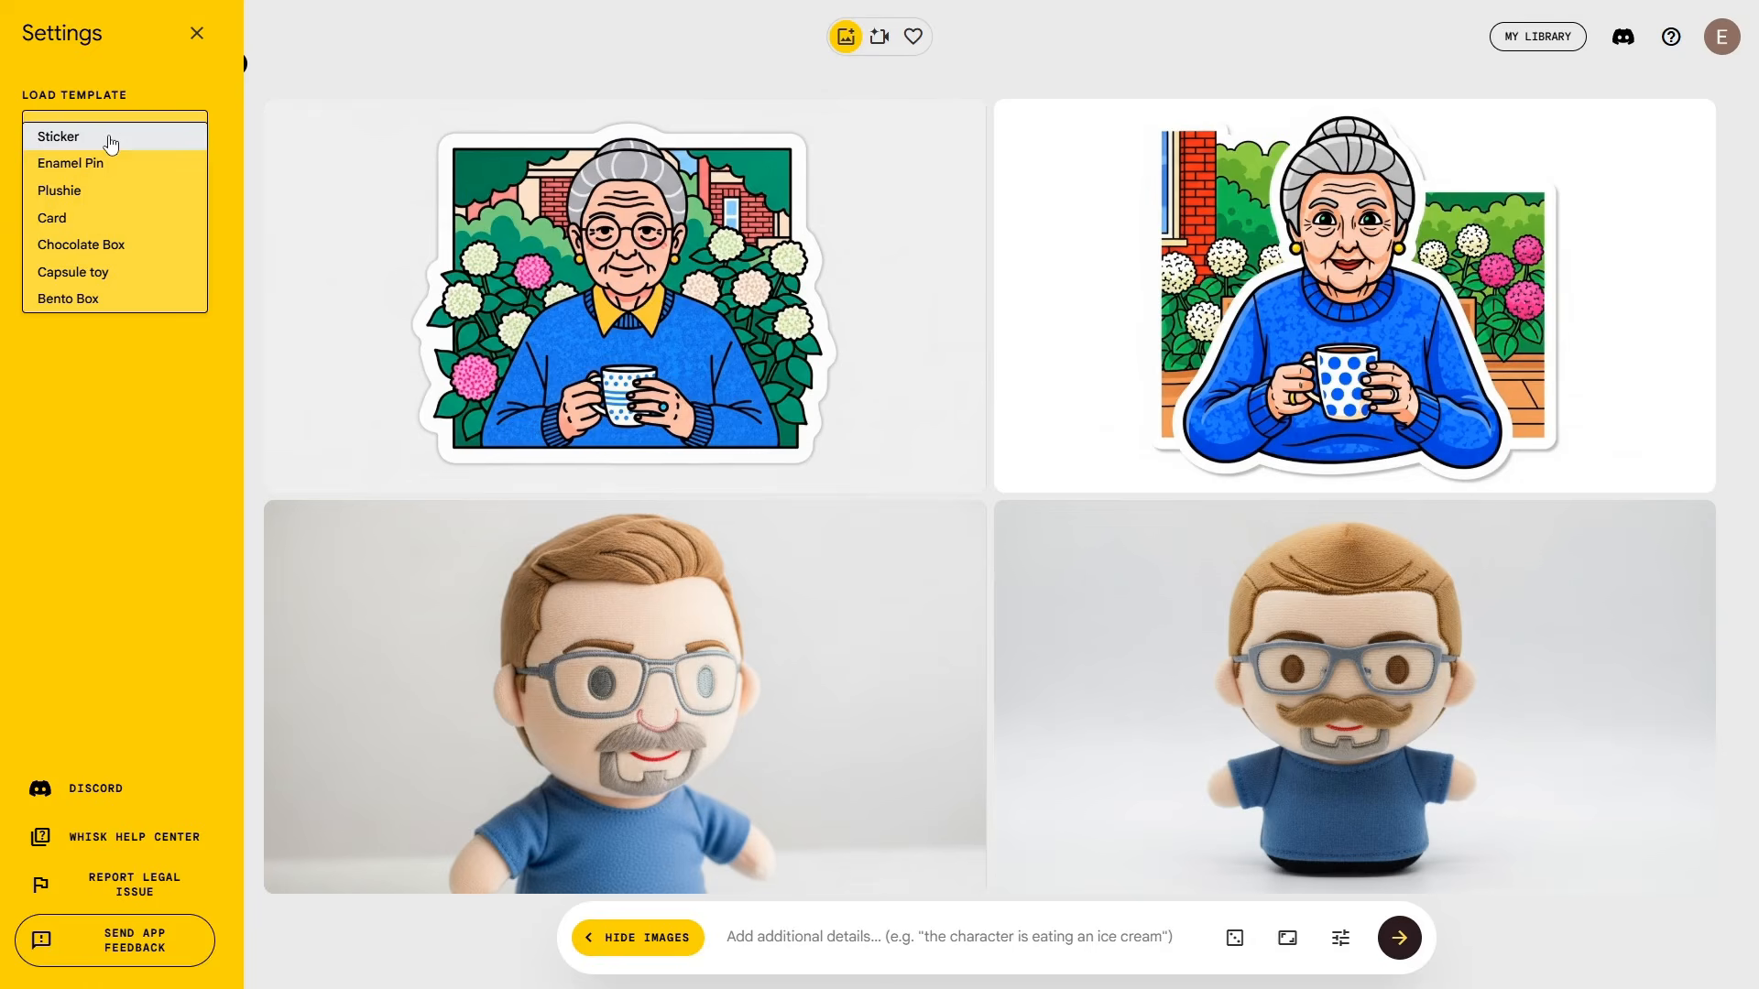
left_click(110, 245)
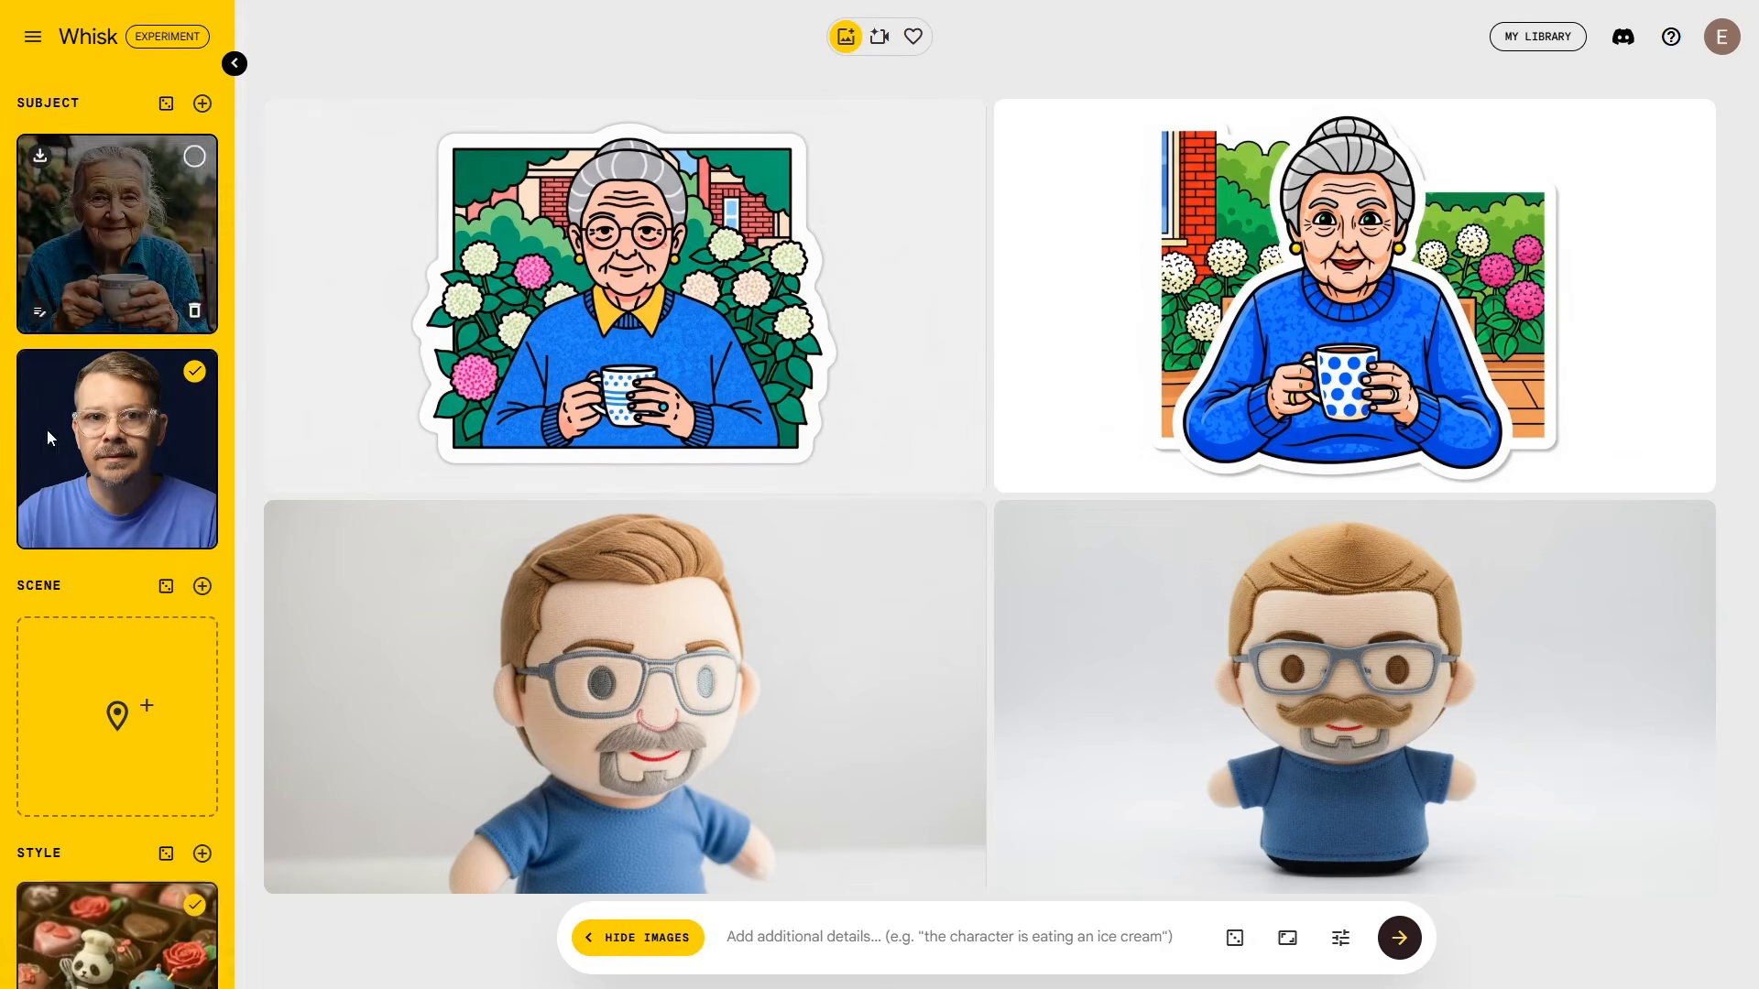
left_click(196, 157)
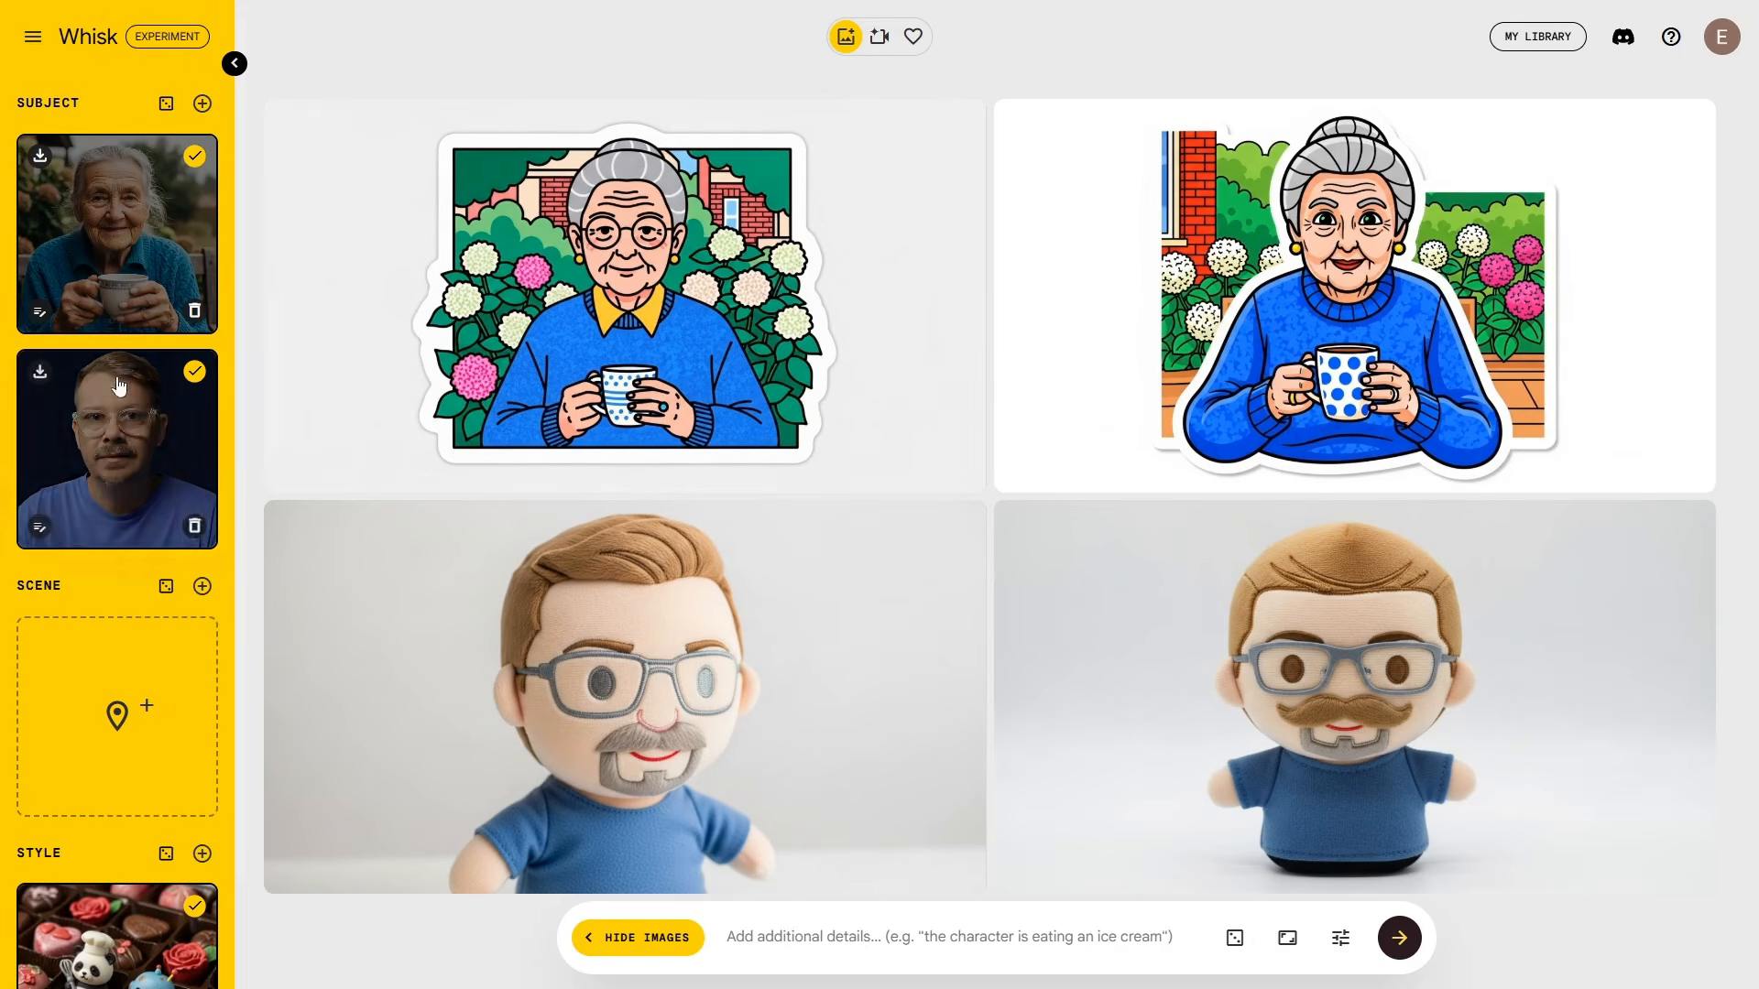
scroll(131, 336, "down", 1)
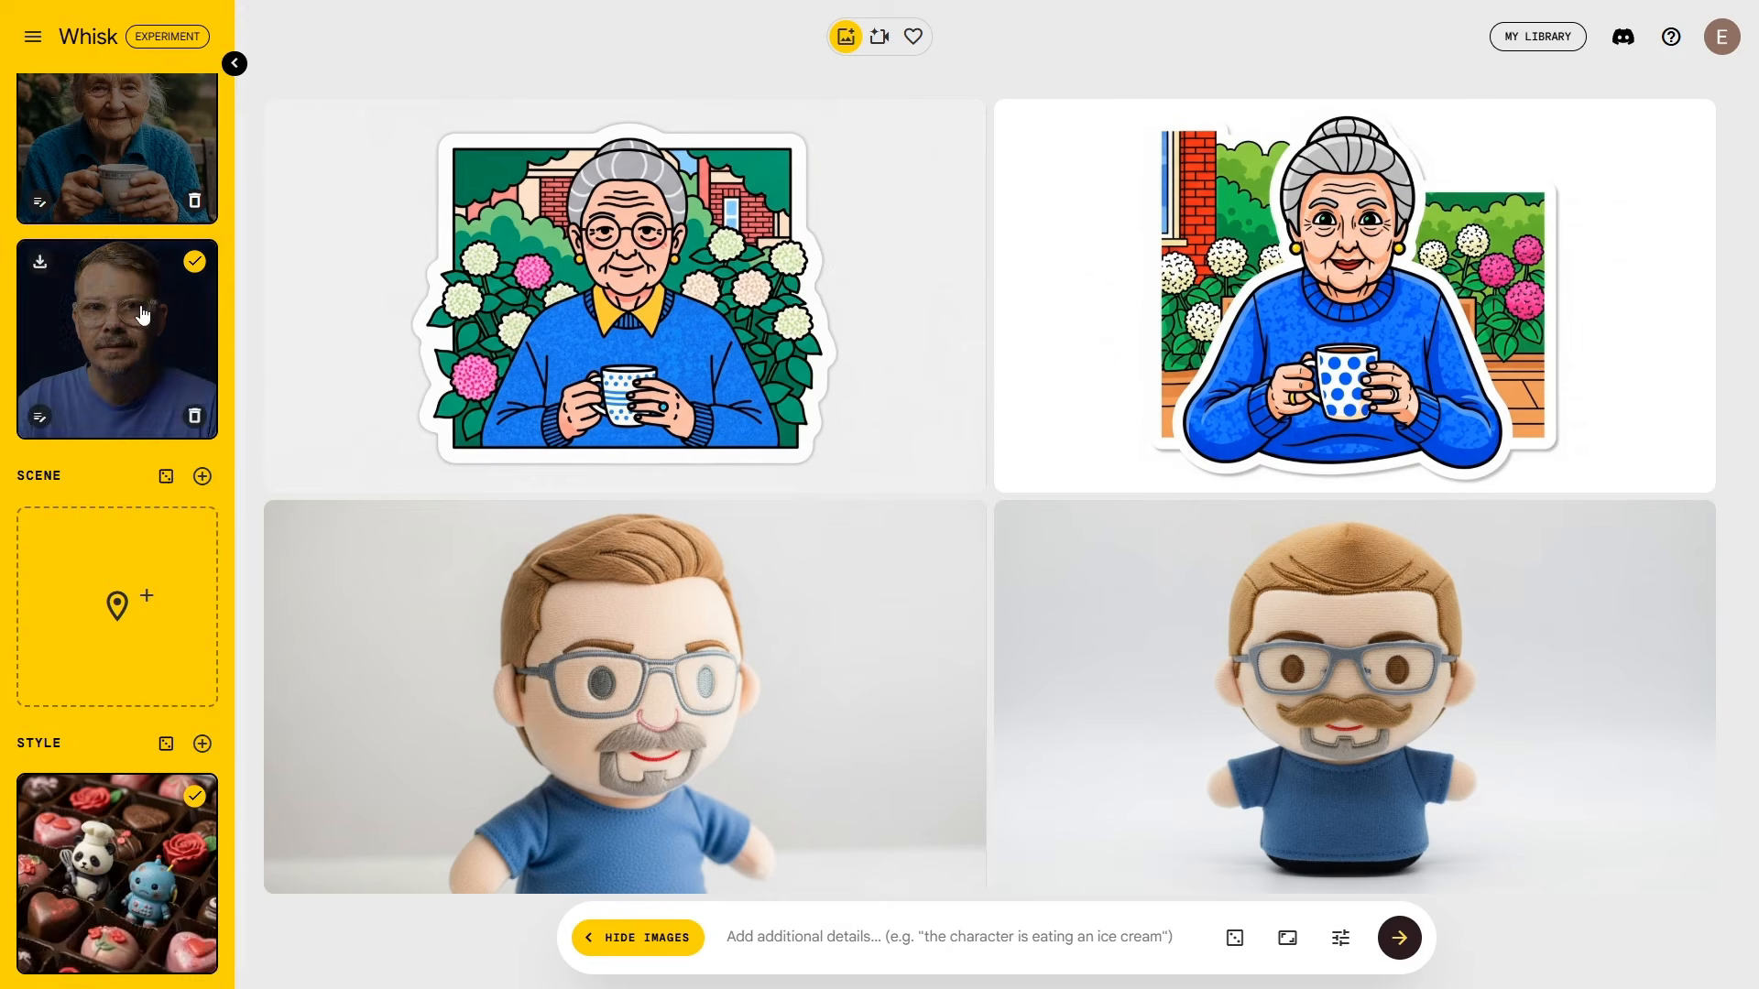
left_click(33, 36)
left_click(83, 151)
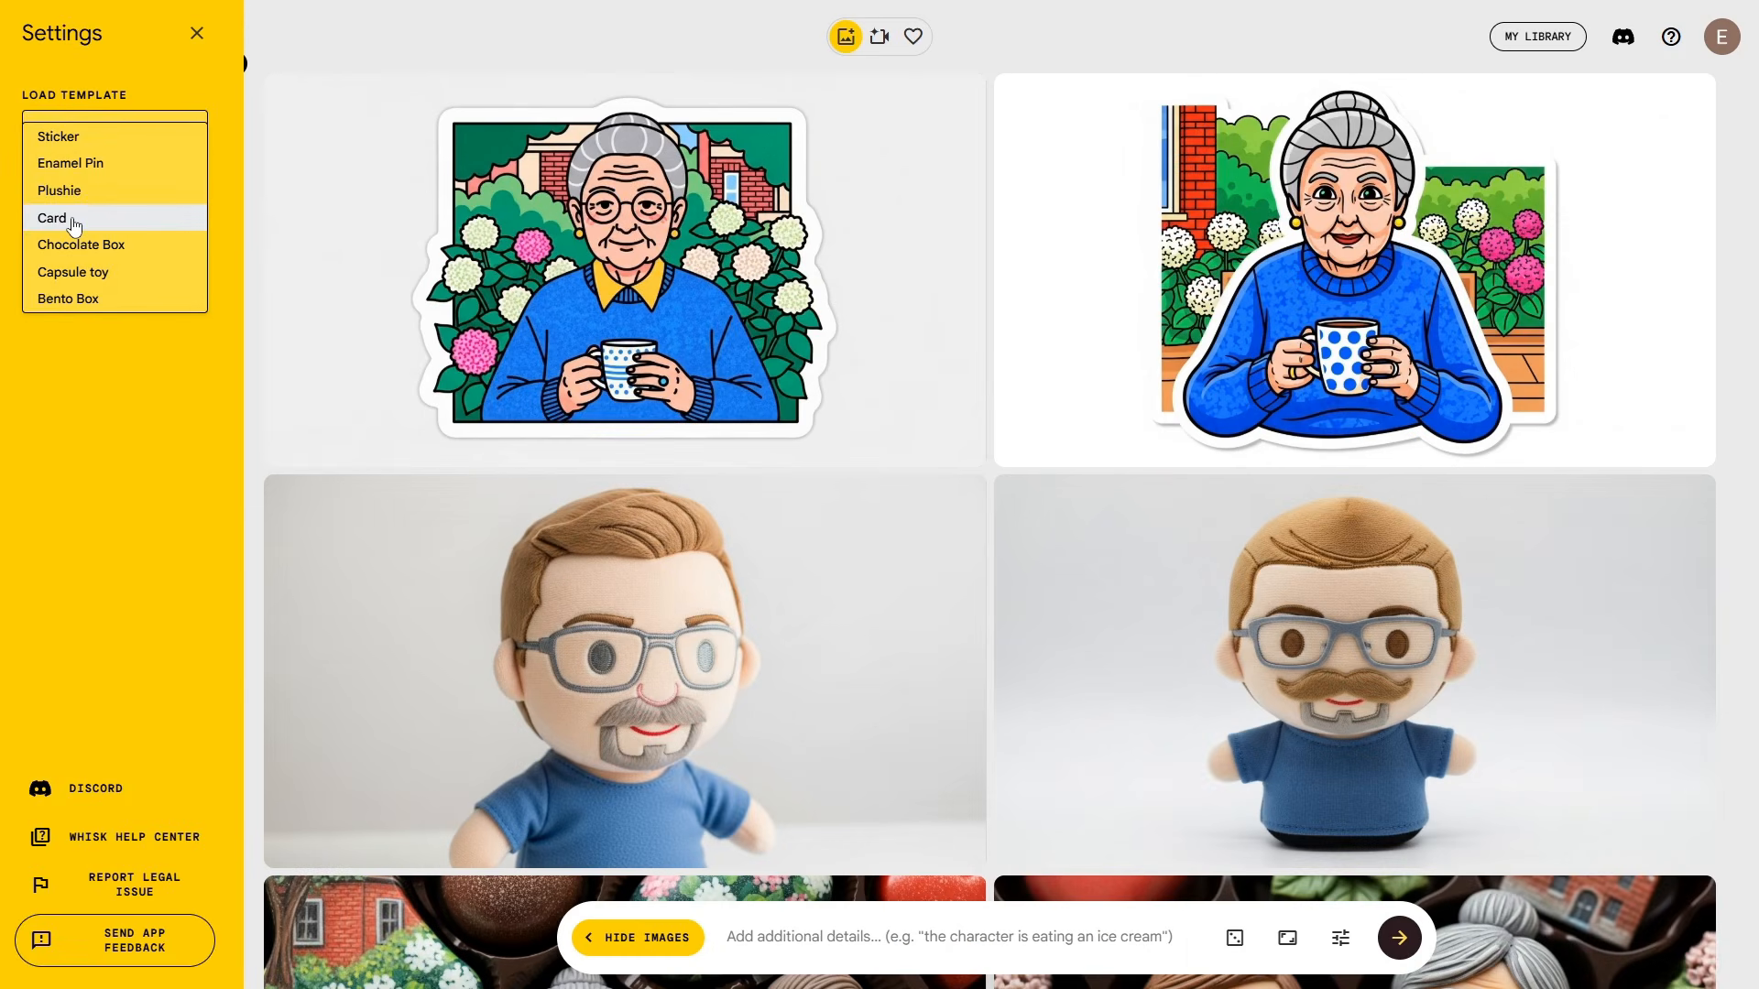
Step: Load the Card template and scroll through the plush and chocolate-box images
left_click(74, 225)
scroll(118, 821, "down", 1)
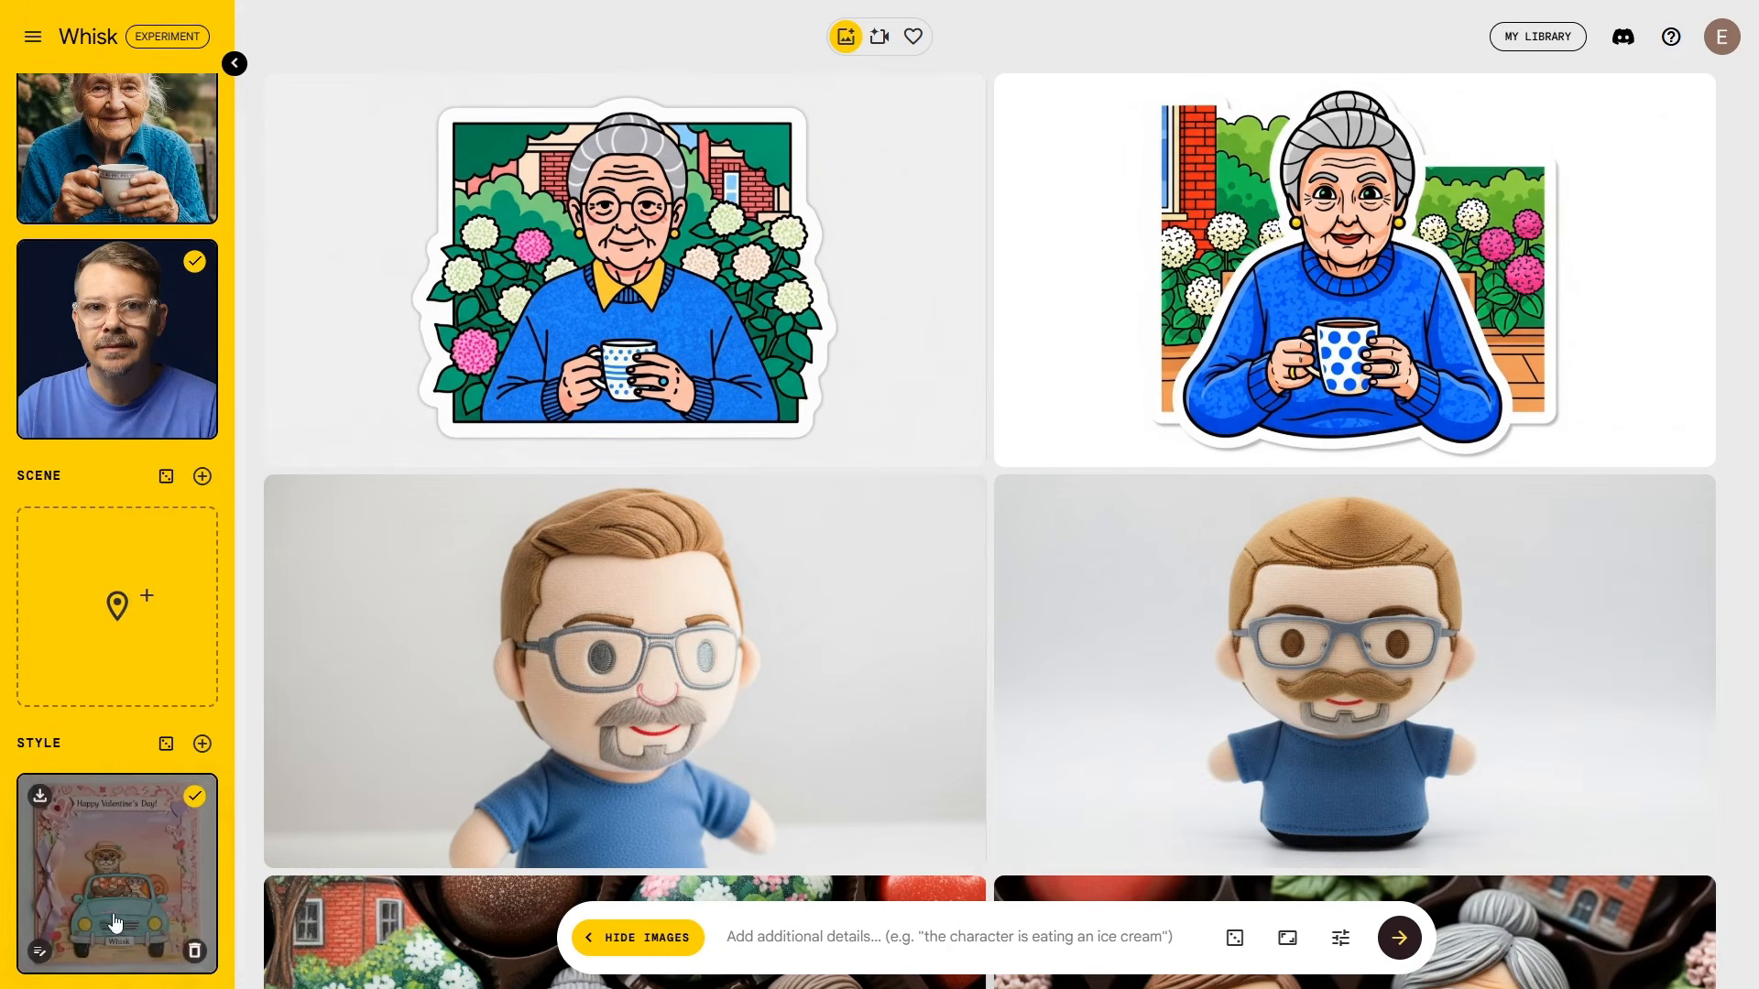
scroll(104, 614, "up", 1)
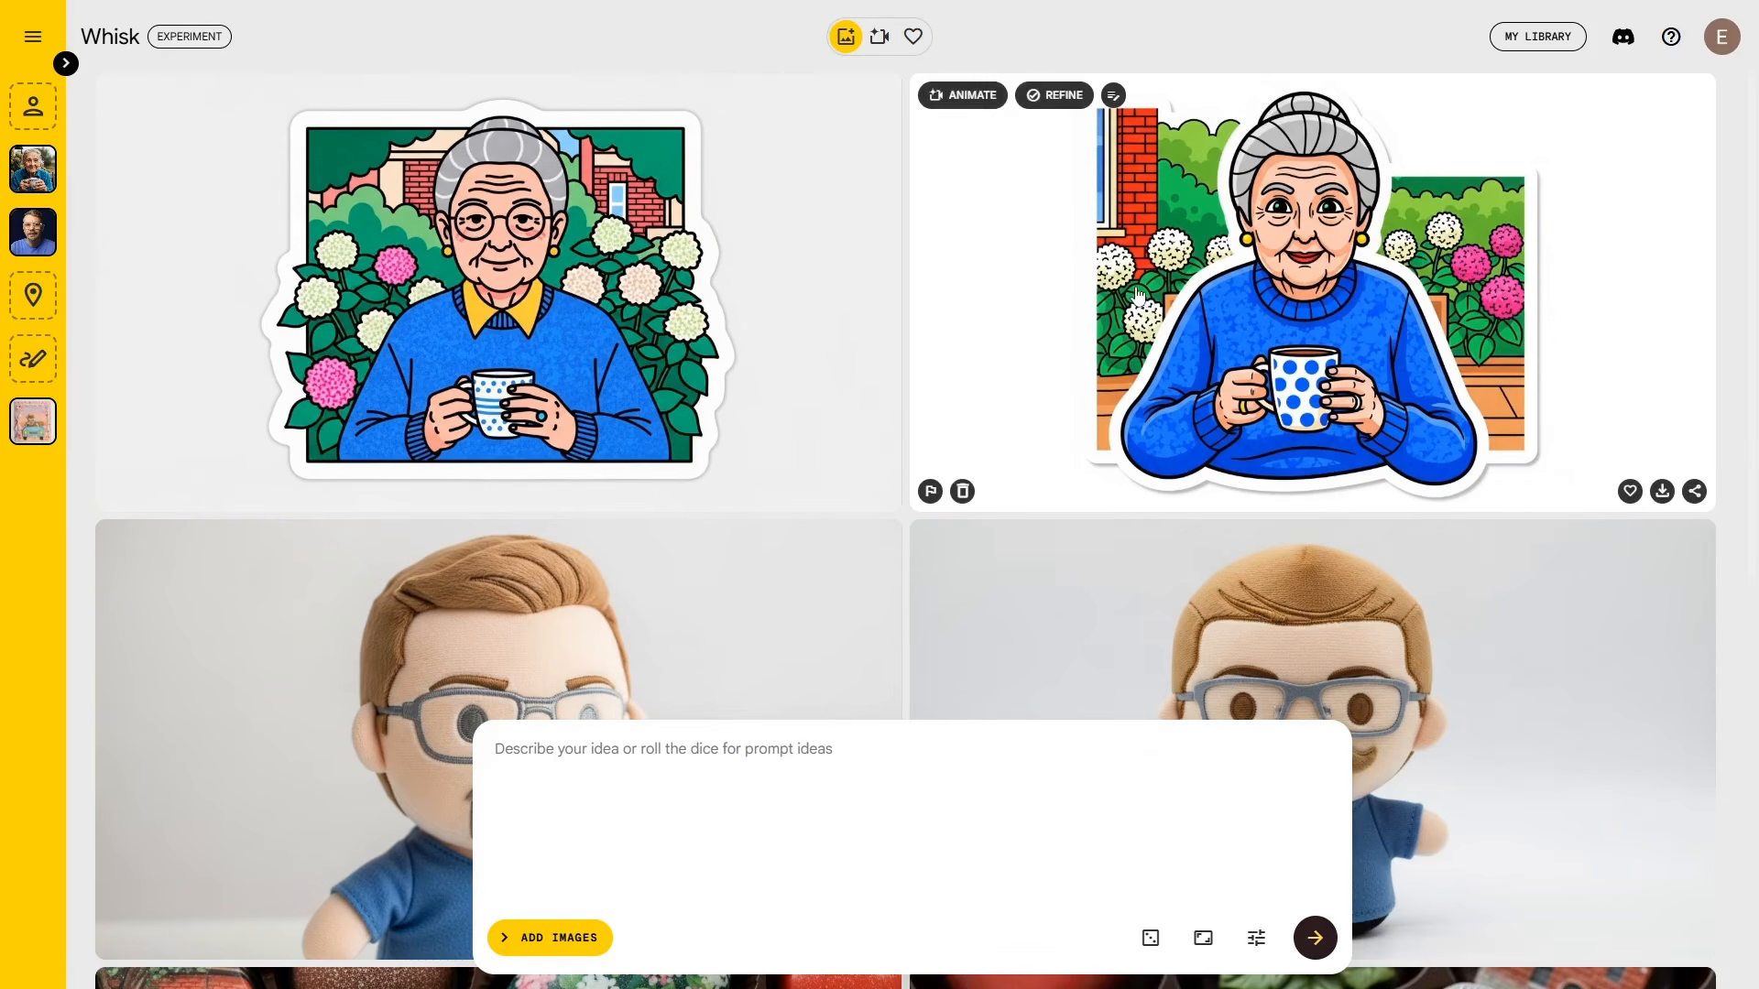
scroll(990, 294, "down", 5)
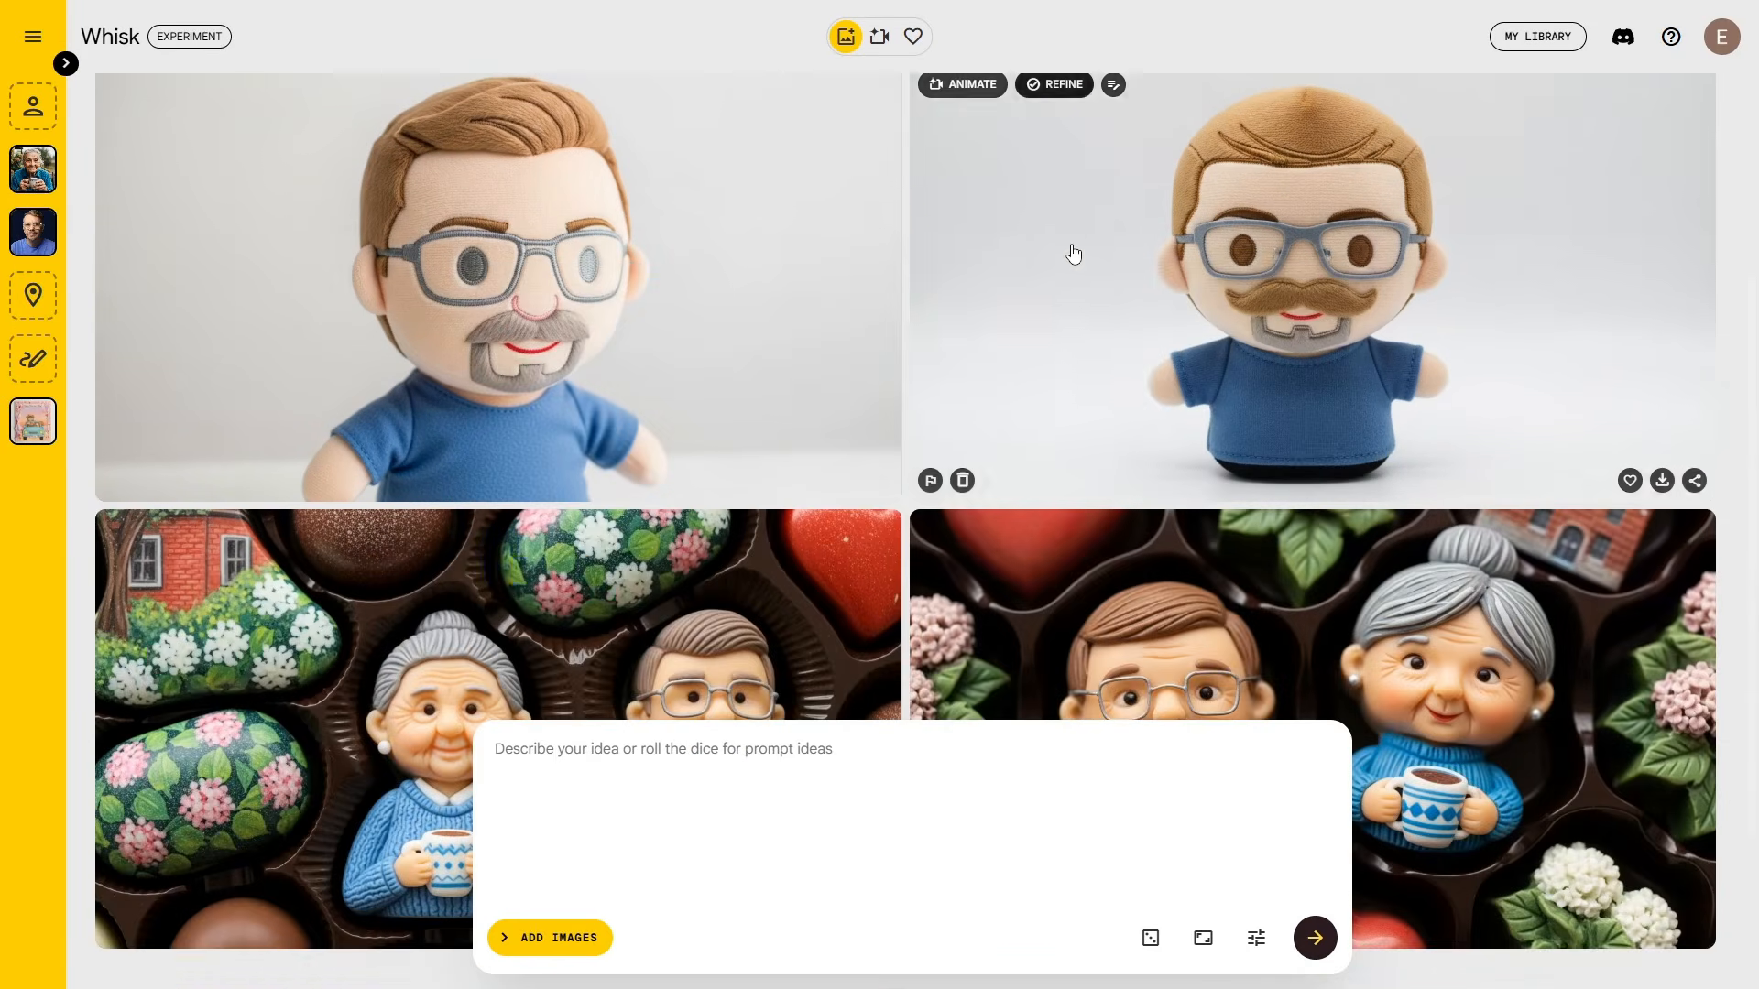
scroll(785, 474, "up", 1)
scroll(331, 807, "down", 4)
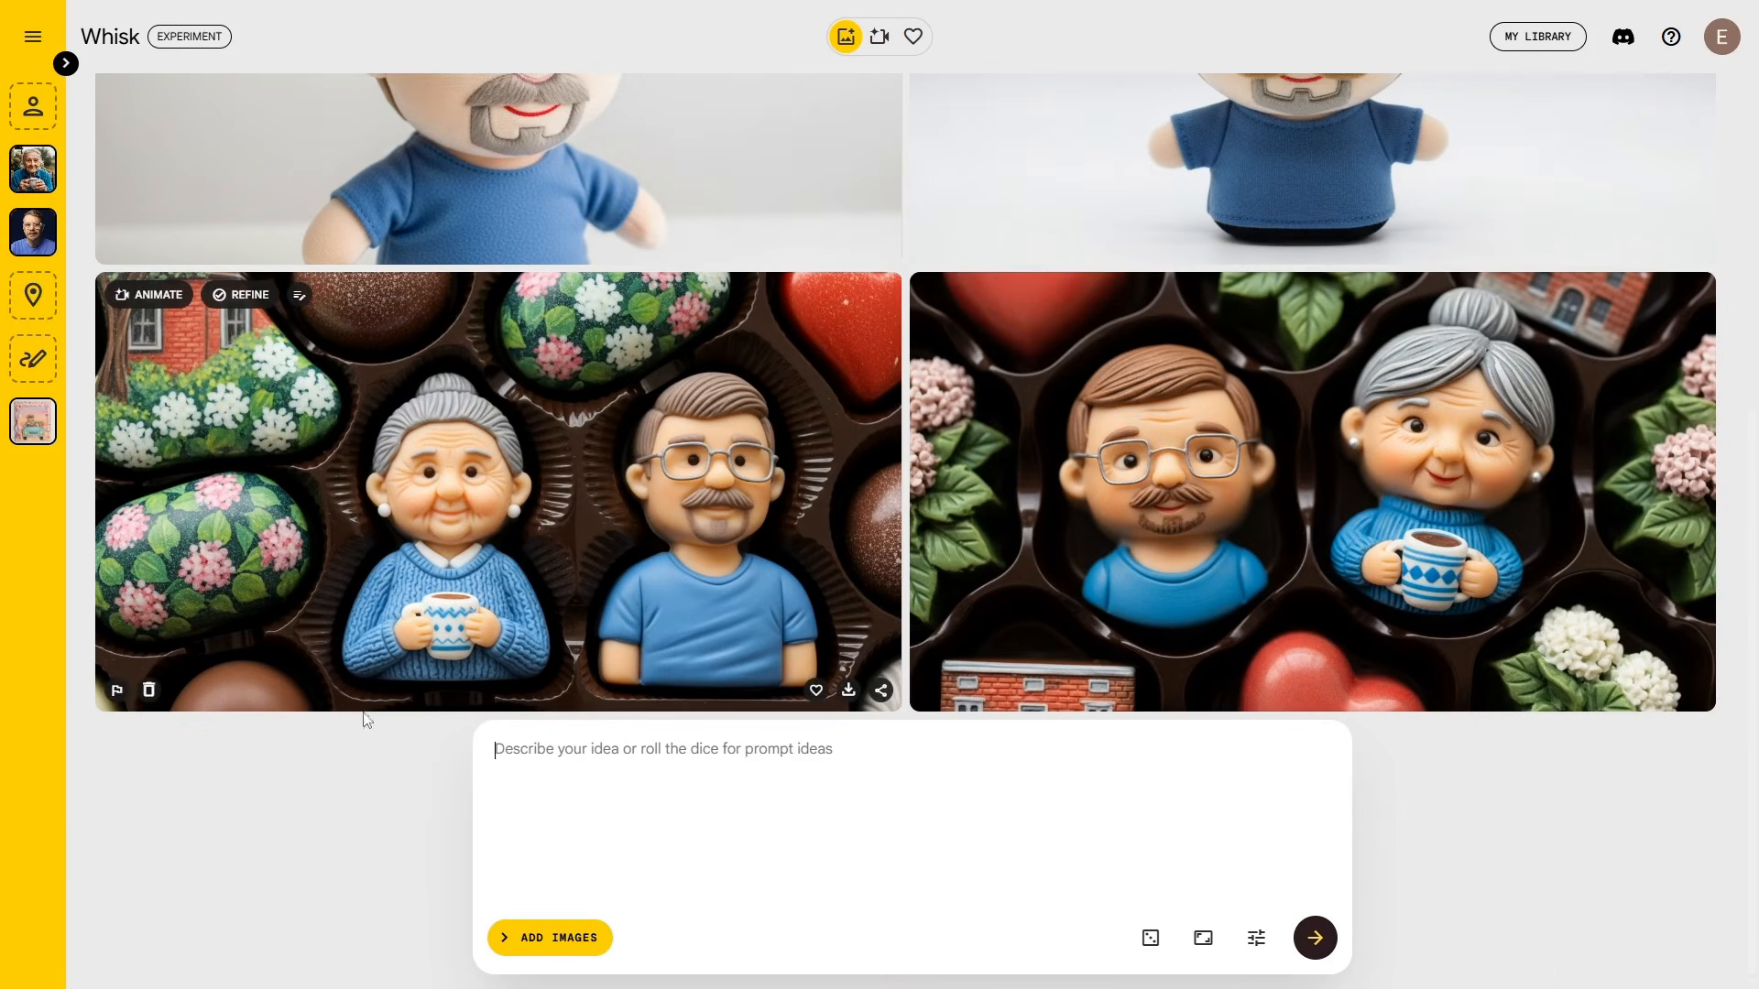
scroll(220, 495, "up", 7)
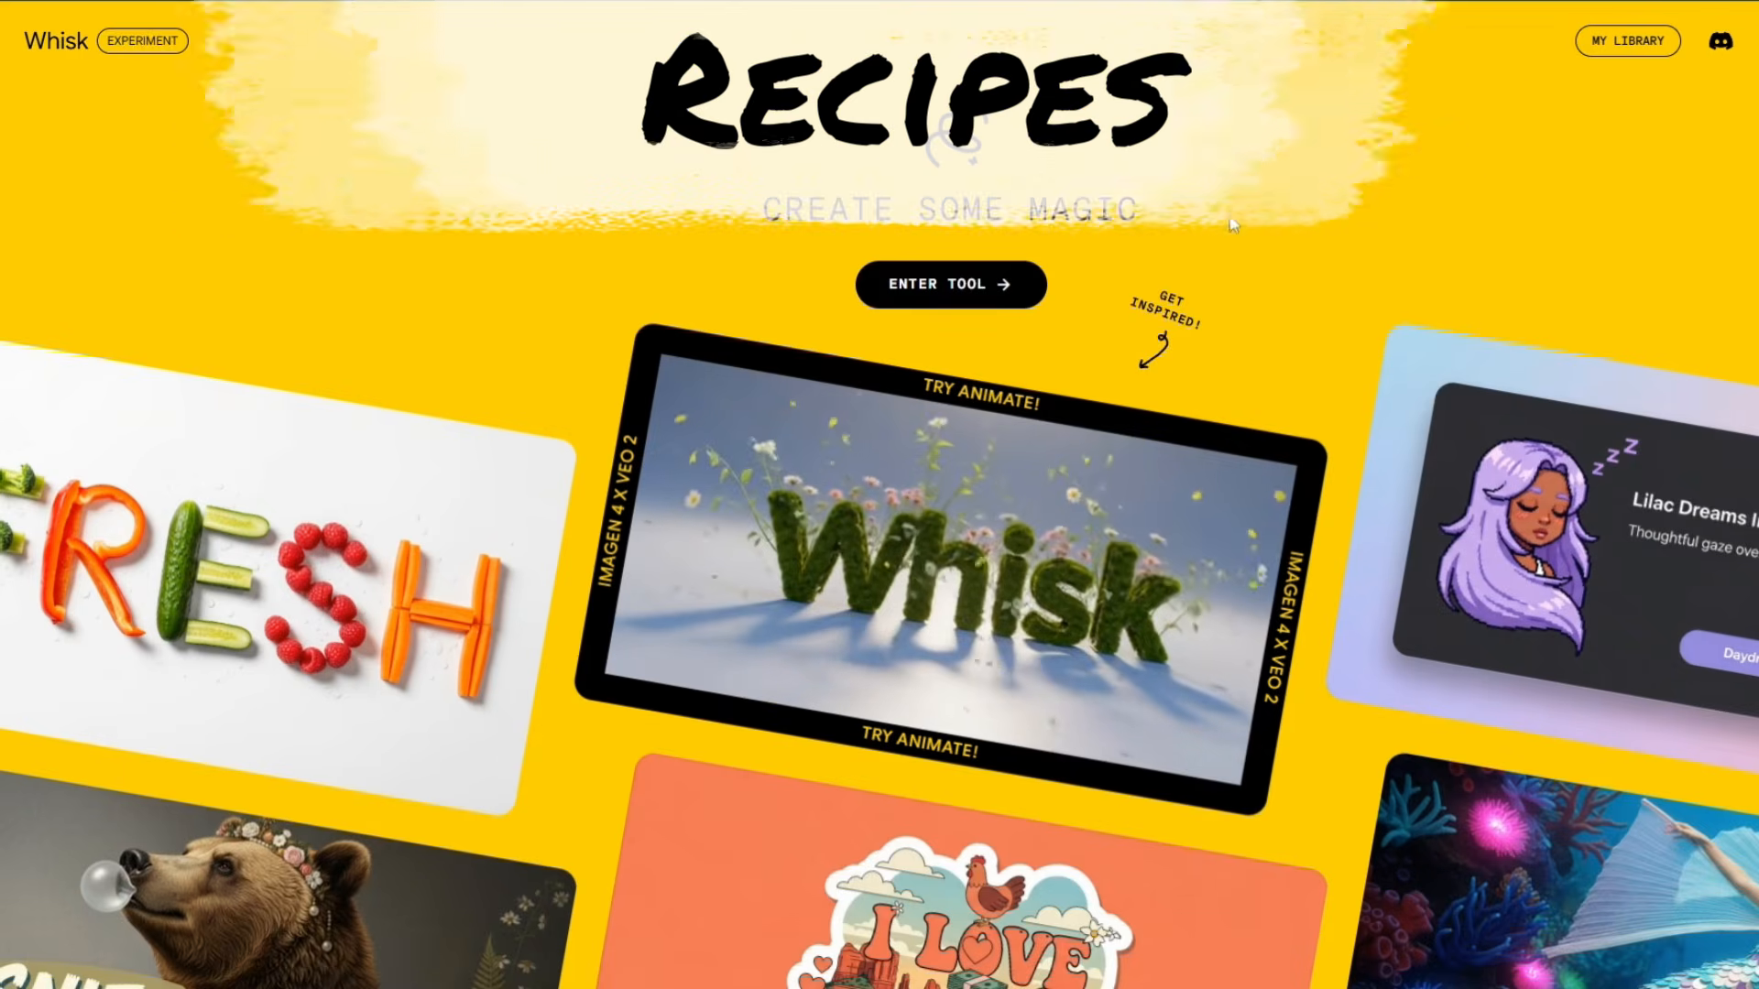
Step: Open the Mount Gouda candle recipe from the landing gallery and load it with Make Your Own
scroll(1245, 217, "down", 10)
scroll(1244, 217, "down", 2)
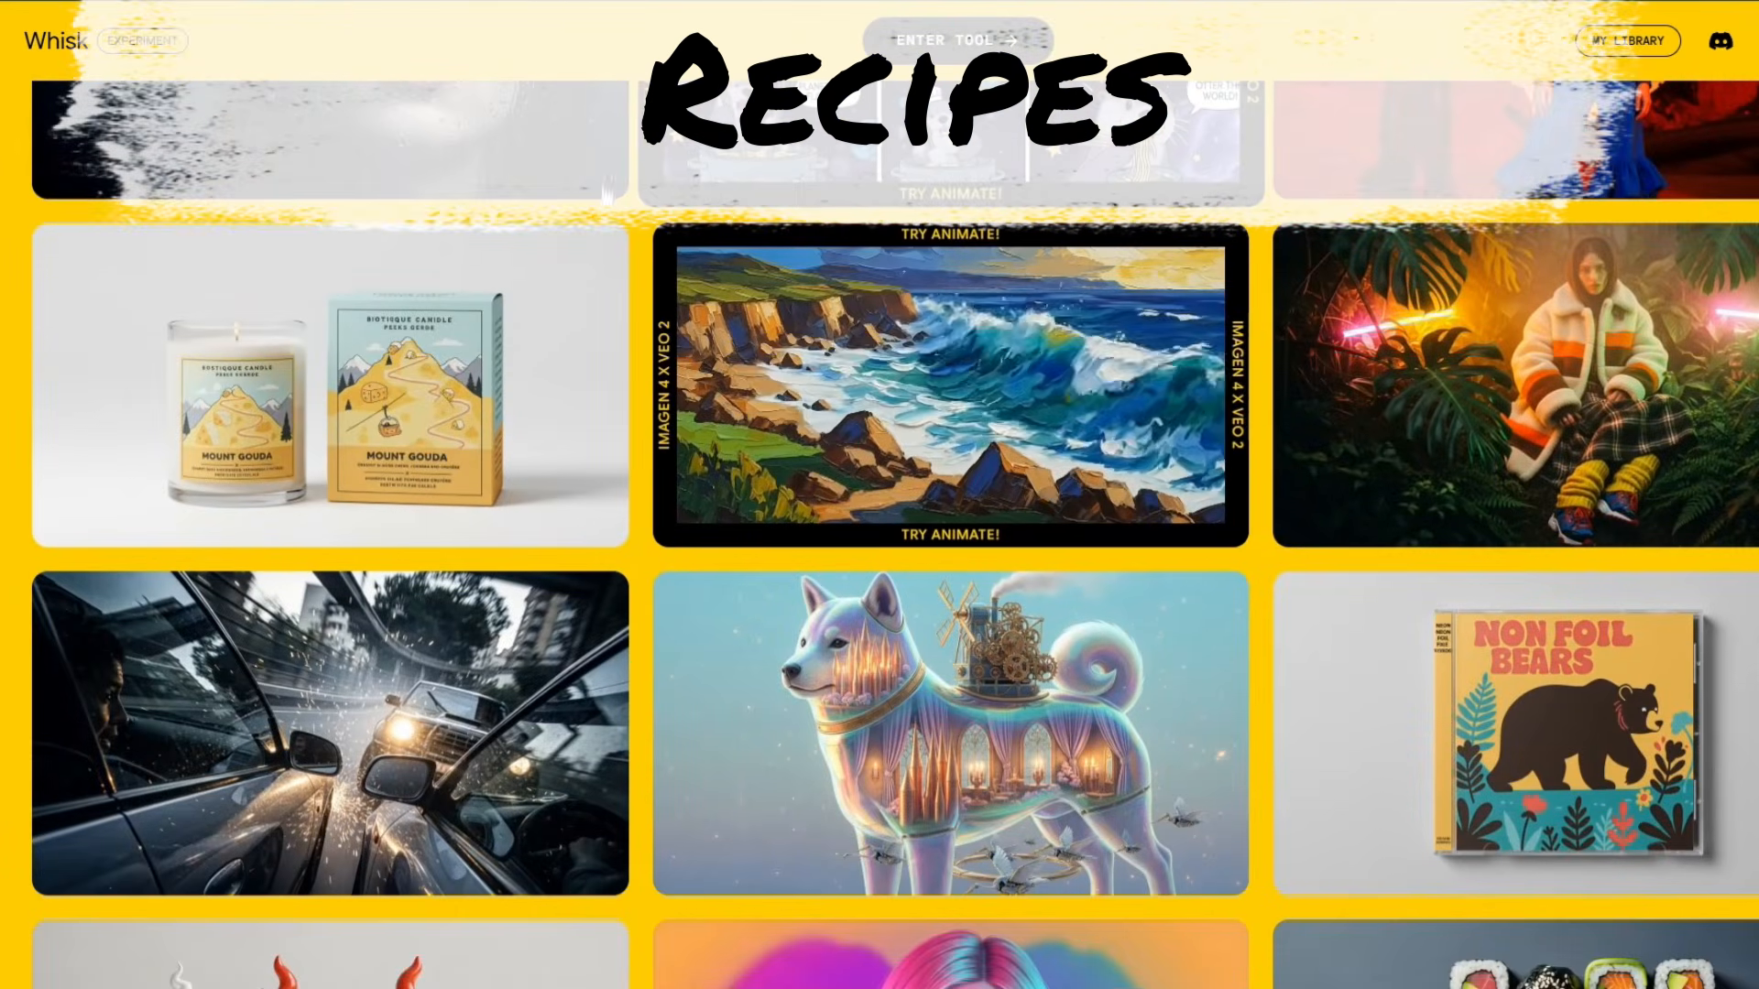
left_click(348, 413)
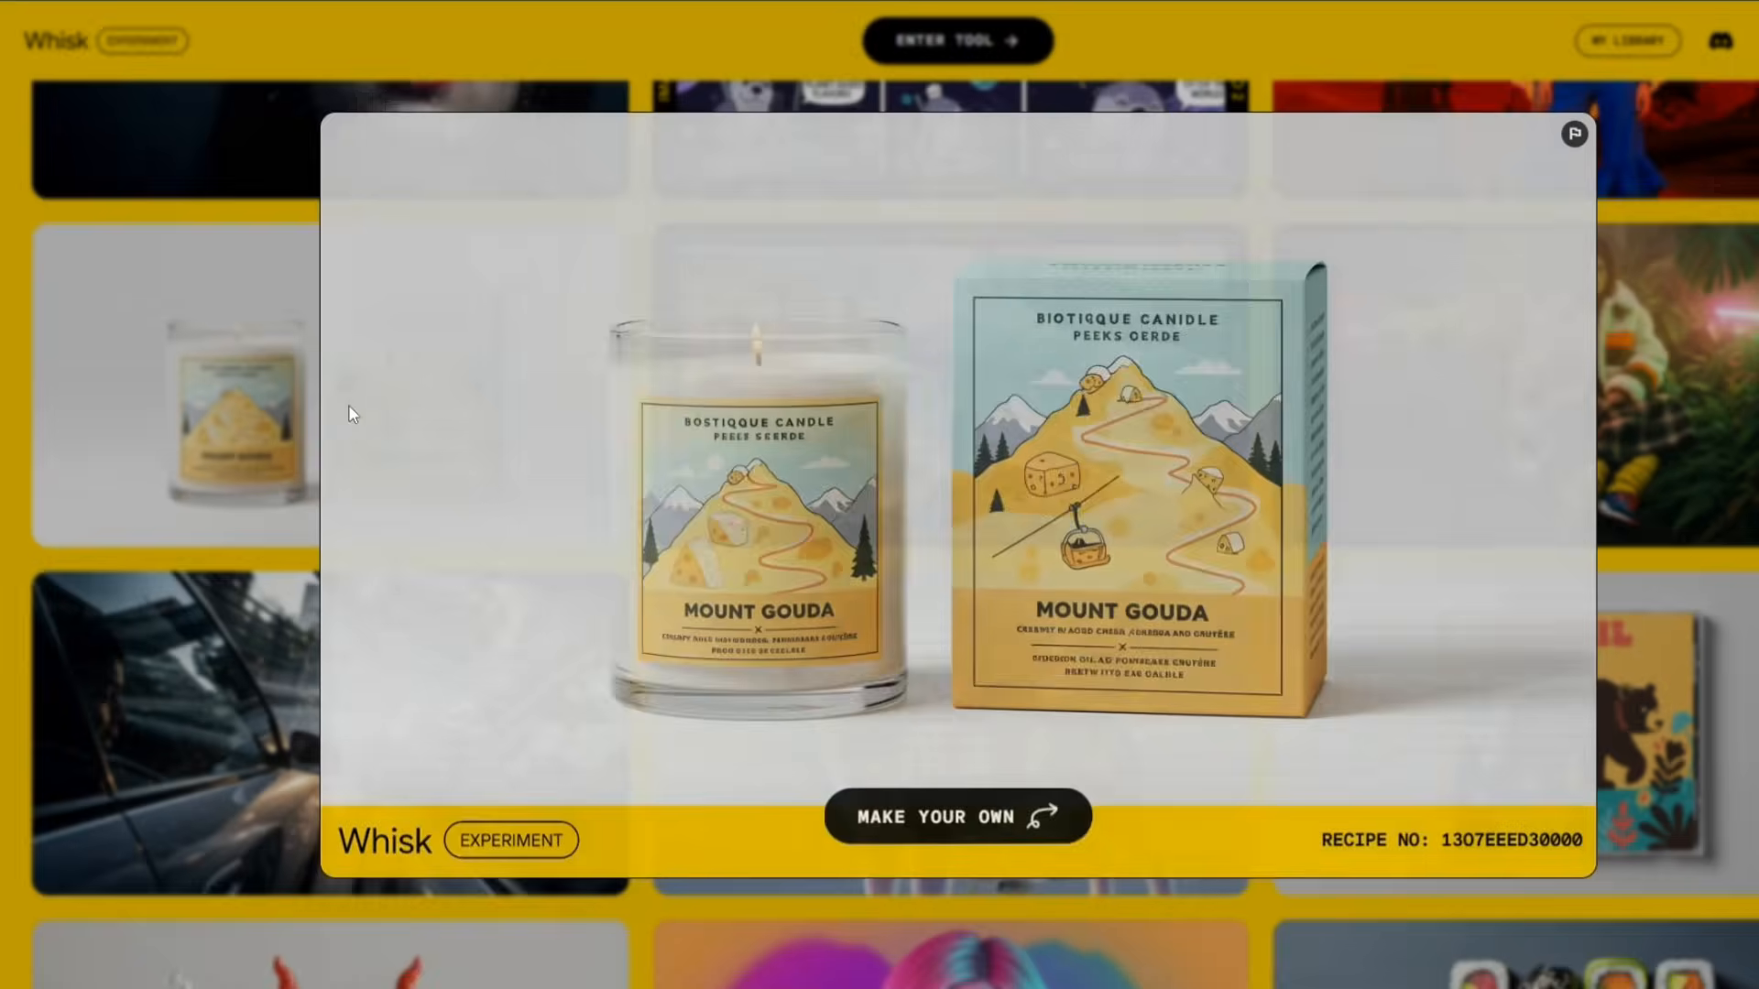
left_click(931, 818)
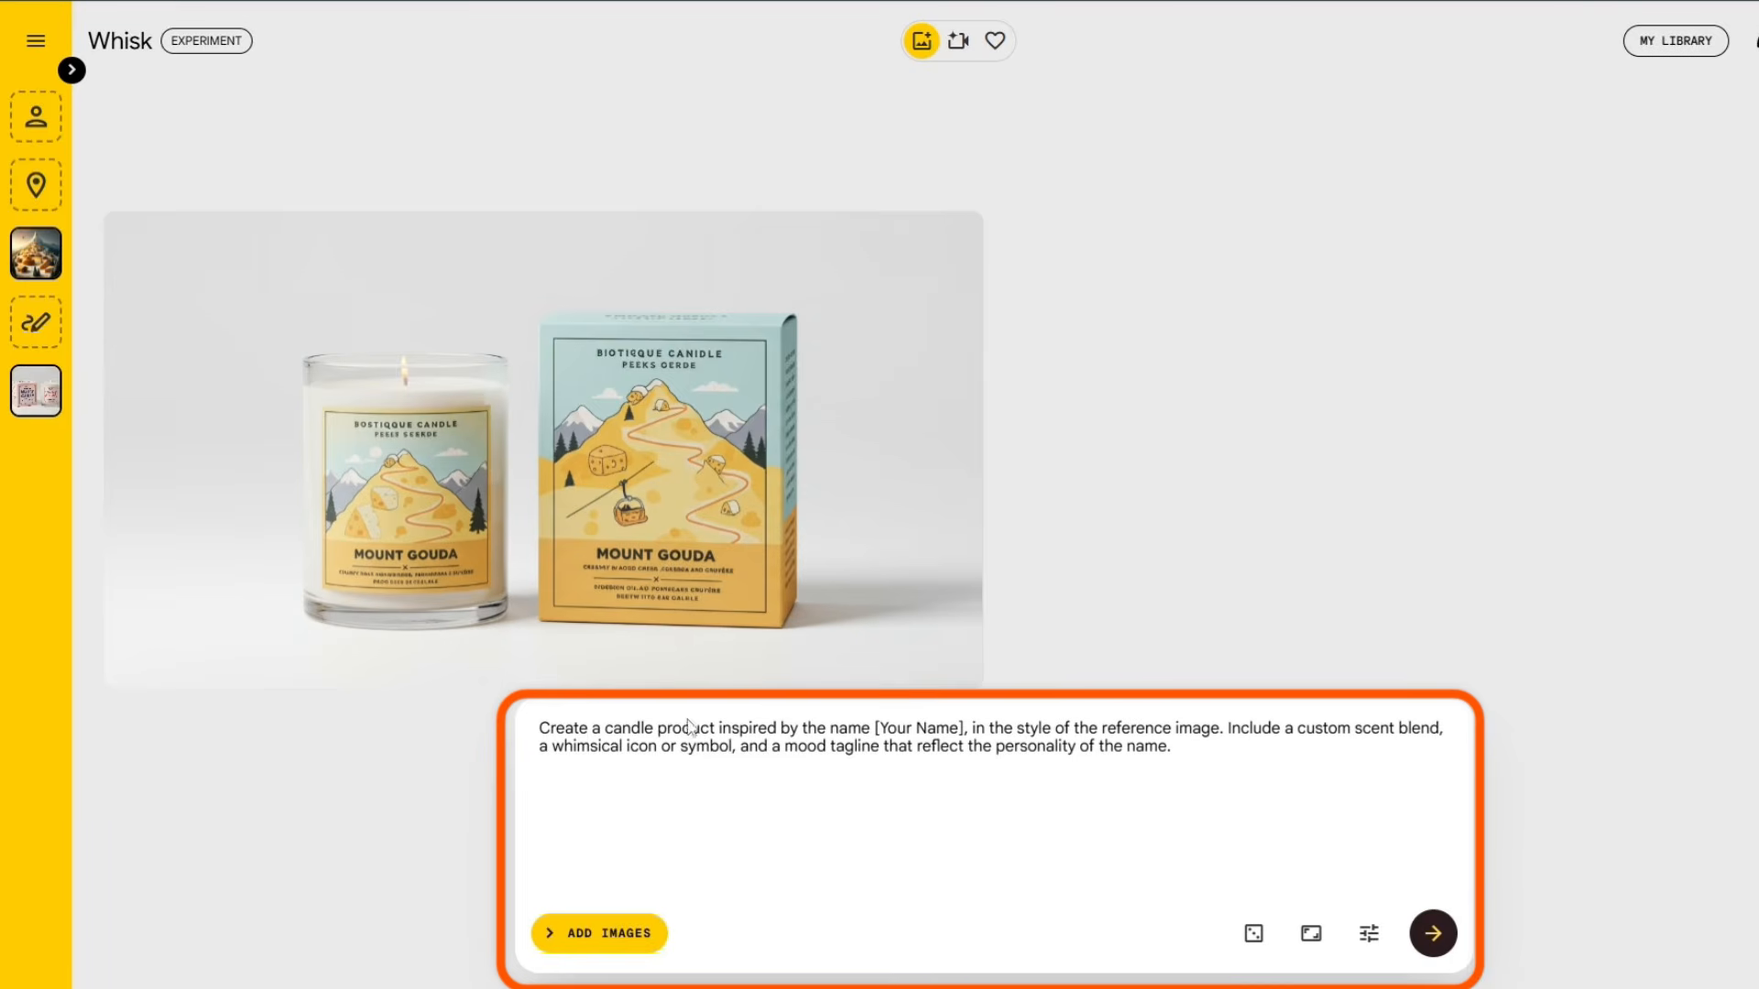
Step: Replace the mountain village scene with a generated orange basket image, then generate Smello candle images
left_click(72, 71)
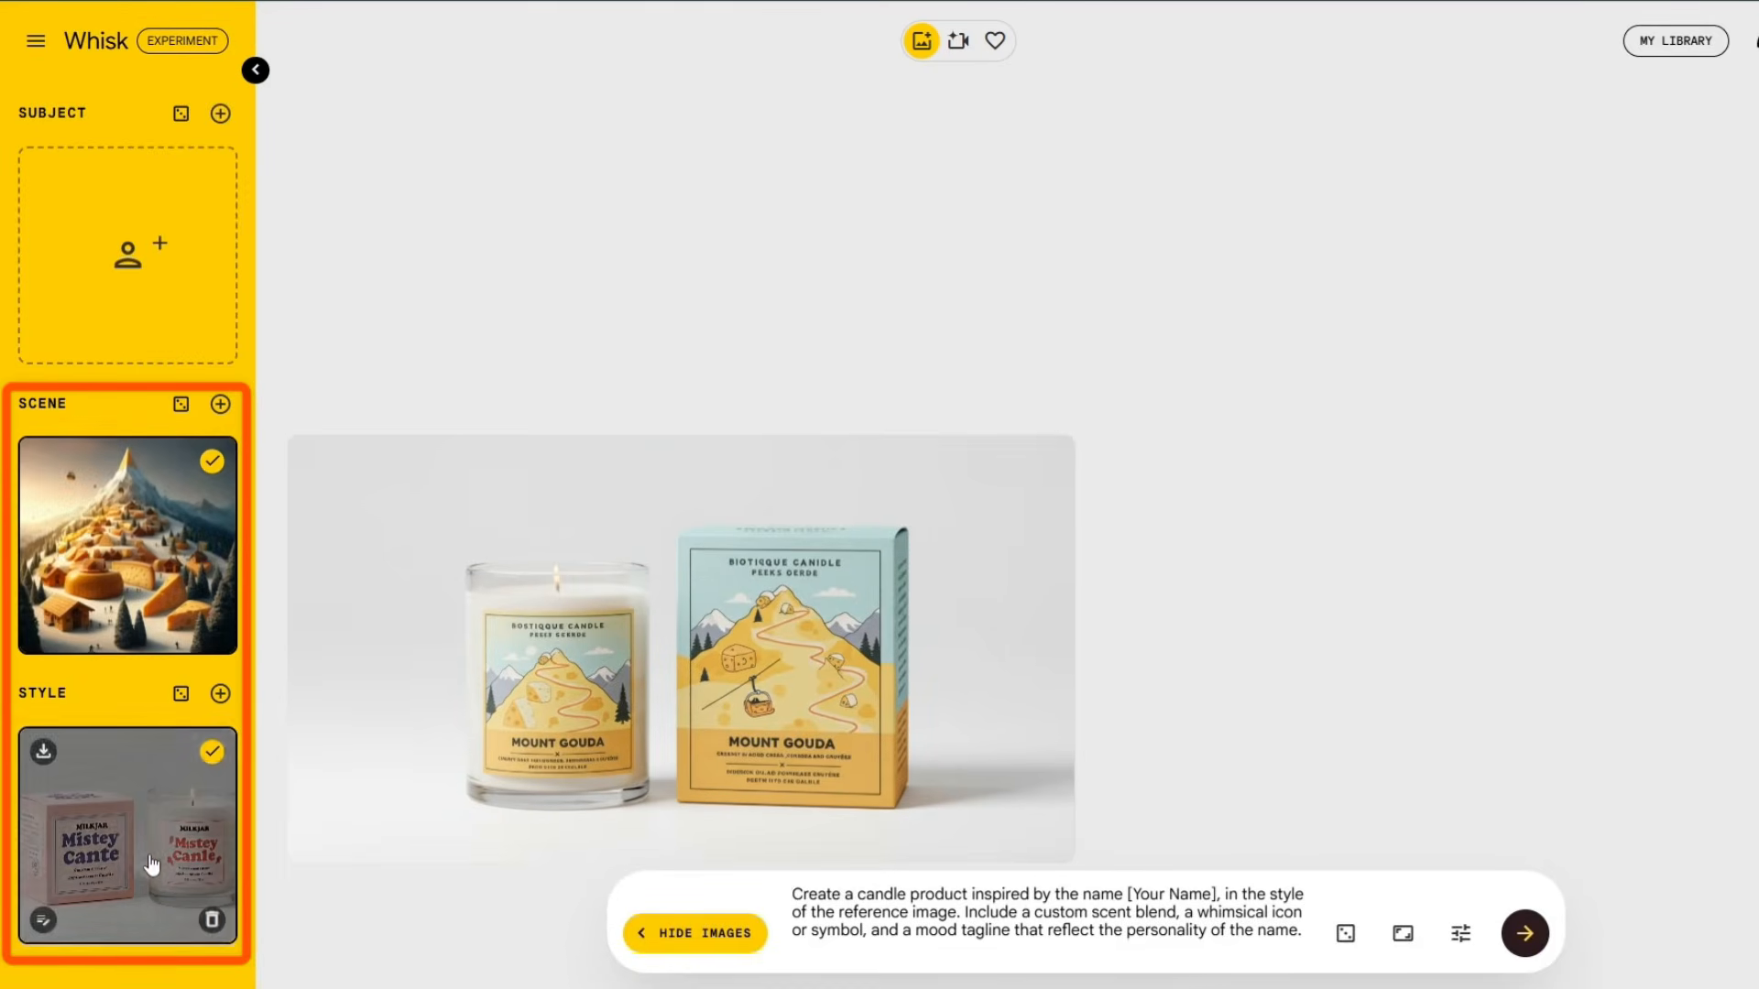
left_click(212, 630)
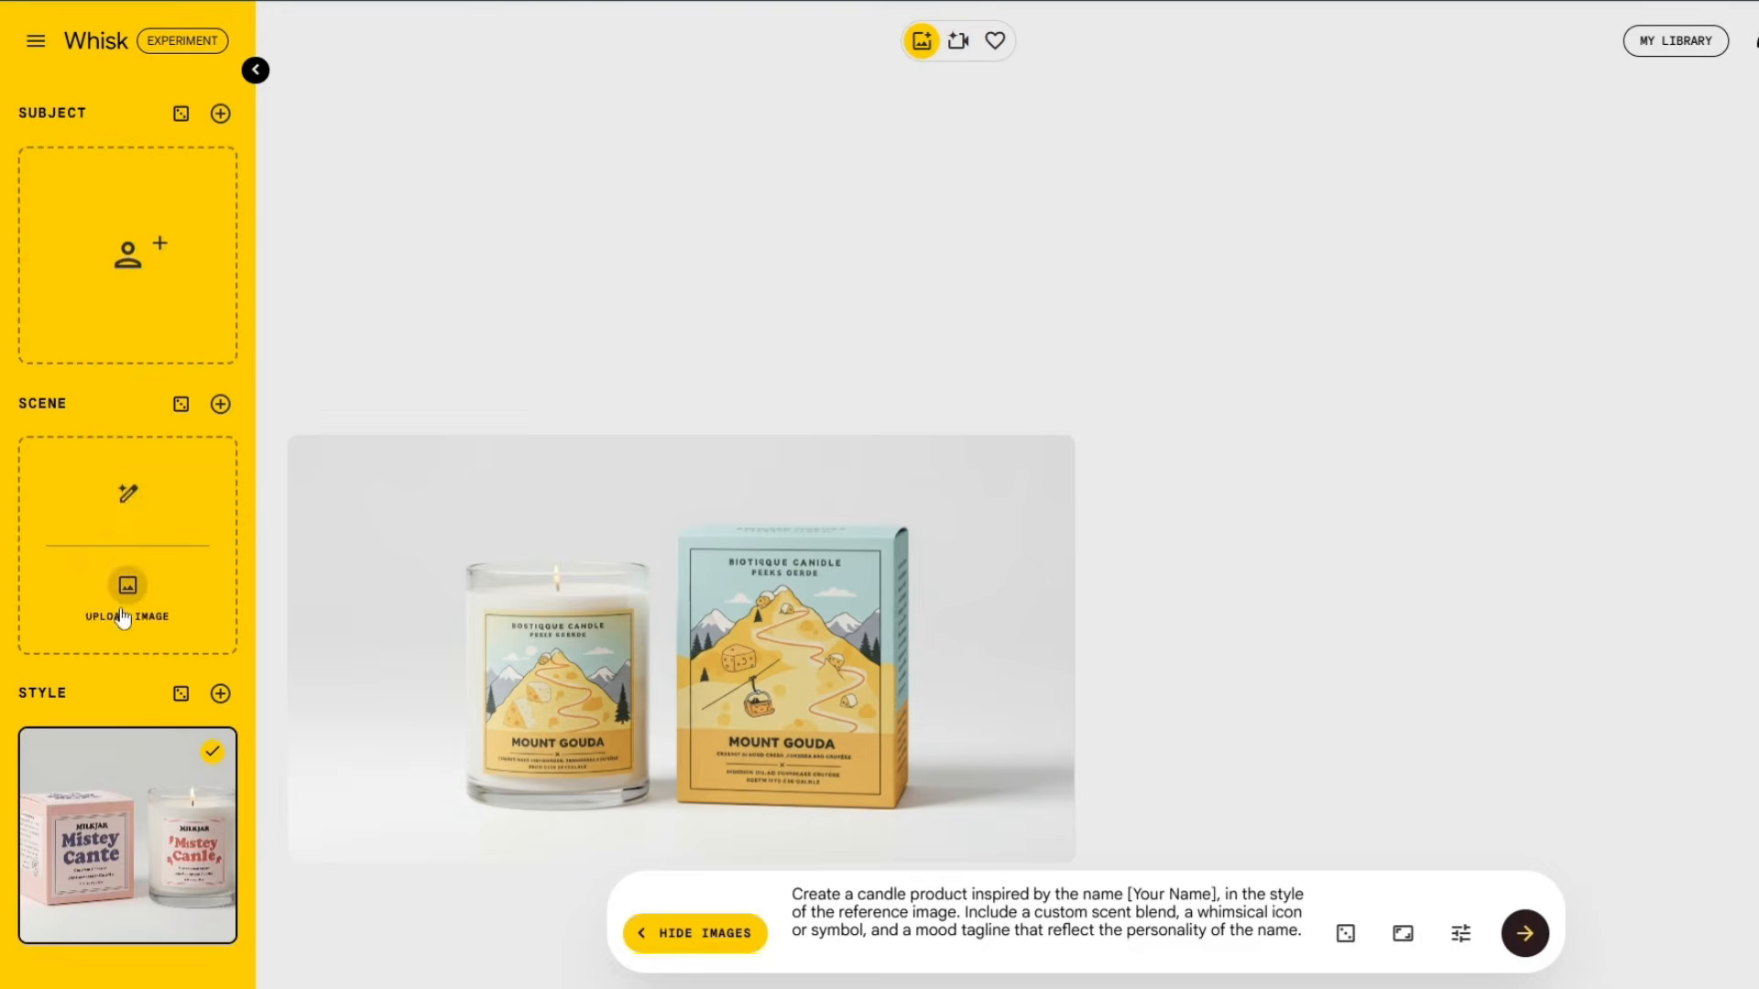
left_click(128, 485)
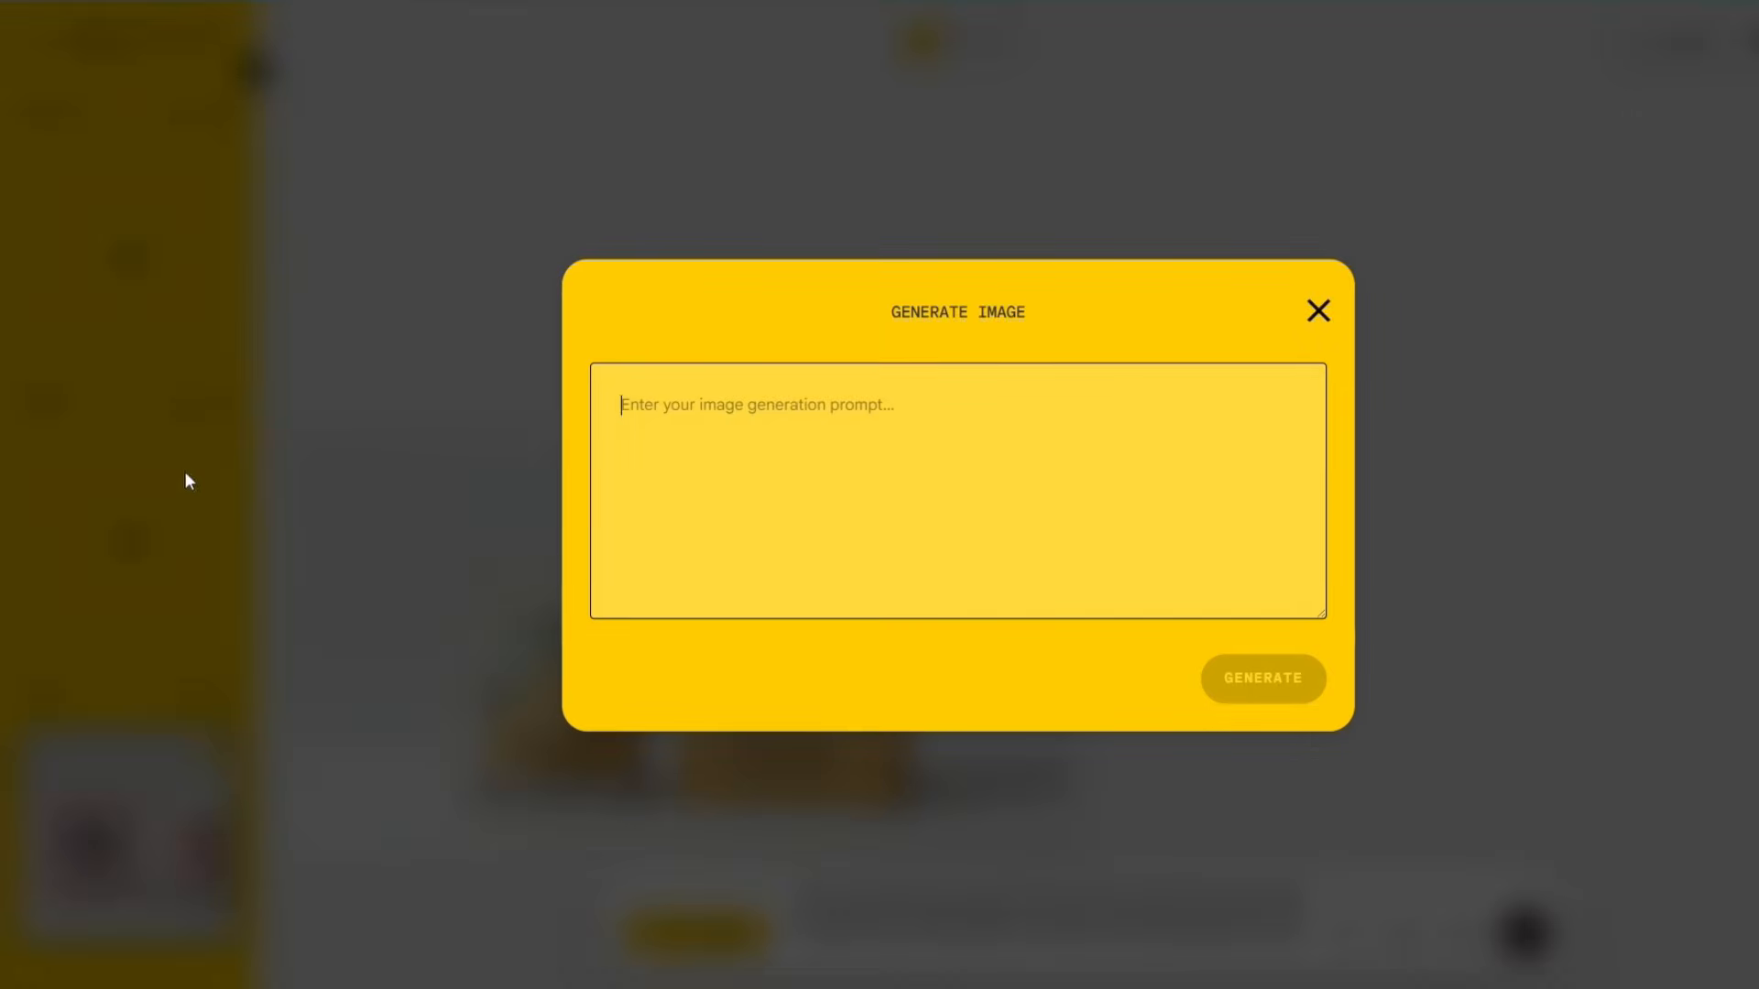
left_click(790, 467)
type("fresh oranges in a basket")
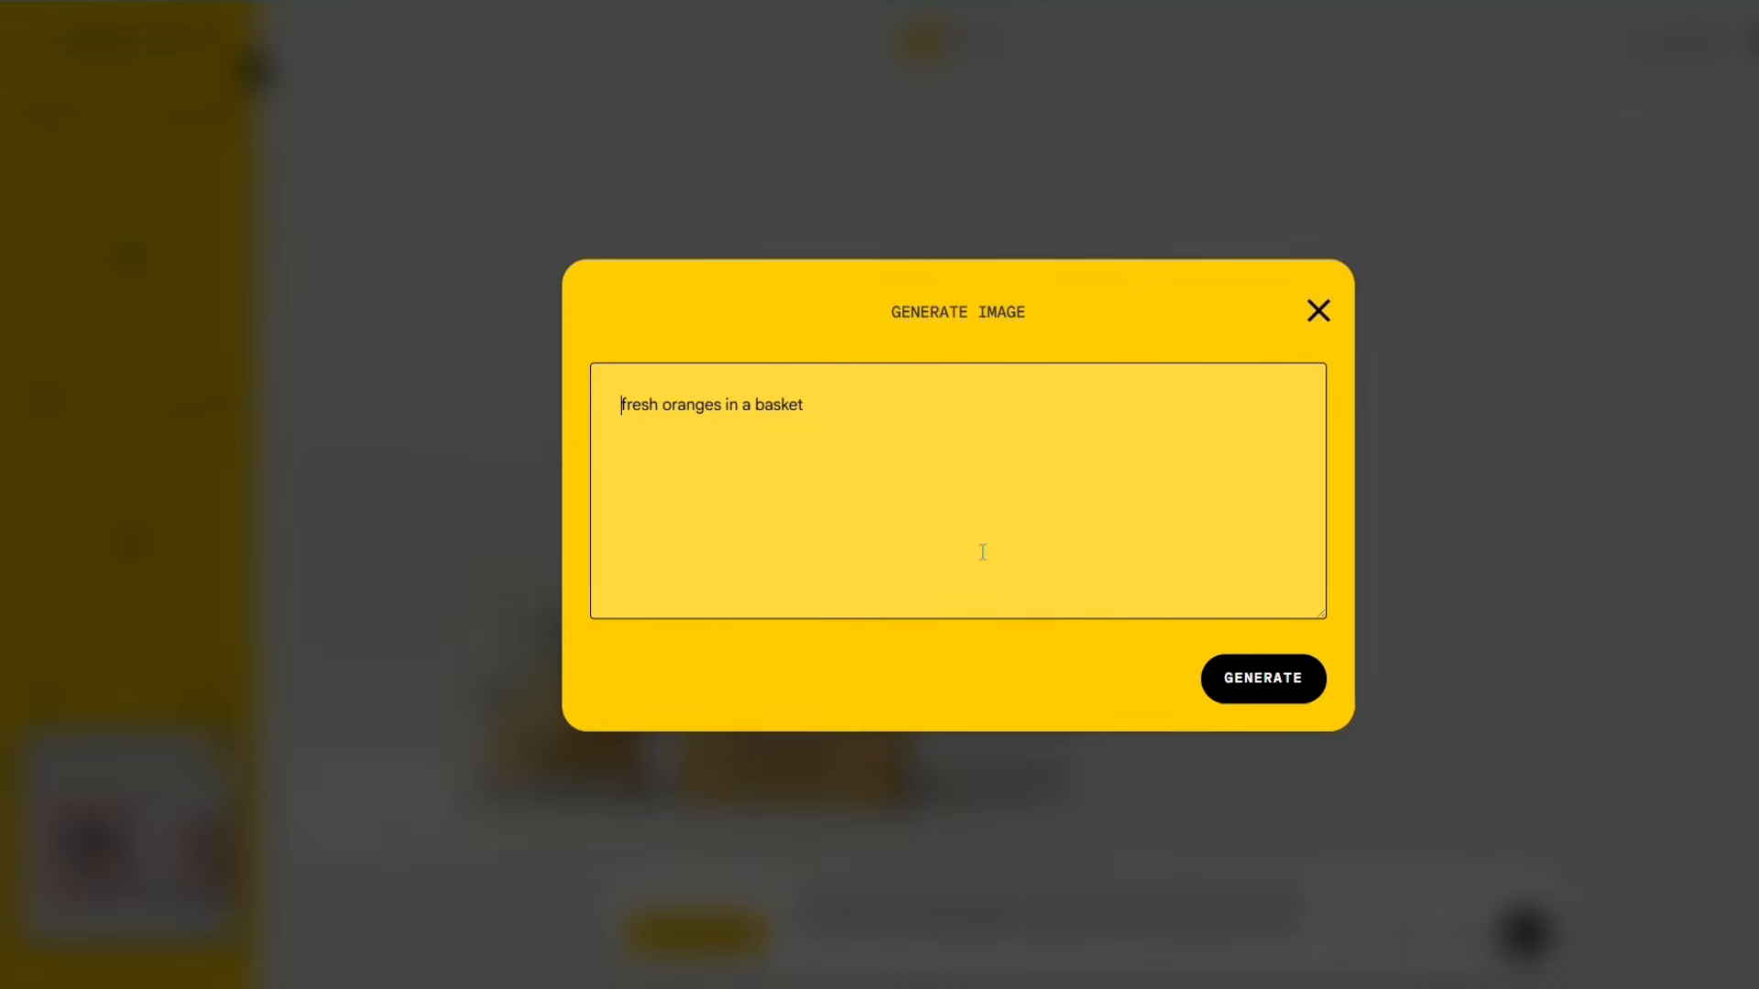
left_click(1263, 681)
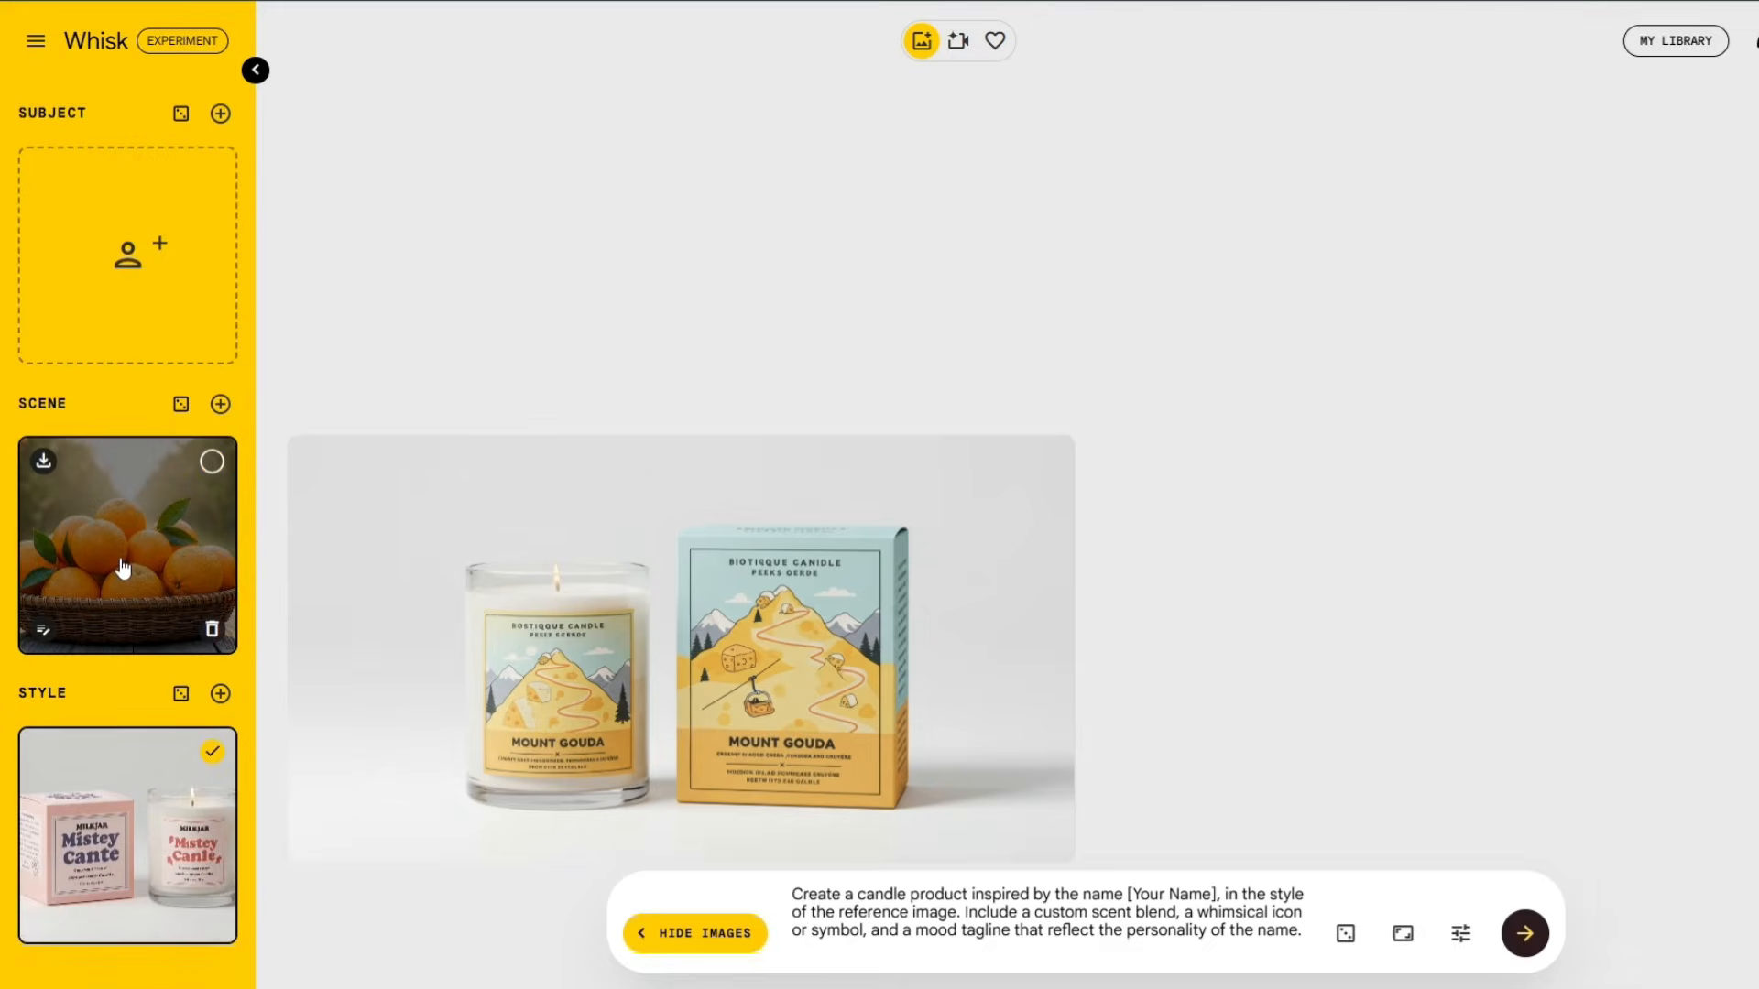
left_click(122, 568)
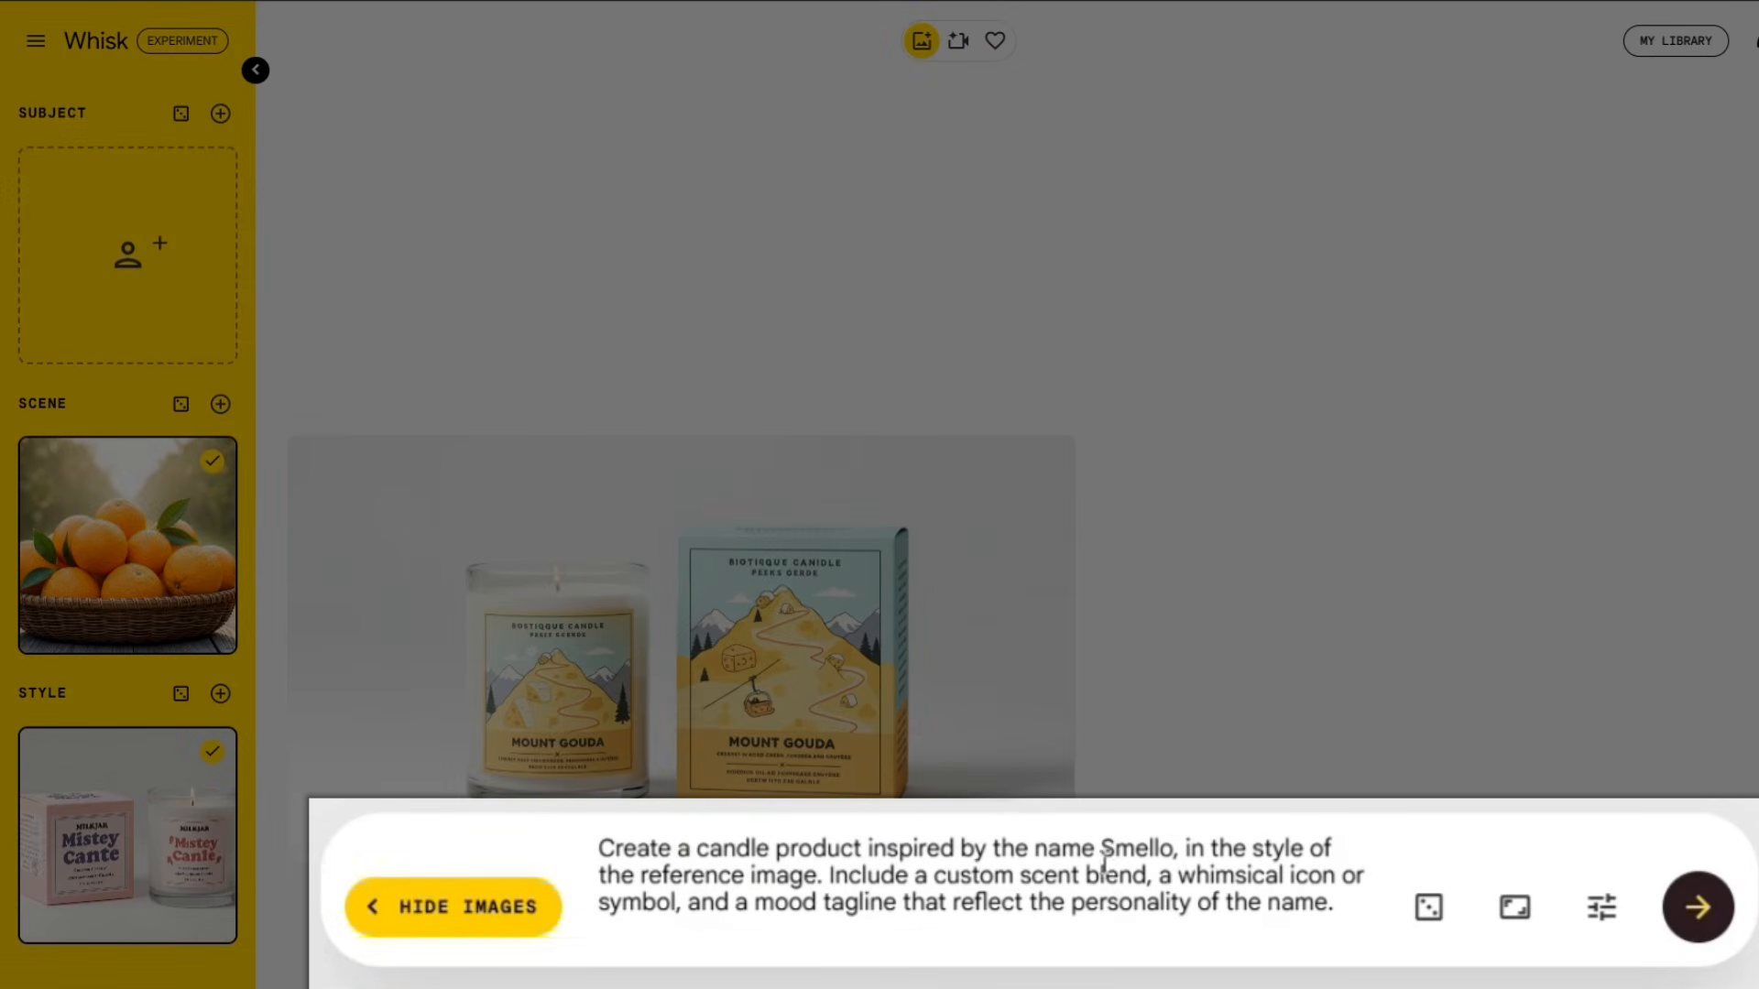
left_click(1697, 912)
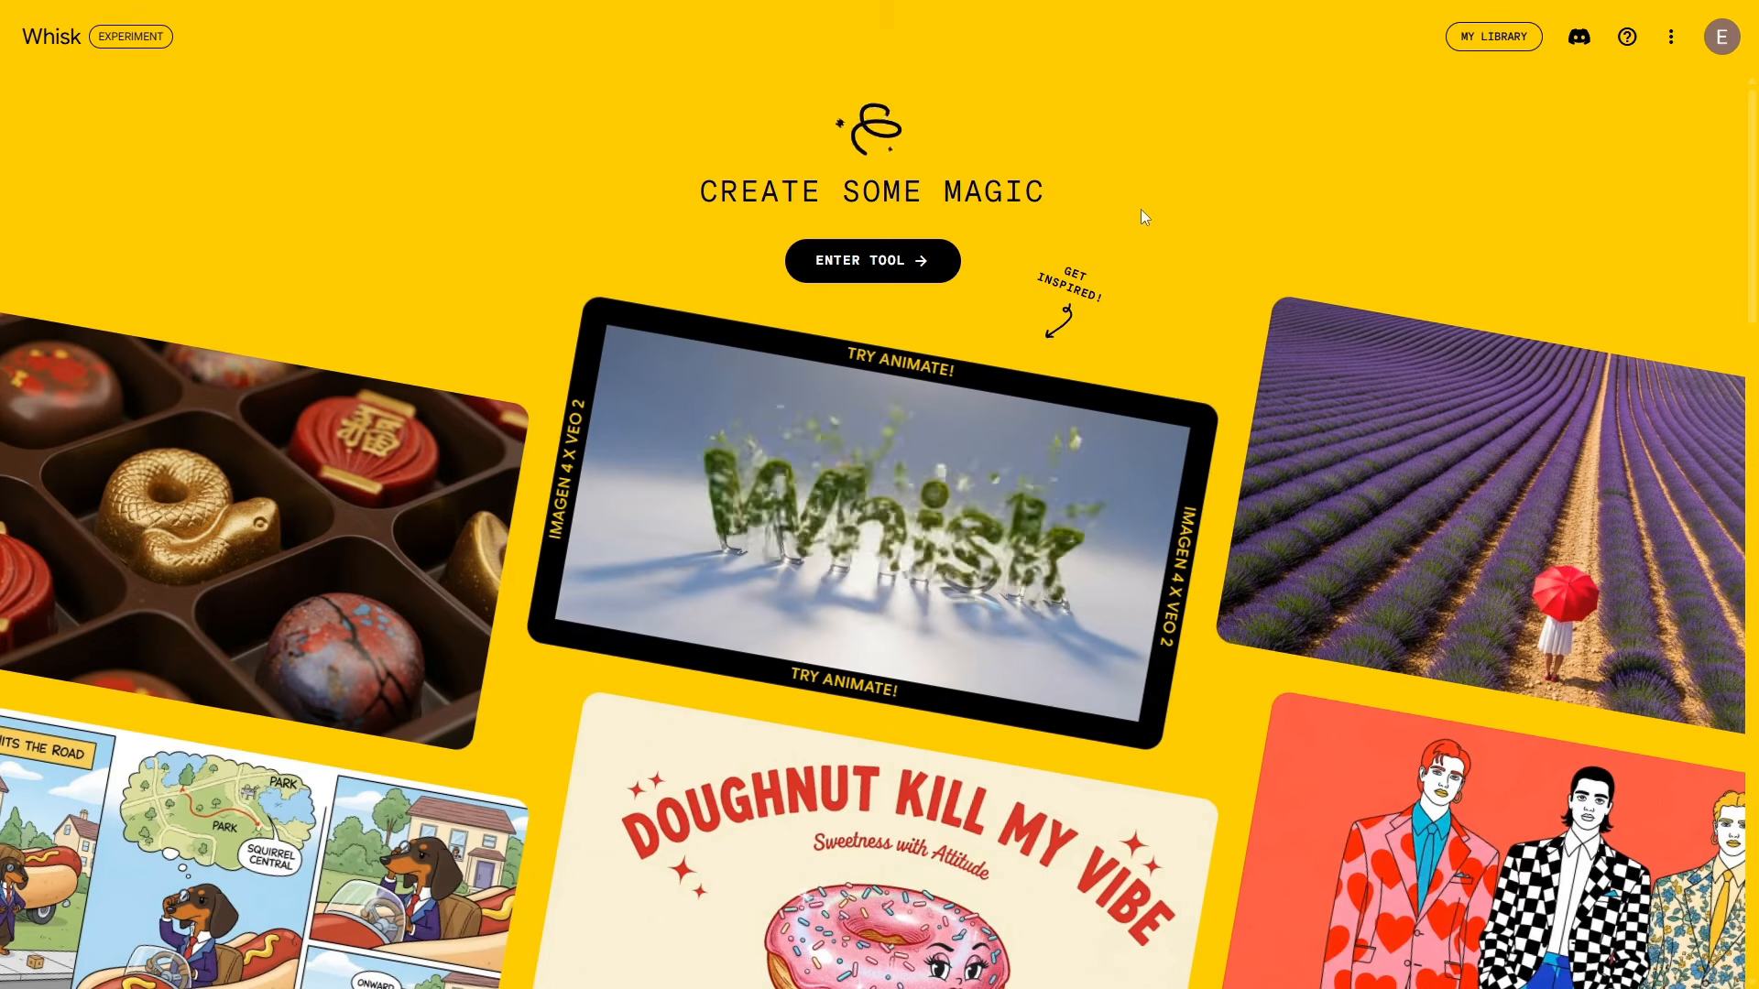
scroll(1129, 224, "down", 5)
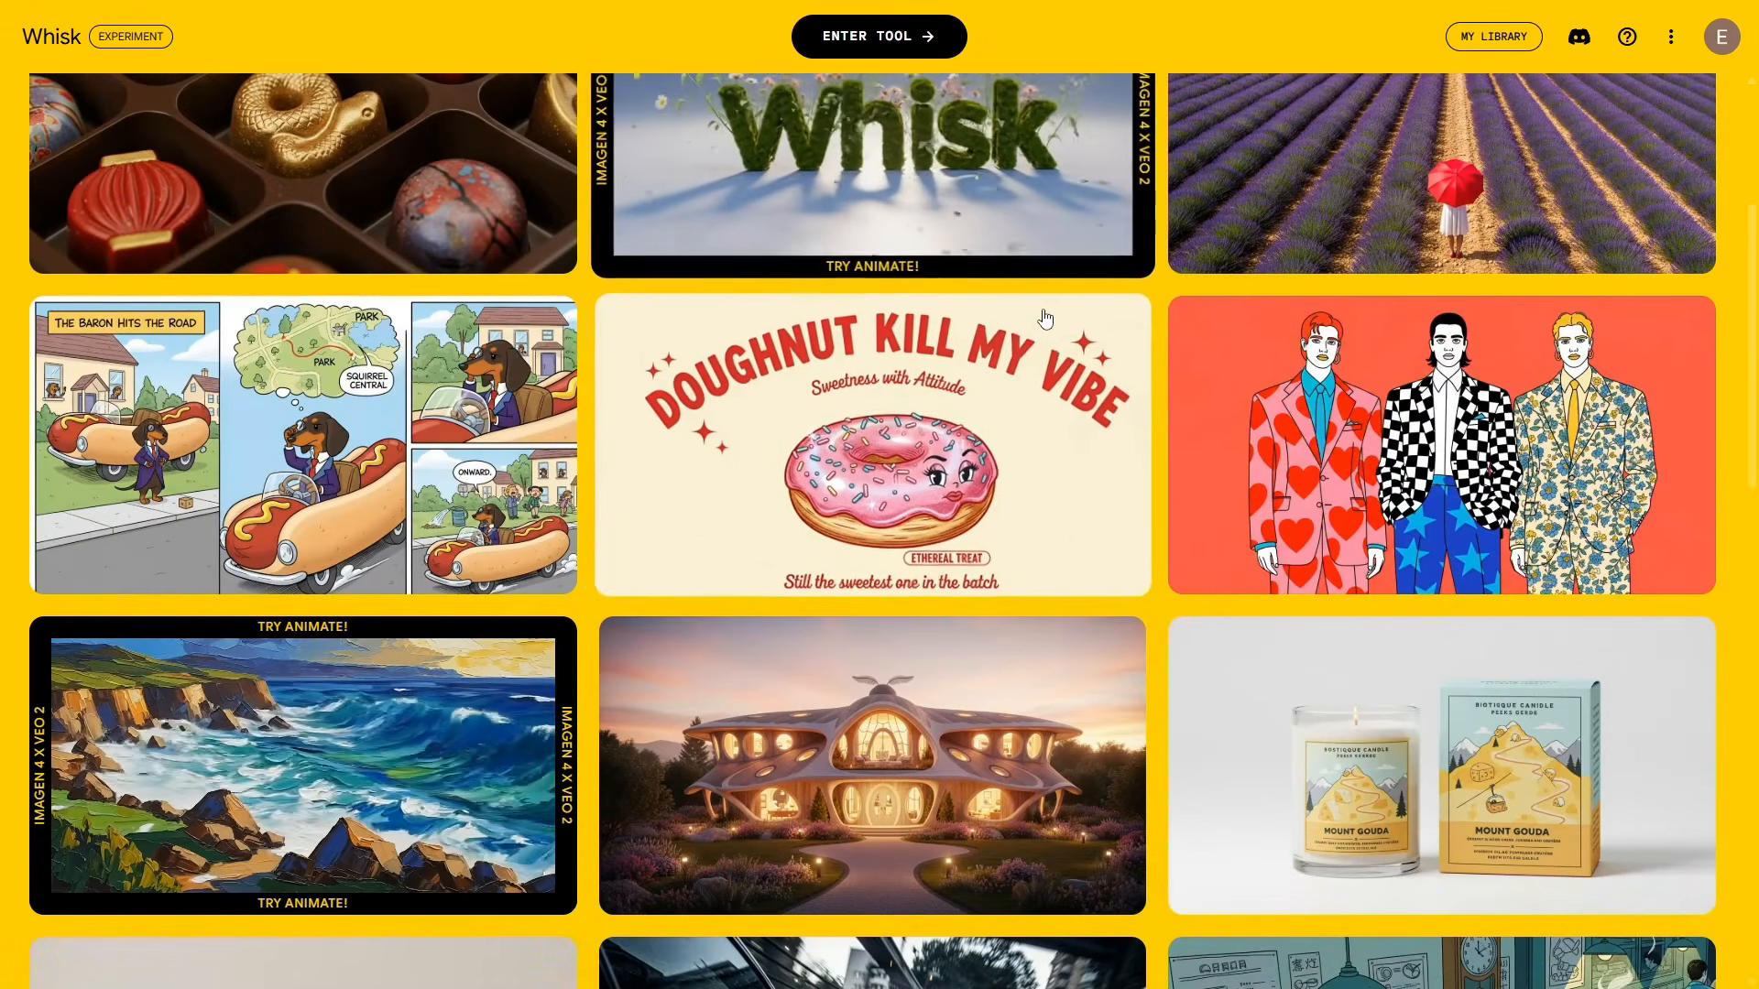
scroll(949, 369, "down", 1)
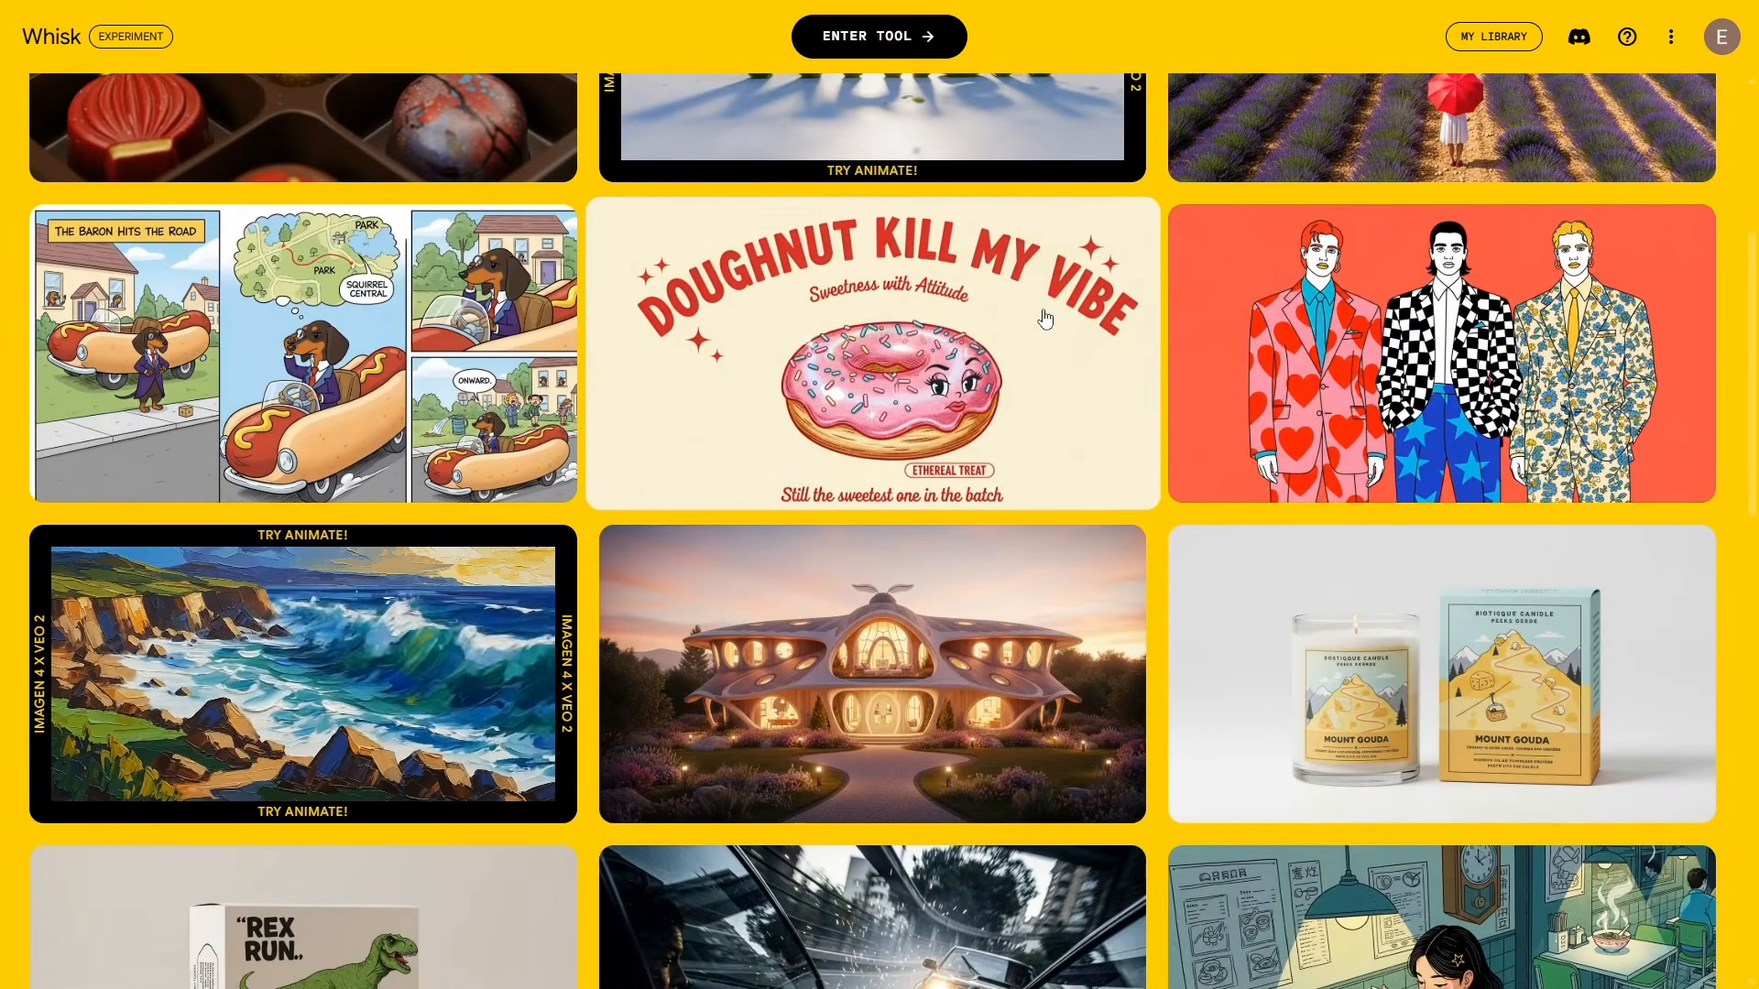
left_click(946, 365)
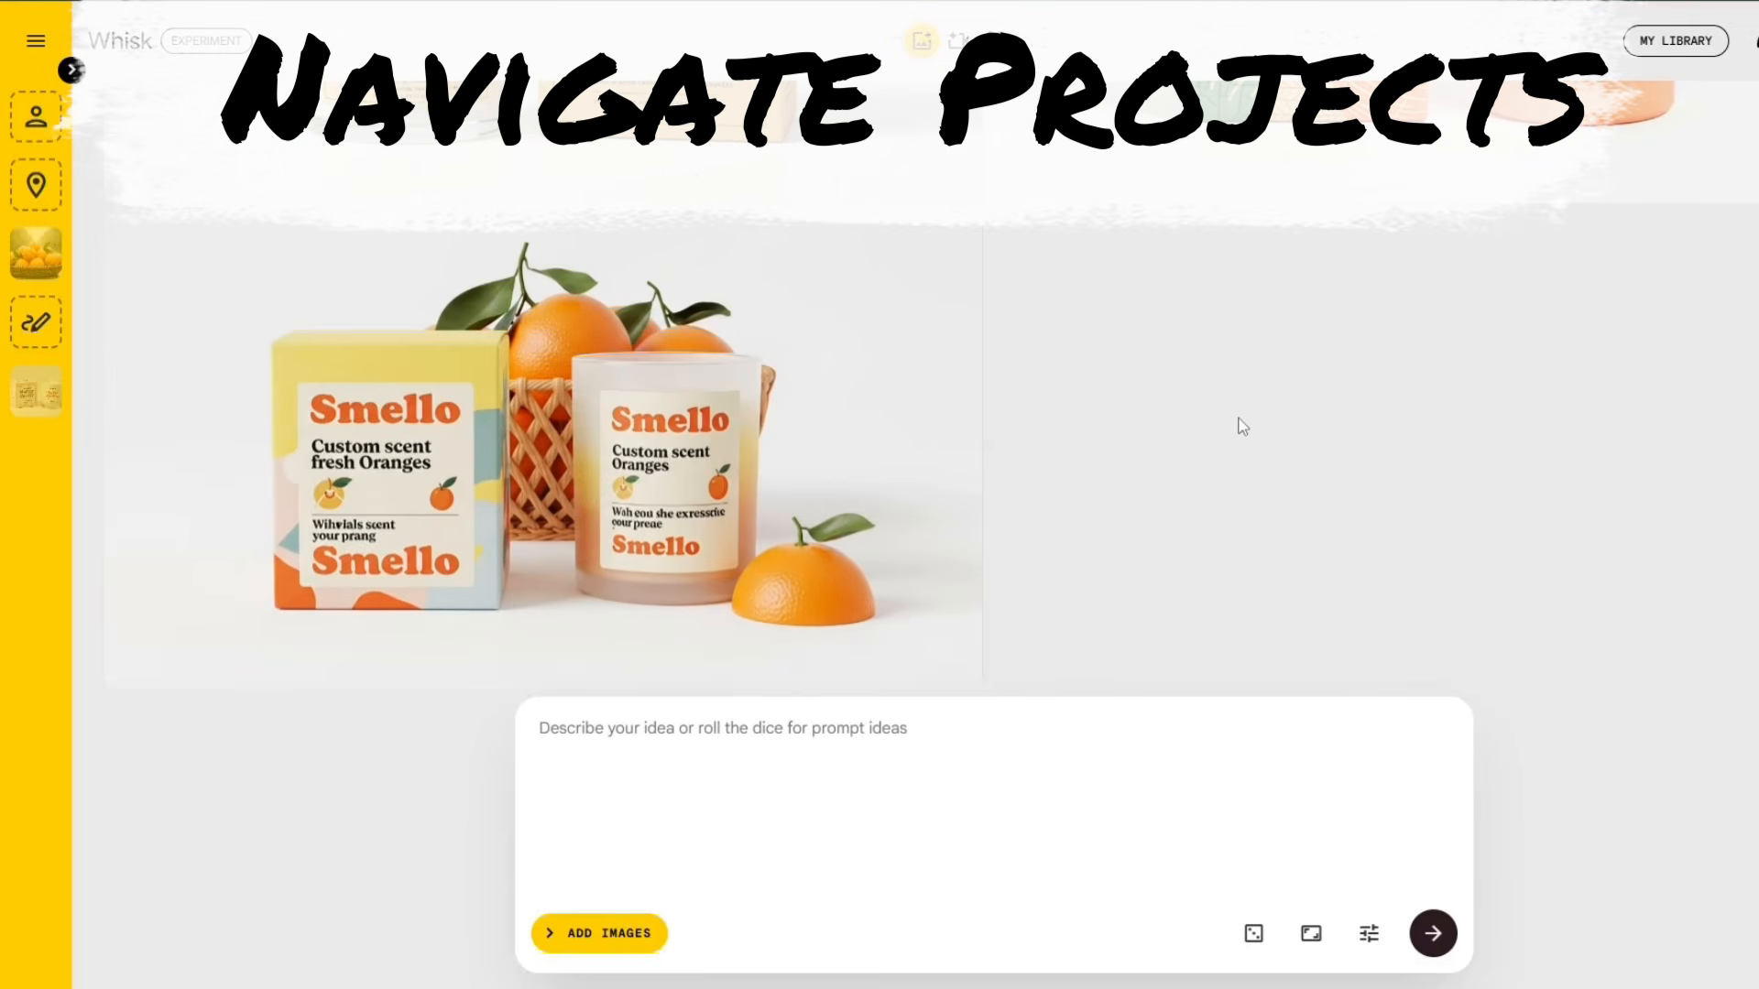
Step: Scroll back to the top of the image feed and switch to the project's empty videos view
scroll(1269, 495, "up", 4)
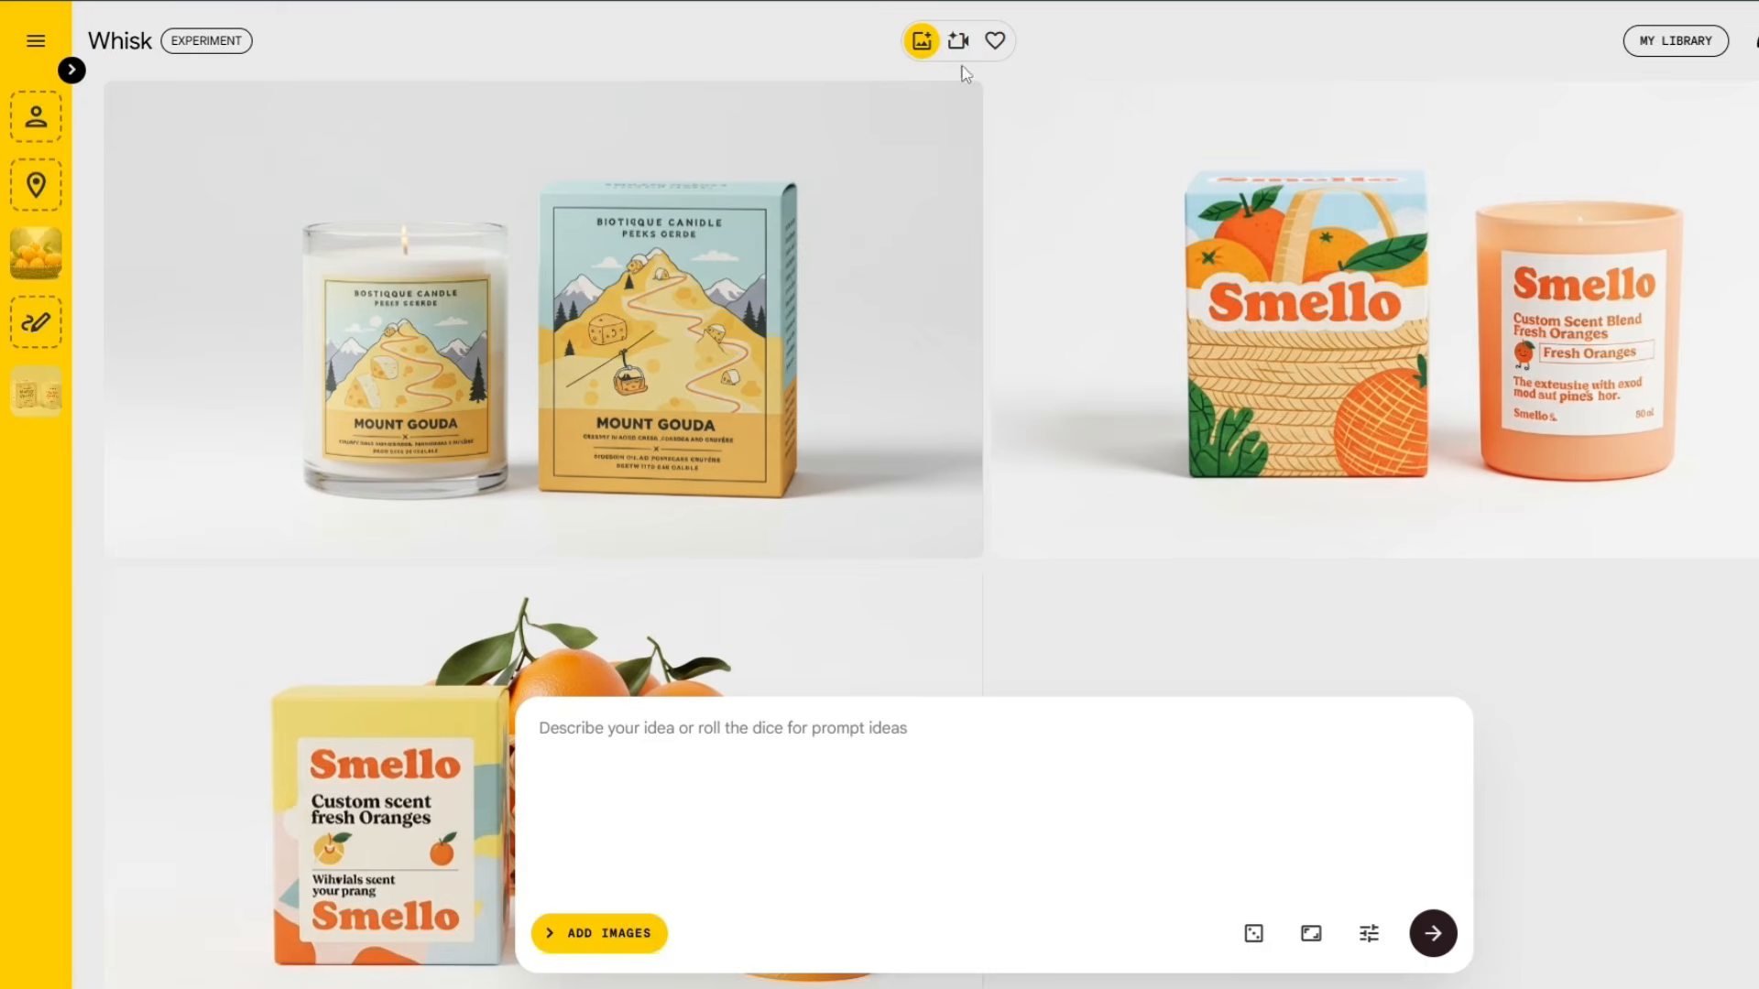
left_click(959, 43)
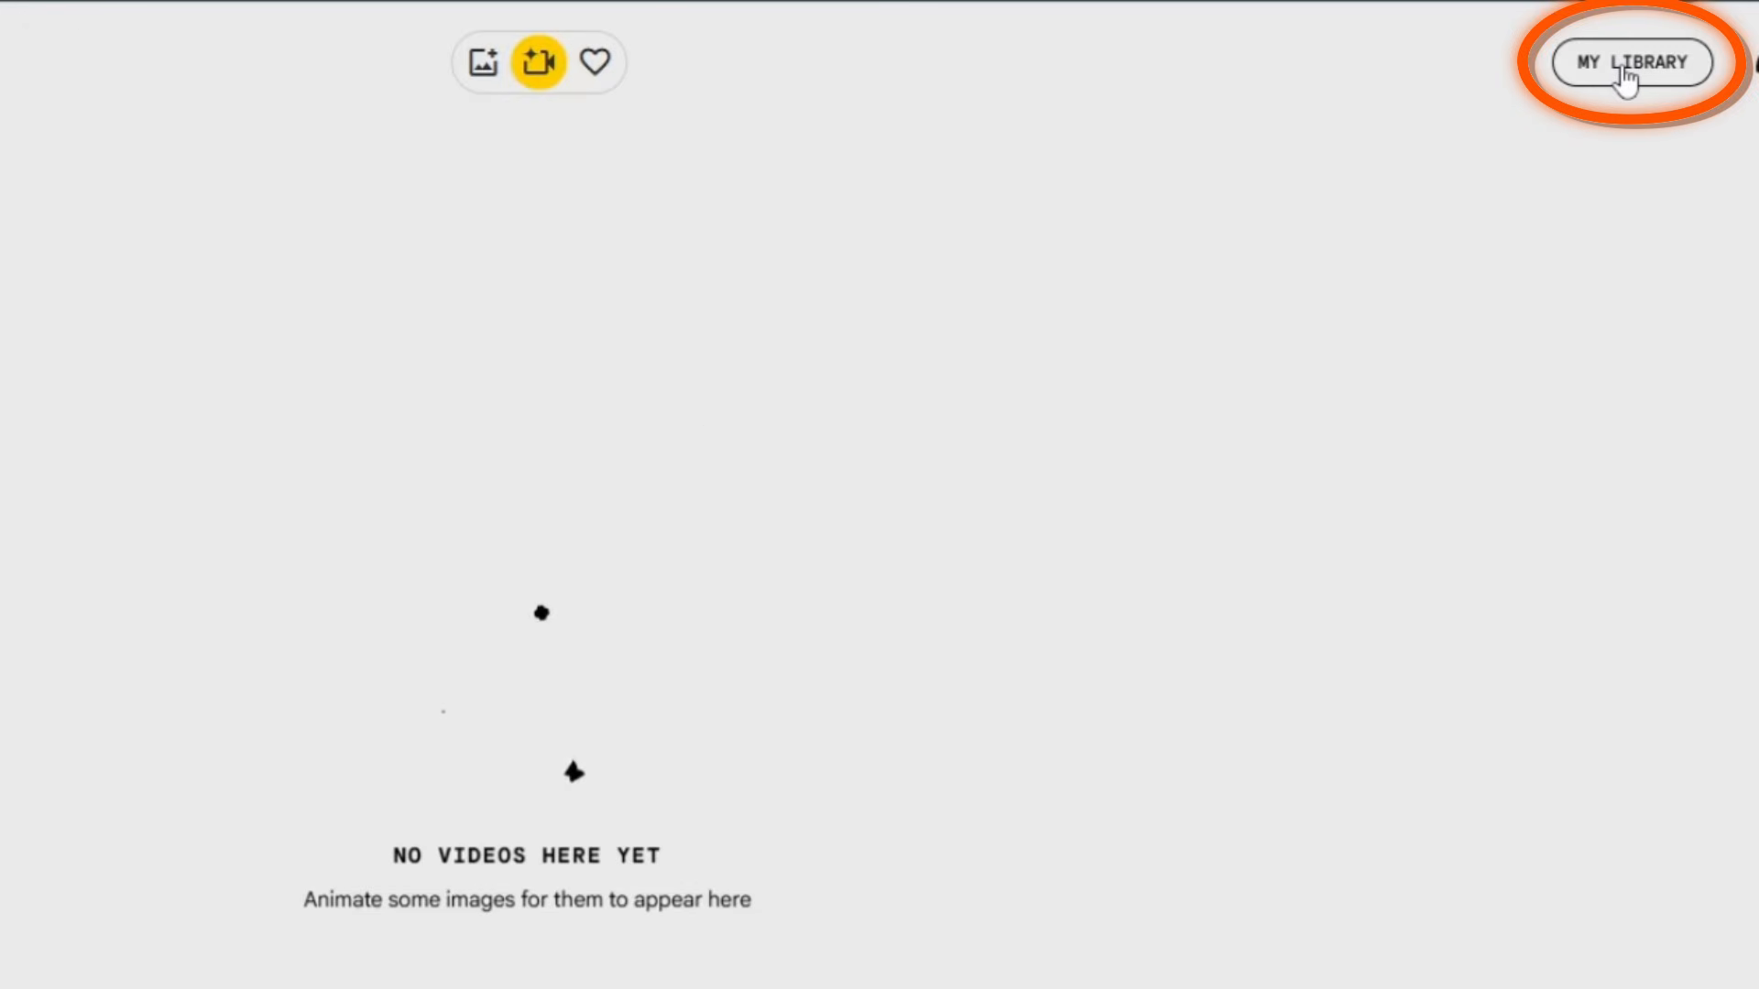
Step: Browse My library's Images, Videos and Projects tabs, ending on the three 5/28/25 saved projects
left_click(1626, 73)
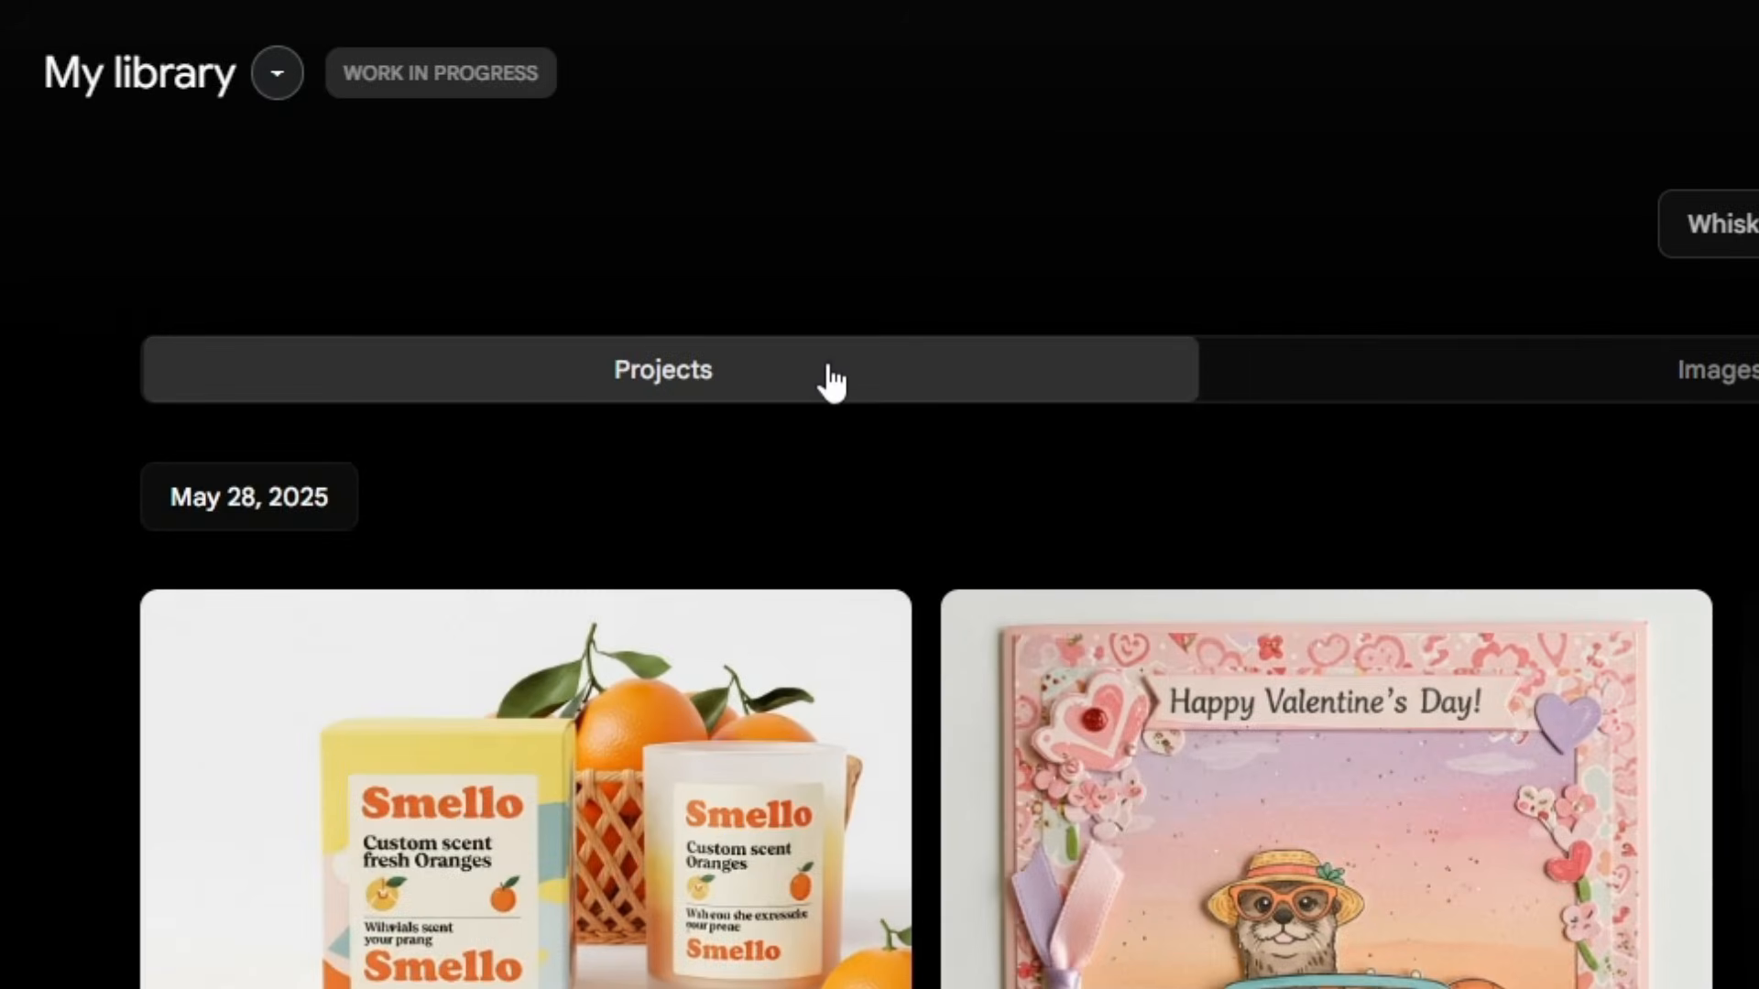
left_click(1718, 370)
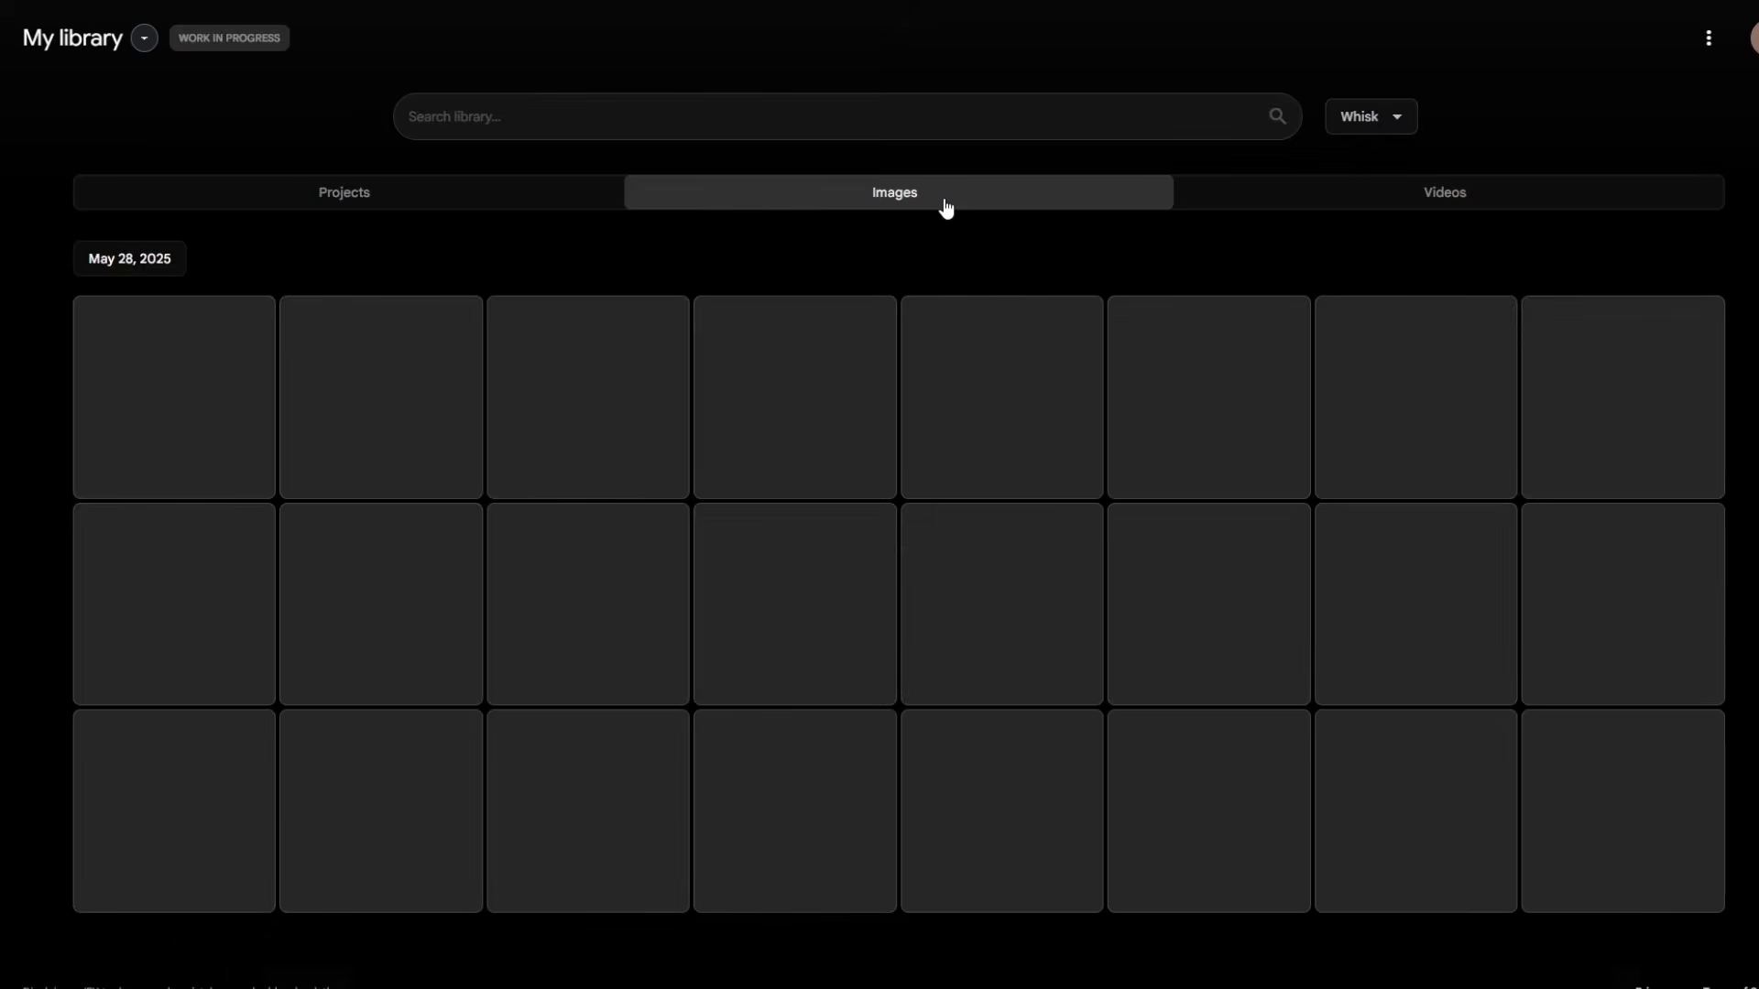
left_click(1334, 206)
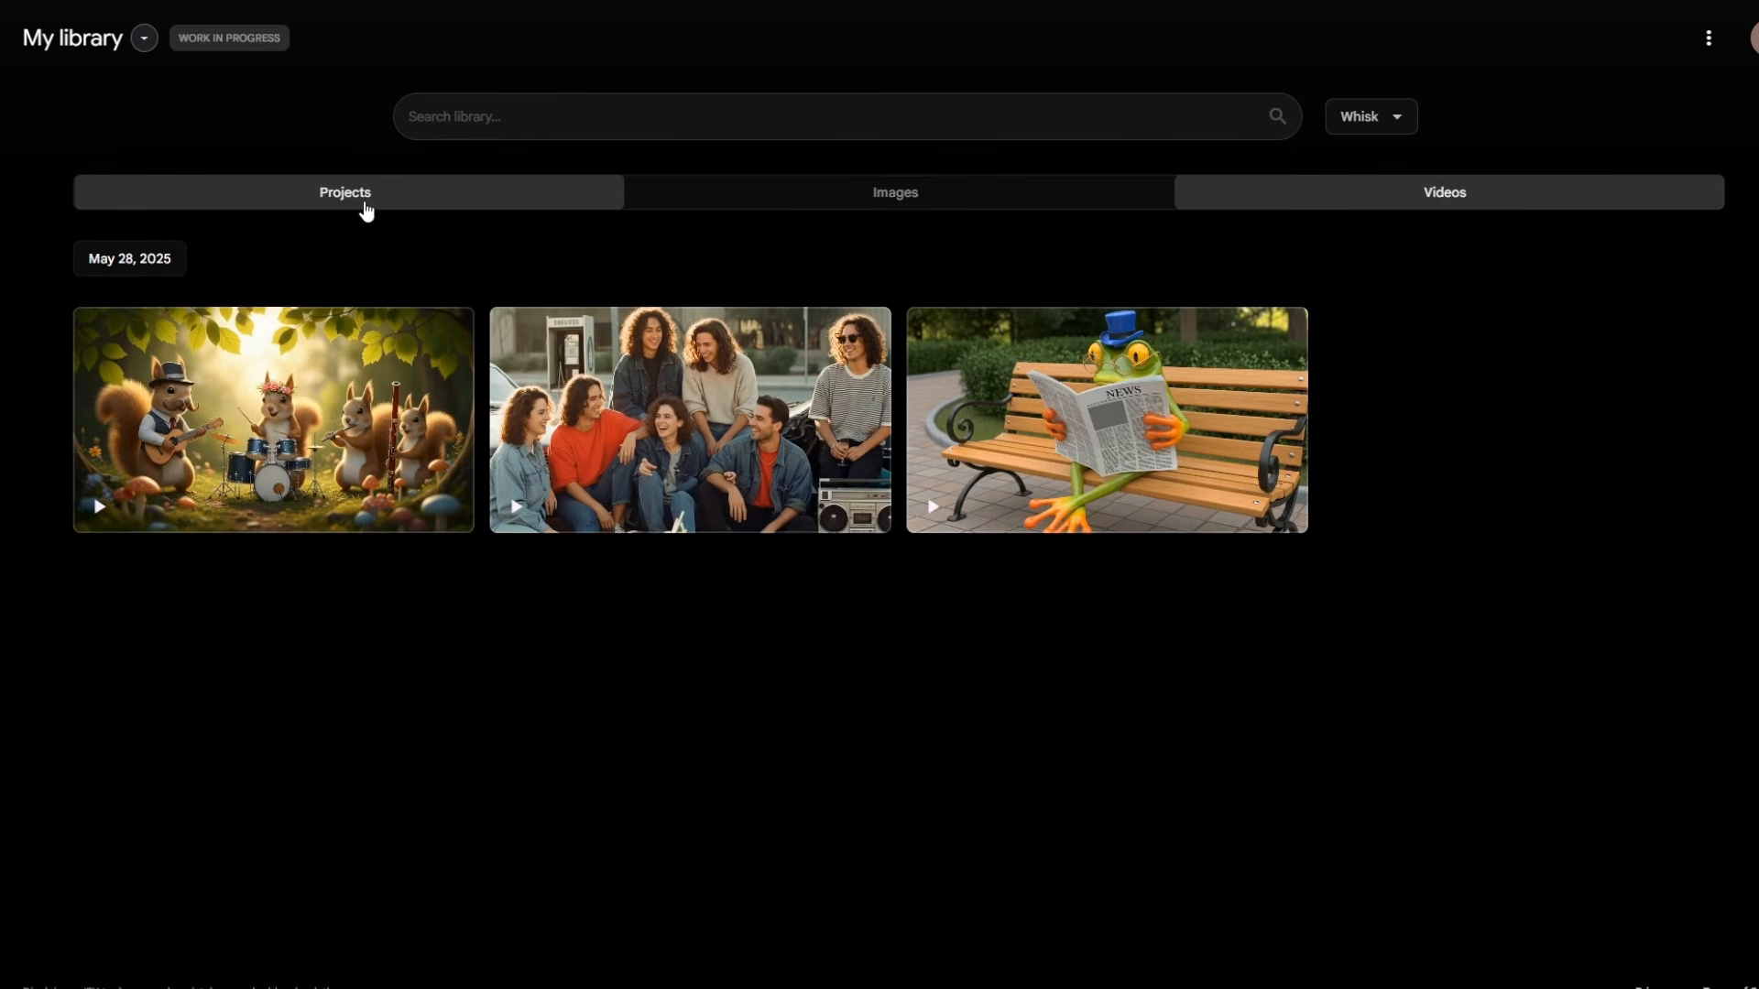
left_click(367, 210)
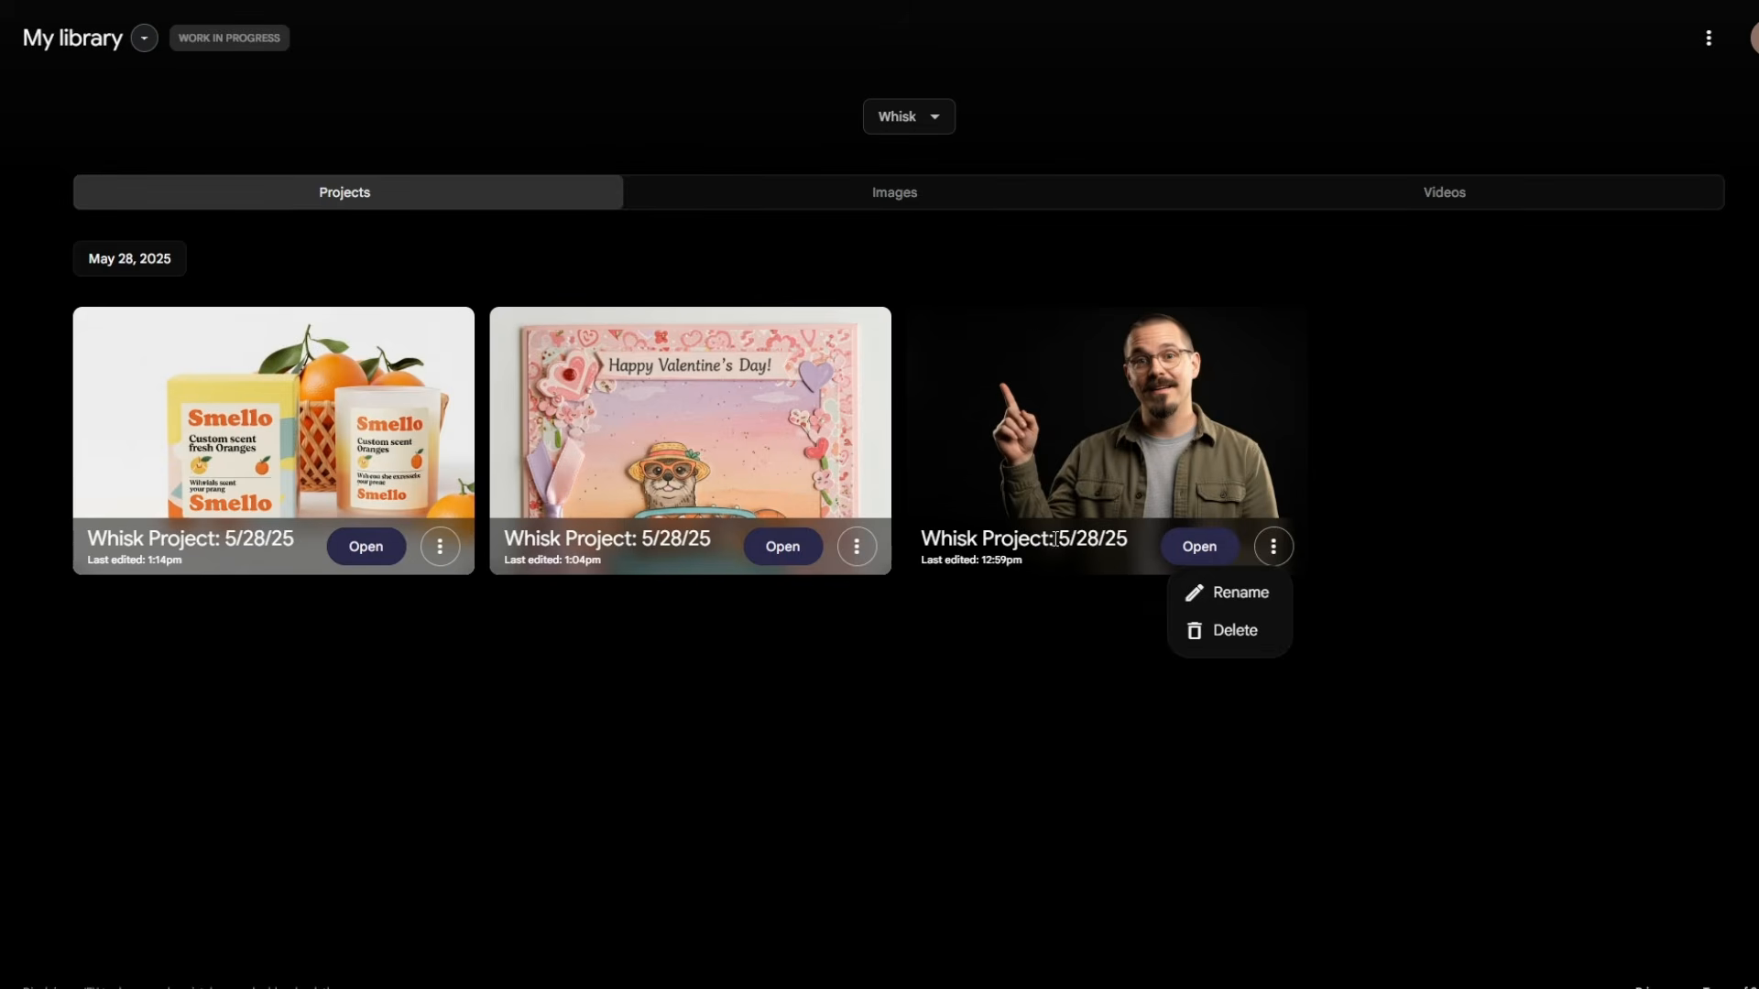
Step: Open the third saved project, the presenter one, and view its friends, frog and squirrel band videos
left_click(1208, 548)
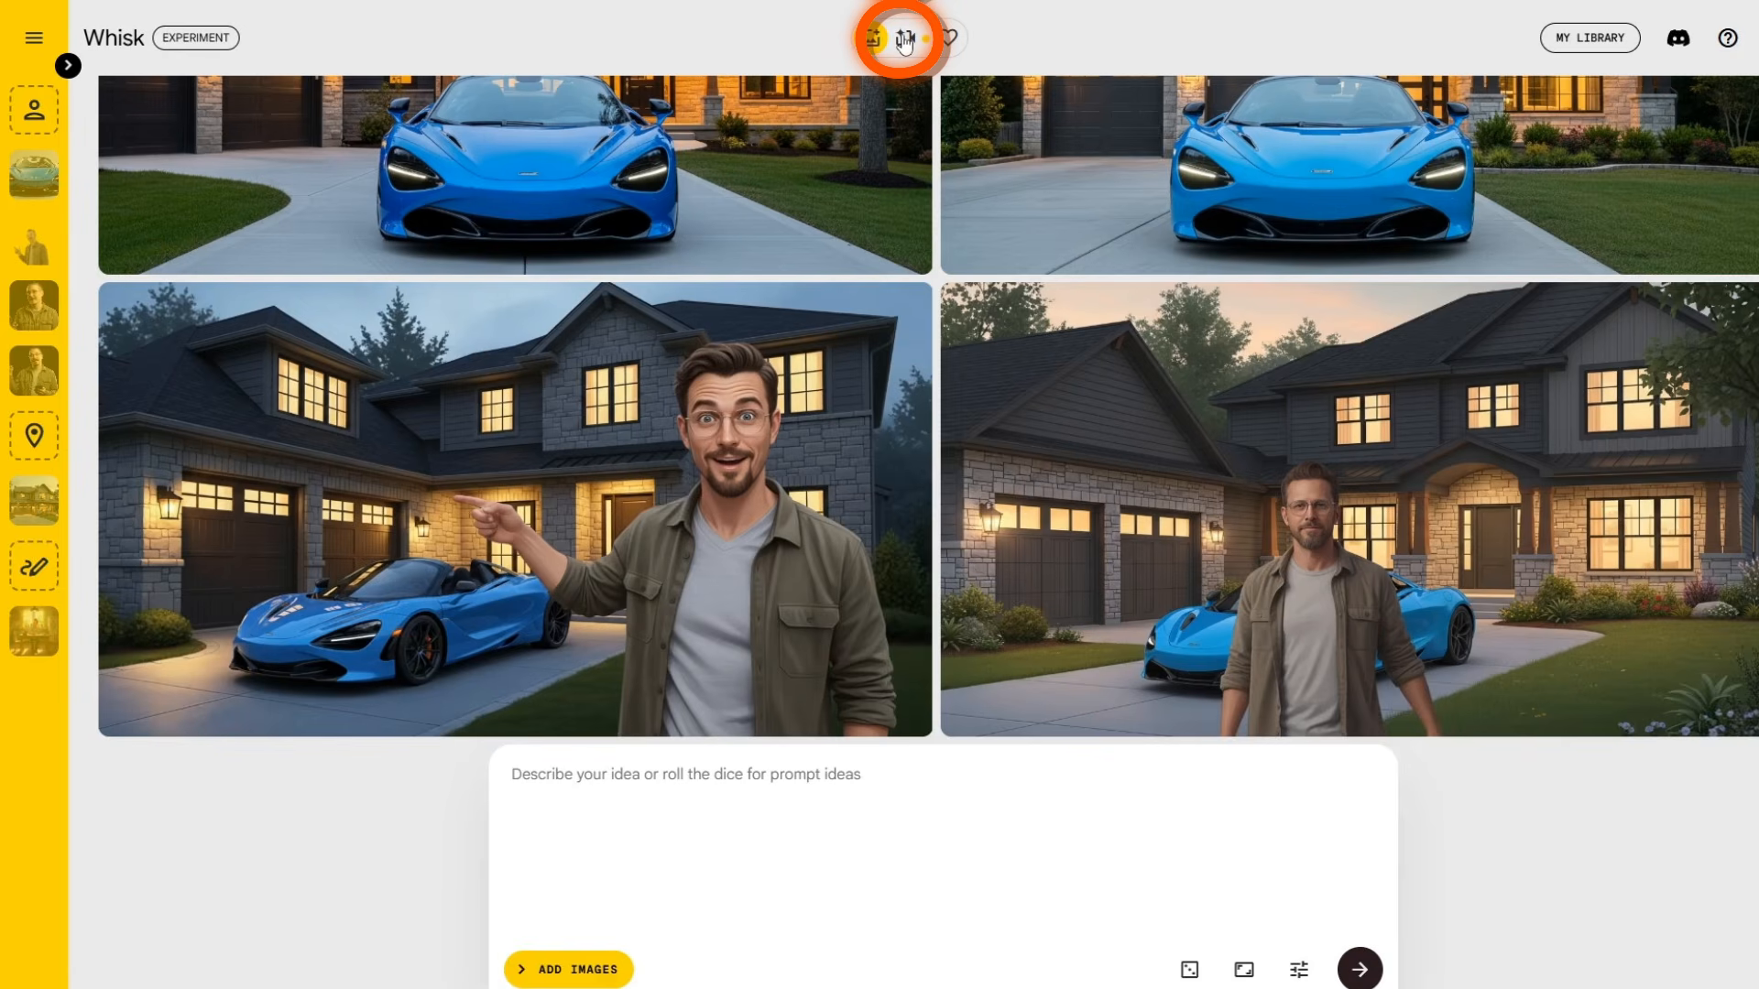
left_click(905, 41)
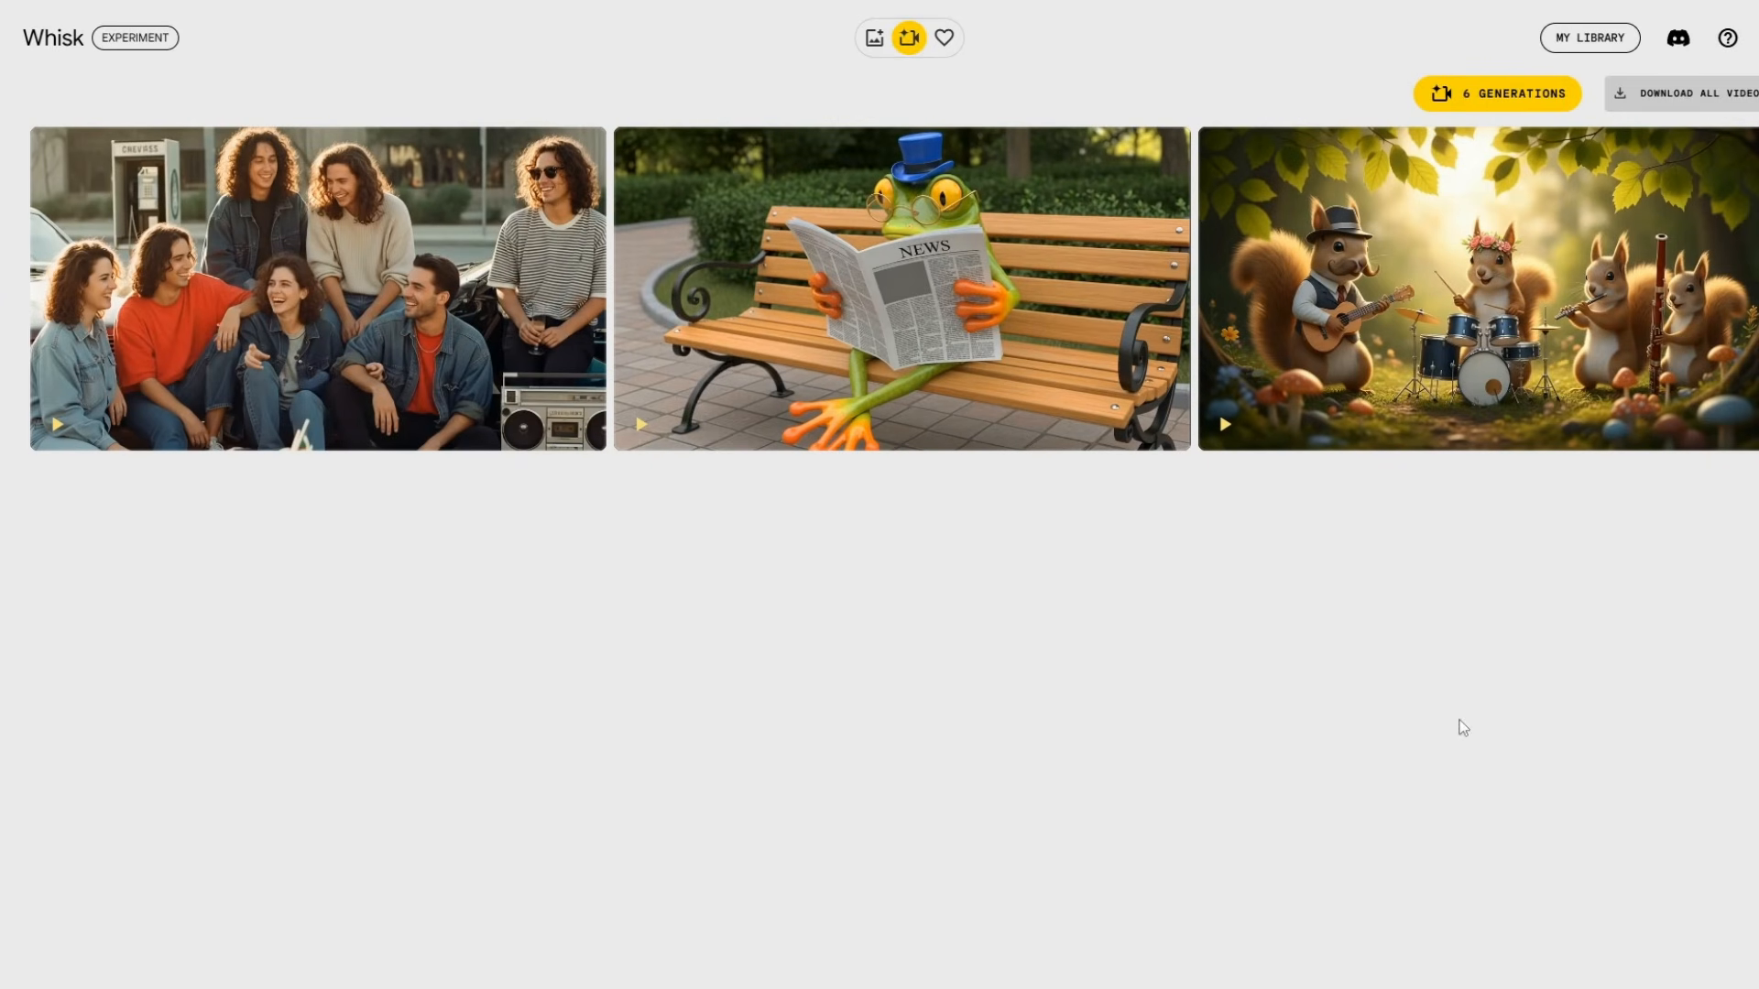
mouse_move(1514, 282)
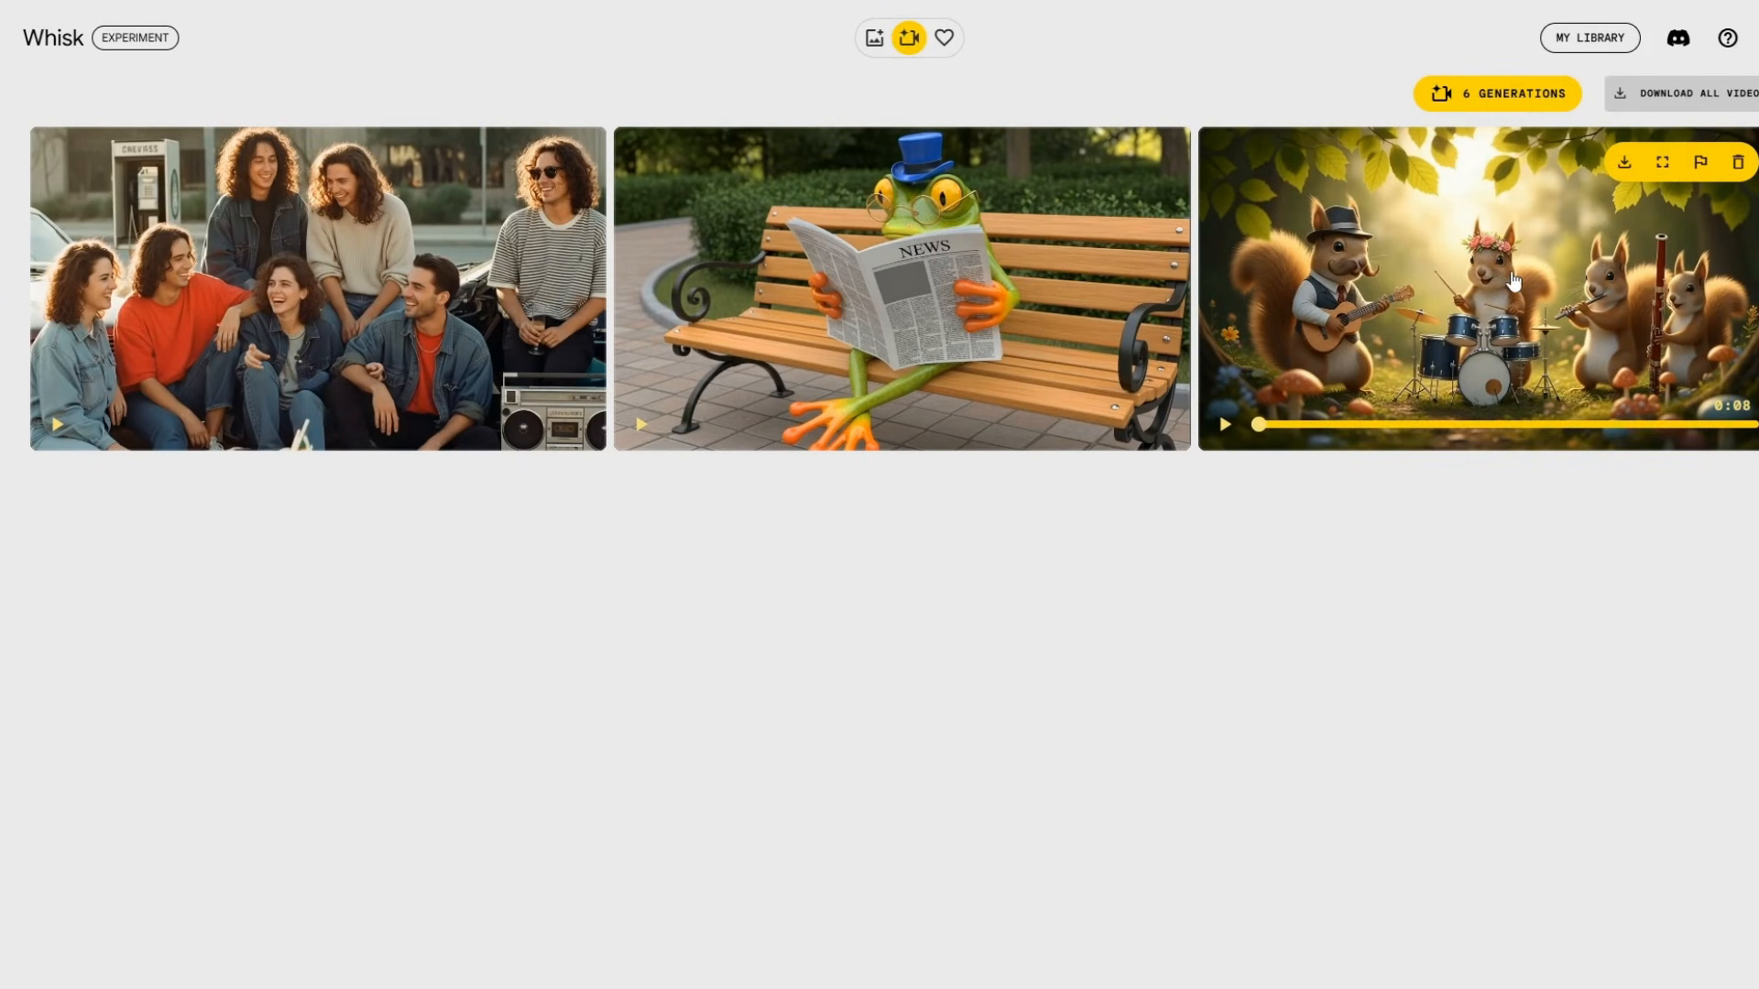